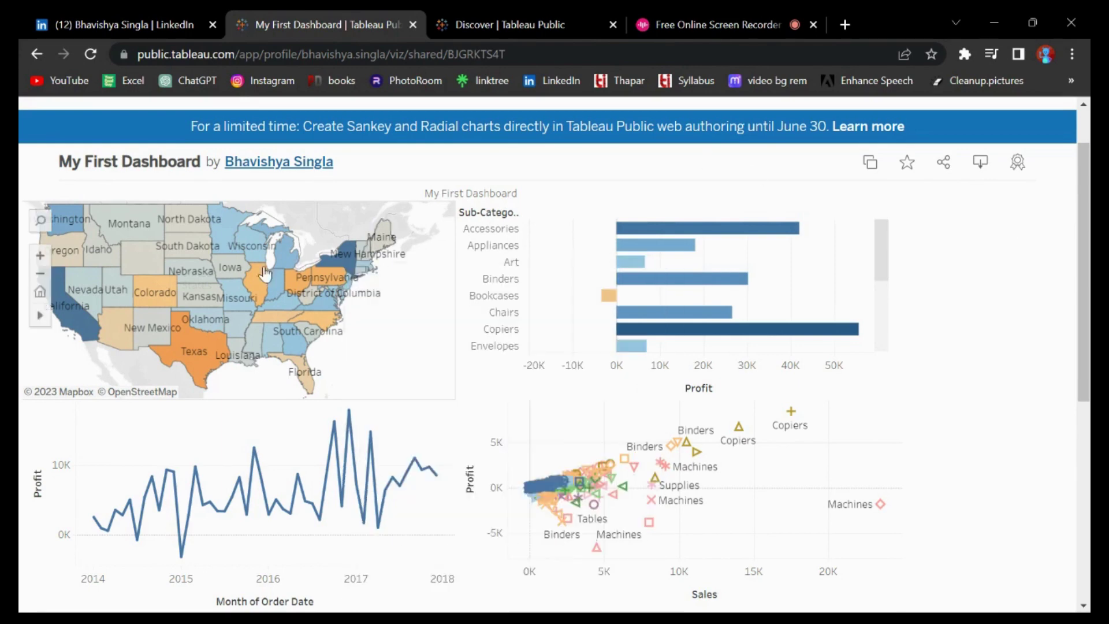
Step: Inspect the profit breakdown by sub-category for South Dakota, Montana and Wyoming on the dashboard map
{"action": "mouse_move", "coordinate": [214, 286]}
{"action": "mouse_move", "coordinate": [185, 257]}
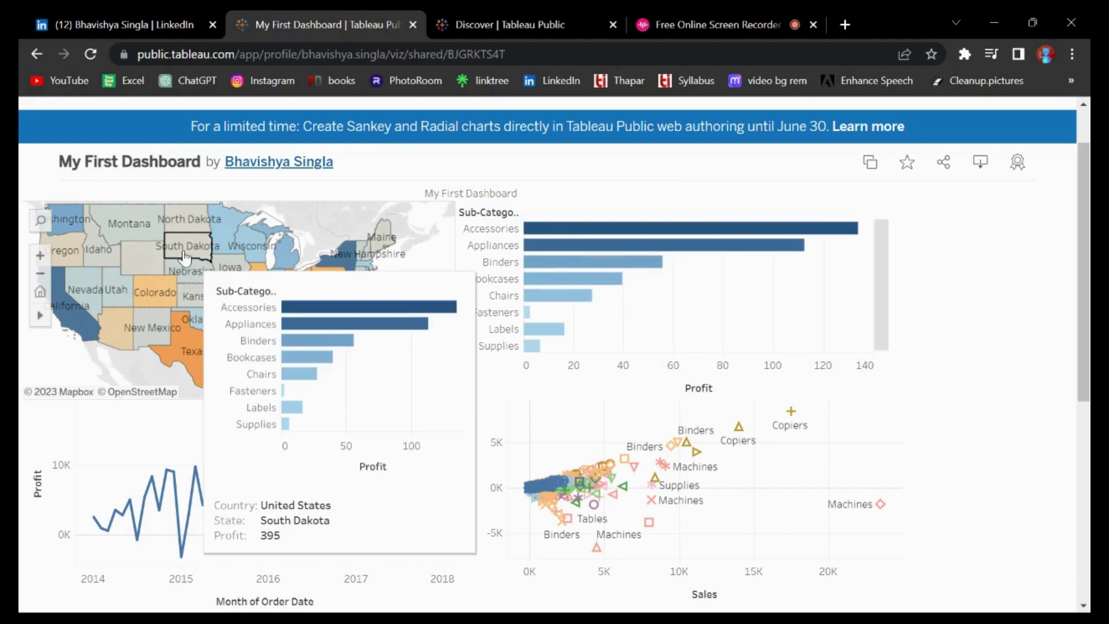
{"action": "mouse_move", "coordinate": [123, 245]}
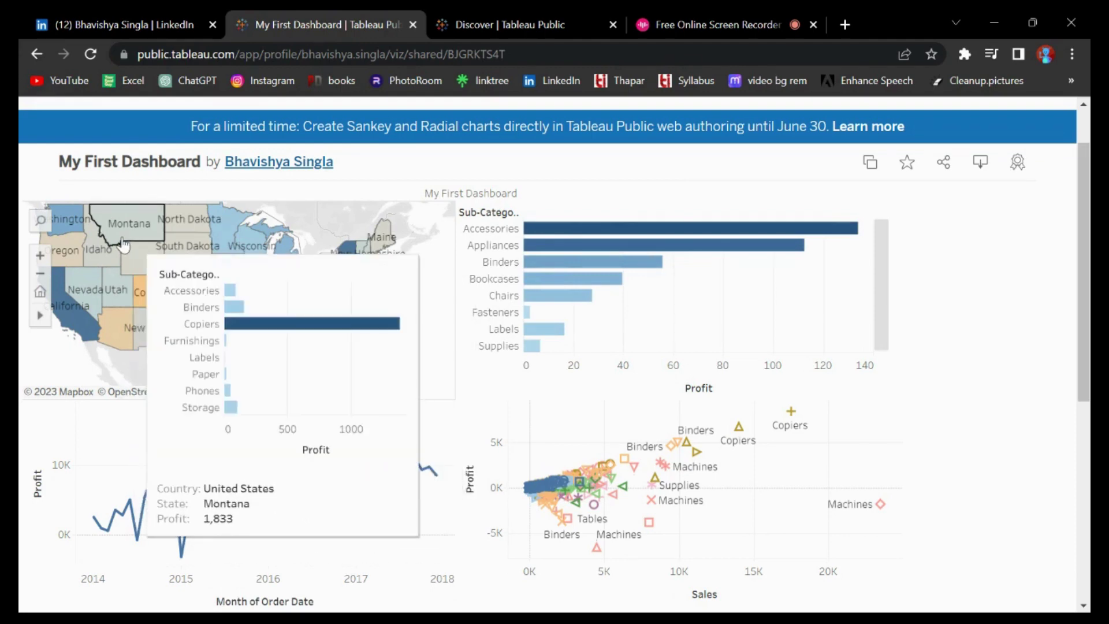
{"action": "mouse_move", "coordinate": [128, 269]}
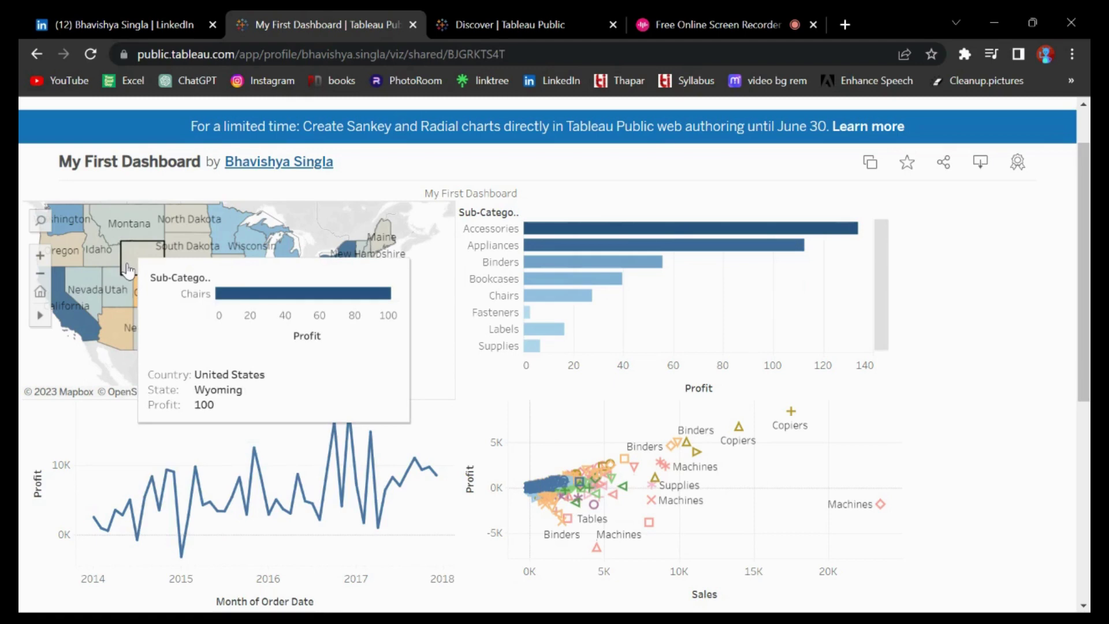
Step: Check the Projects section of the LinkedIn profile and return to the Tableau dashboard
{"action": "left_click", "coordinate": [111, 9]}
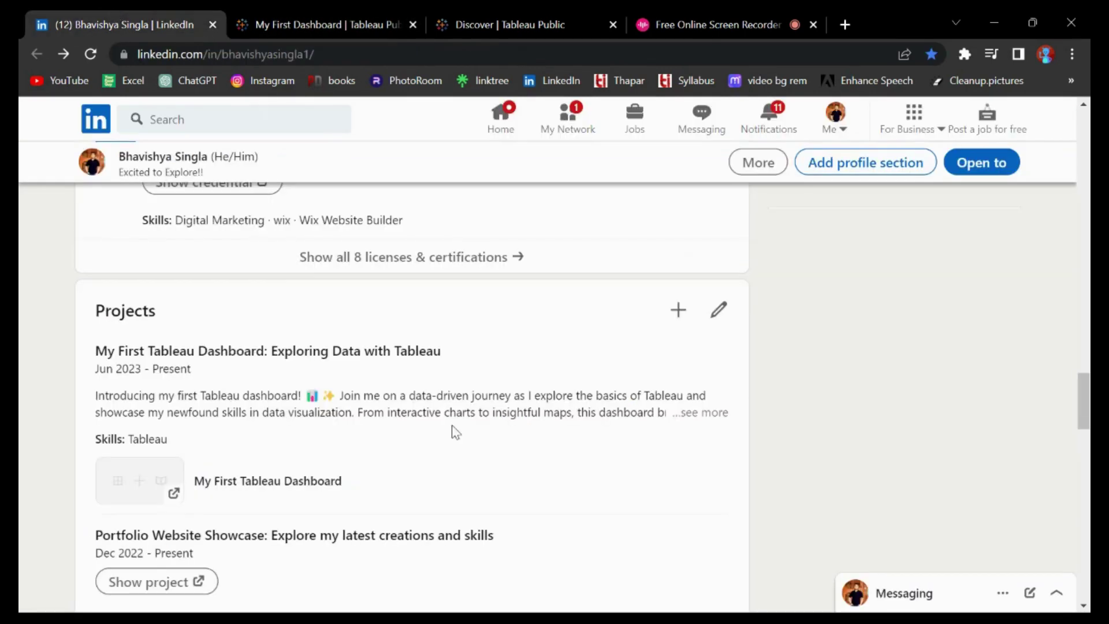
{"action": "scroll", "coordinate": [454, 433], "scroll_direction": "down", "scroll_amount": 2}
{"action": "left_click", "coordinate": [337, 21]}
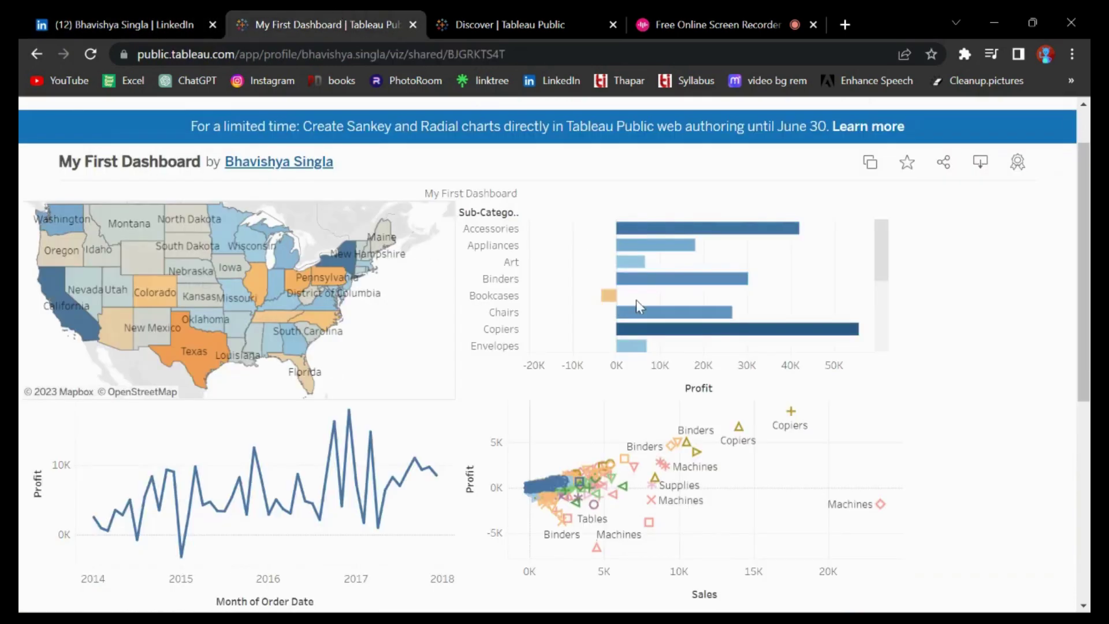
Step: Look over the map, bar chart, line chart and scatter plot of My First Dashboard
{"action": "mouse_move", "coordinate": [1084, 271]}
{"action": "left_mouse_down"}
{"action": "mouse_move", "coordinate": [1083, 384]}
{"action": "mouse_move", "coordinate": [1084, 257]}
{"action": "left_mouse_up"}
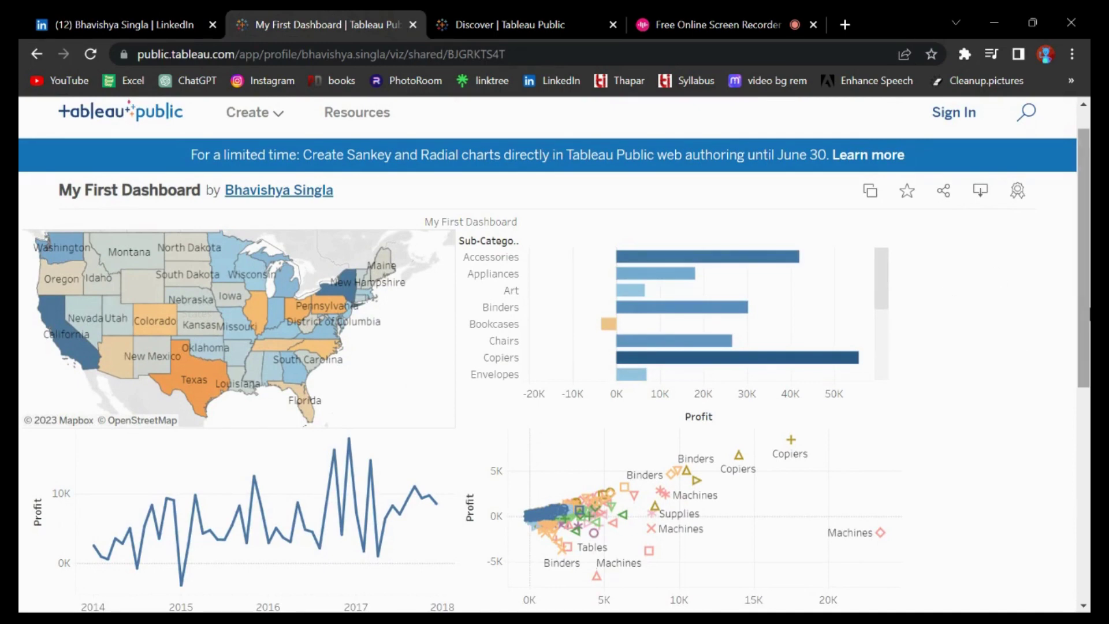
{"action": "scroll", "coordinate": [1090, 268], "scroll_direction": "down", "scroll_amount": 3}
{"action": "scroll", "coordinate": [1090, 358], "scroll_direction": "up", "scroll_amount": 2}
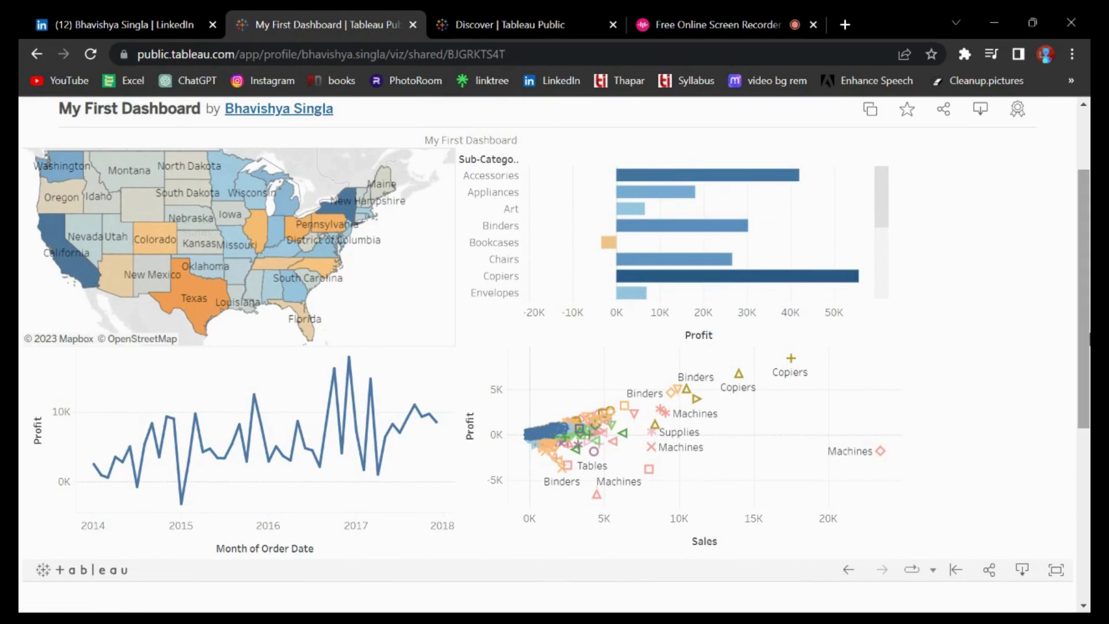
{"action": "scroll", "coordinate": [1084, 289], "scroll_direction": "up", "scroll_amount": 1}
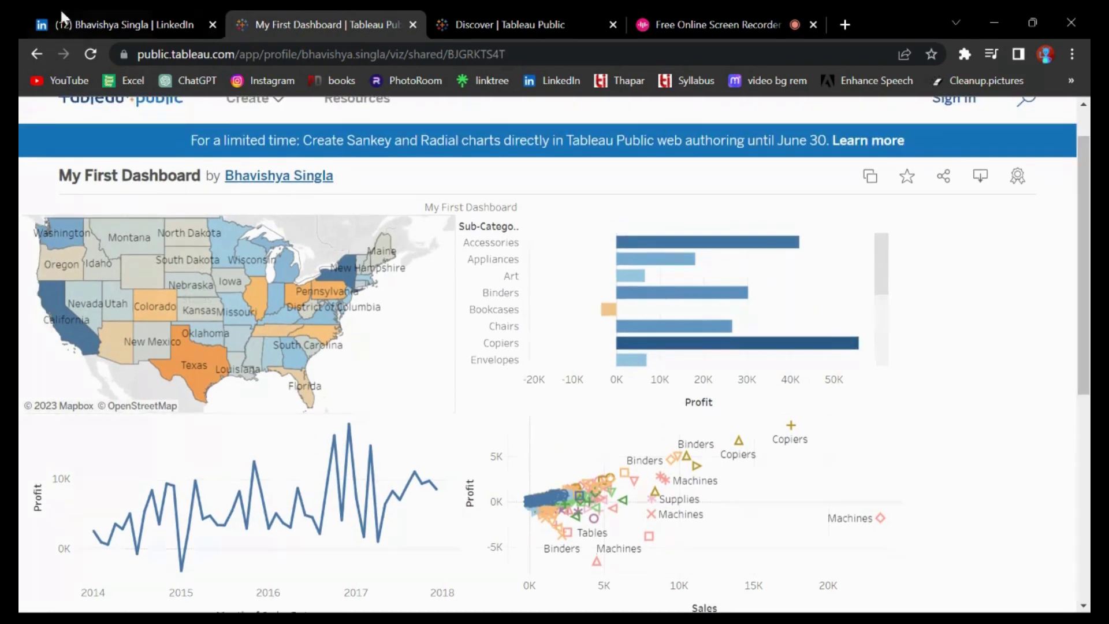
Step: Switch to the LinkedIn profile and highlight the profile owner's name in its header
{"action": "left_click", "coordinate": [115, 25]}
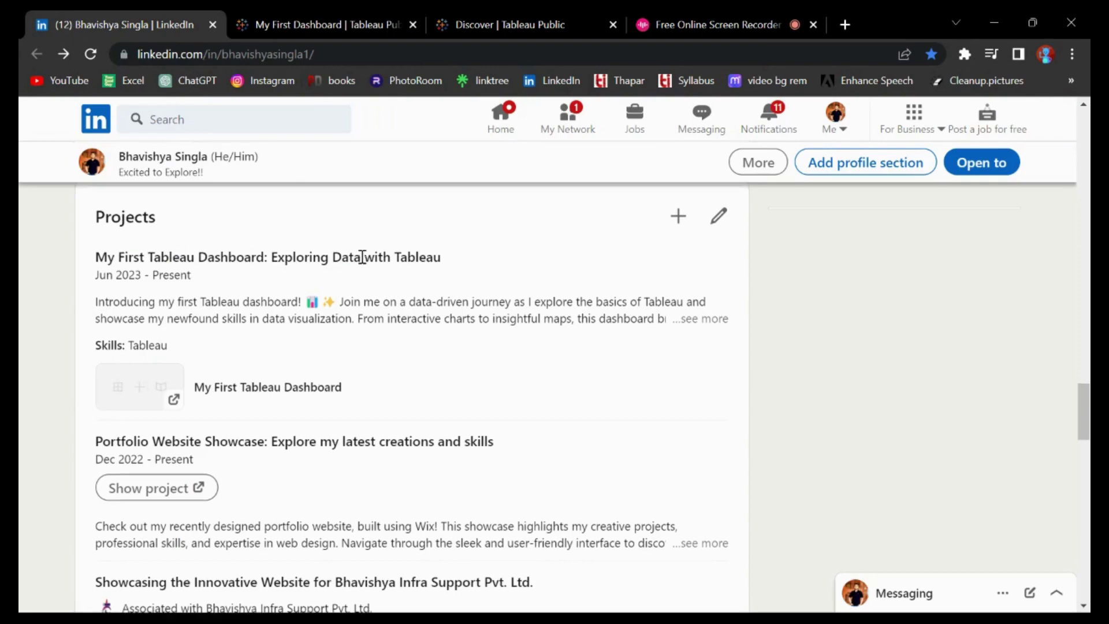
{"action": "scroll", "coordinate": [363, 259], "scroll_direction": "up", "scroll_amount": 10}
{"action": "scroll", "coordinate": [363, 259], "scroll_direction": "up", "scroll_amount": 4}
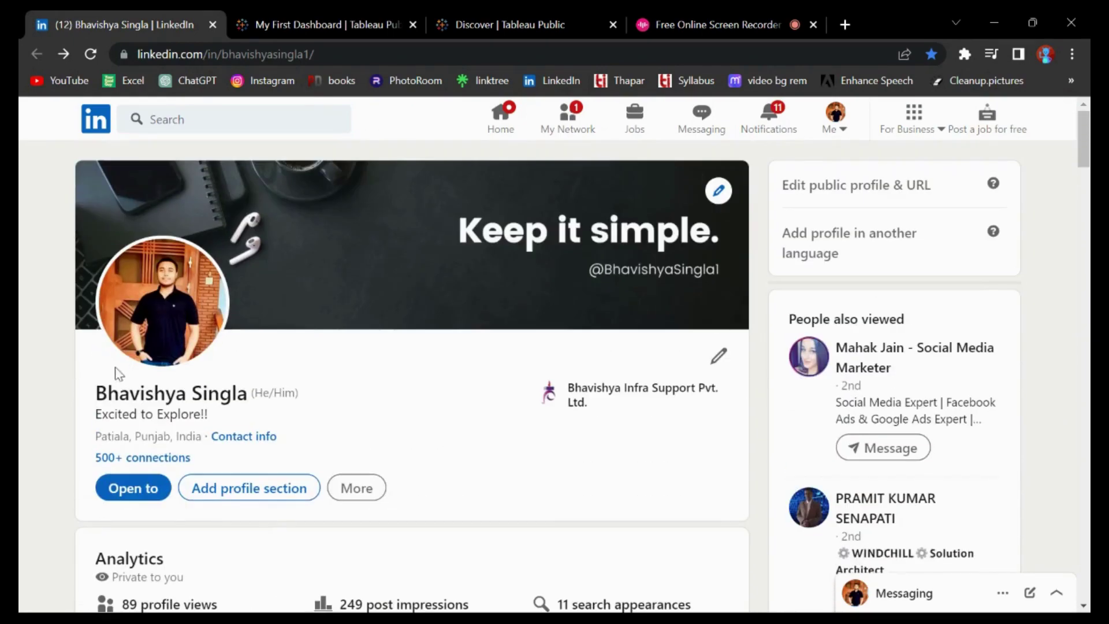
{"action": "left_click_drag", "start_coordinate": [95, 392], "coordinate": [249, 397]}
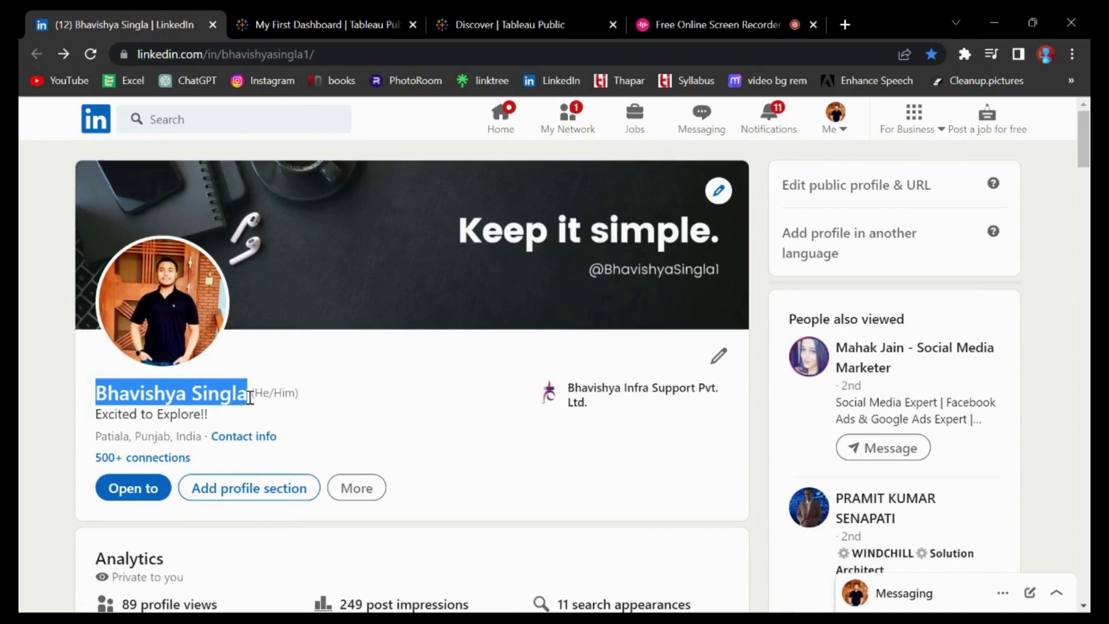
{"action": "left_click", "coordinate": [249, 397]}
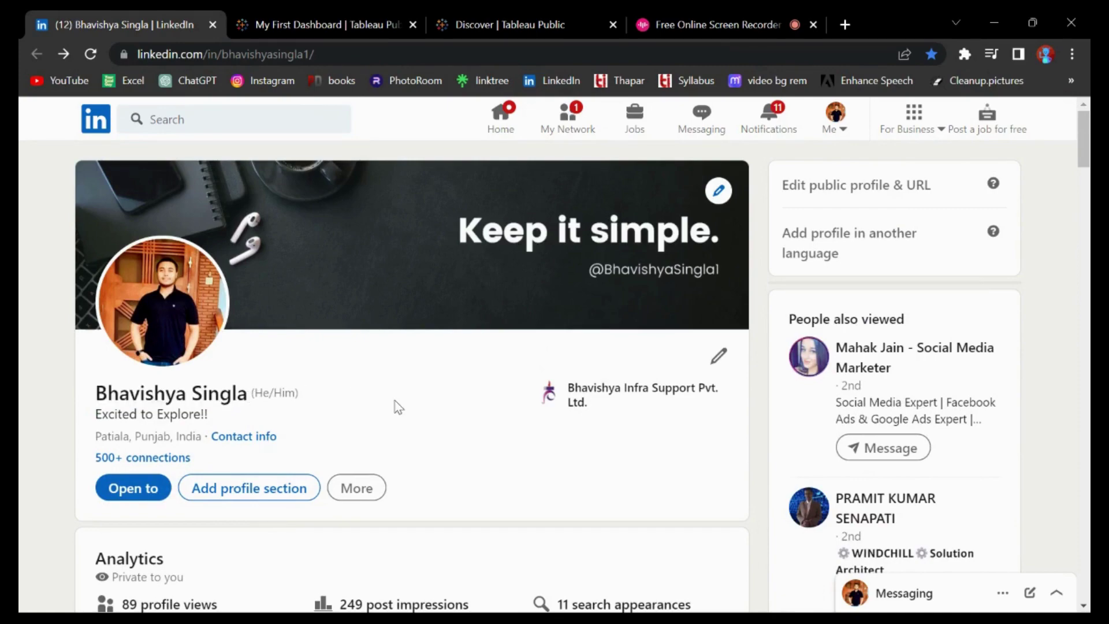
Step: Find the My First Tableau Dashboard entry in the profile's Projects section and highlight its title and date
{"action": "scroll", "coordinate": [395, 407], "scroll_direction": "down", "scroll_amount": 10}
{"action": "scroll", "coordinate": [396, 407], "scroll_direction": "down", "scroll_amount": 15}
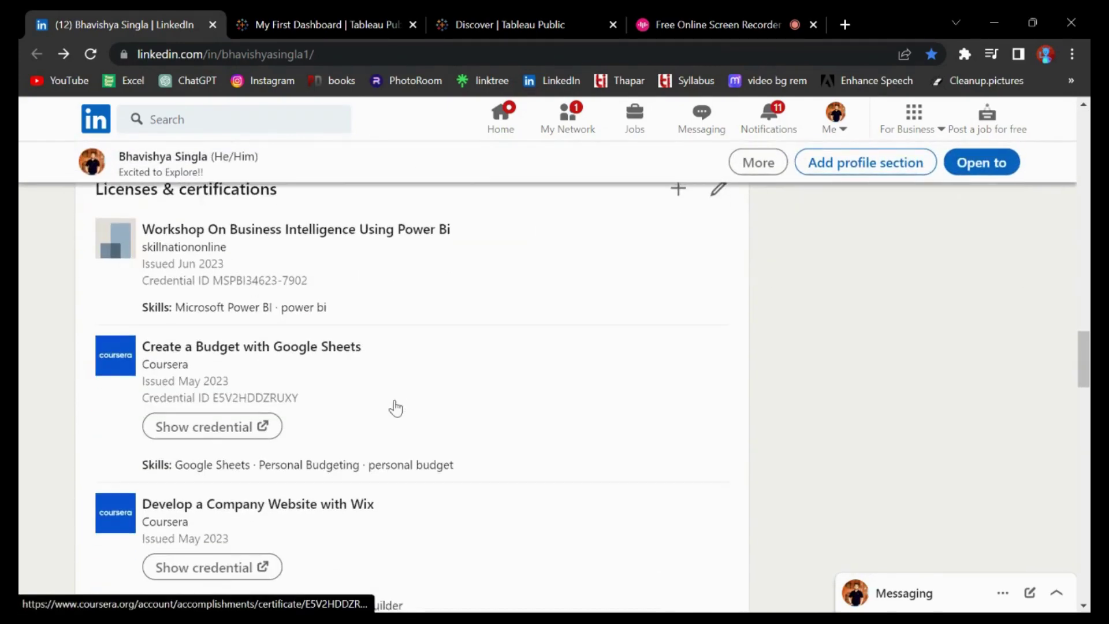
{"action": "scroll", "coordinate": [396, 407], "scroll_direction": "down", "scroll_amount": 1}
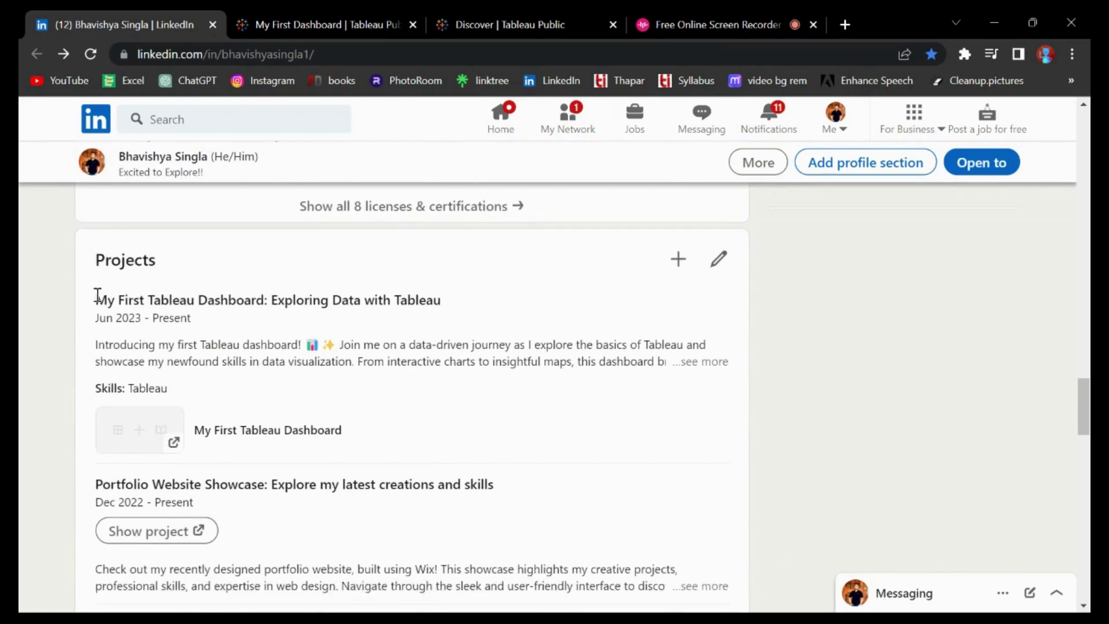
{"action": "left_click_drag", "start_coordinate": [94, 303], "coordinate": [446, 316]}
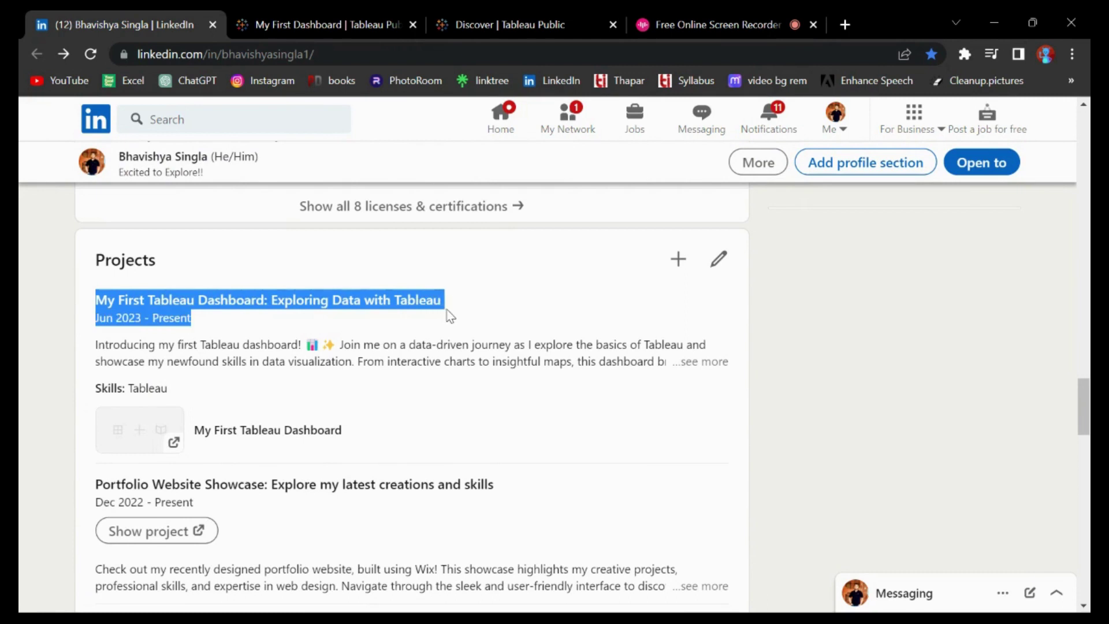
{"action": "left_click", "coordinate": [459, 313]}
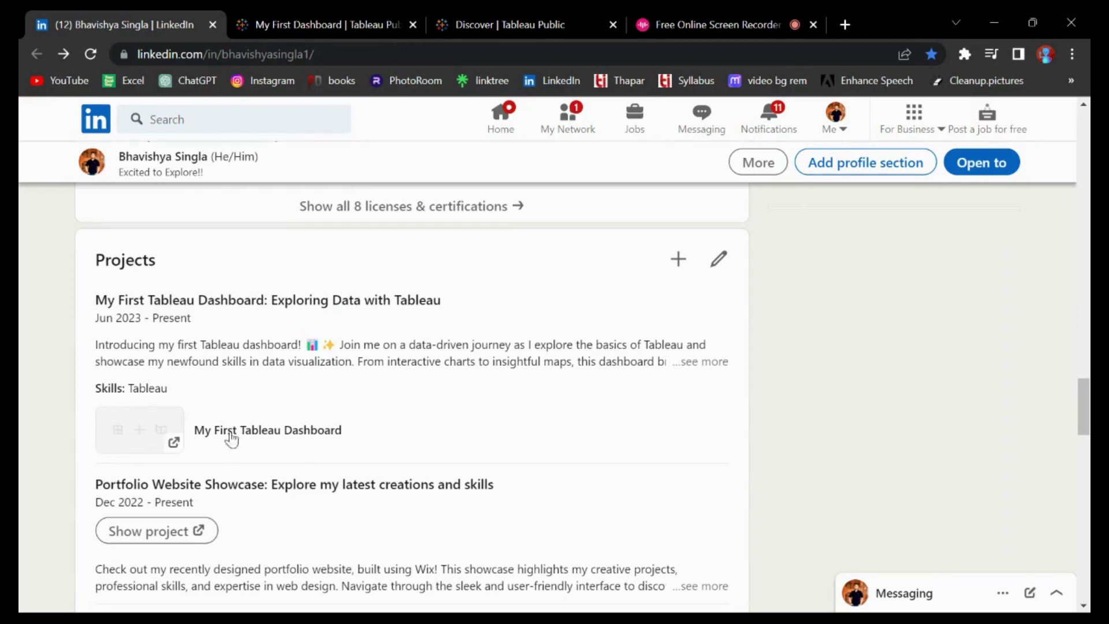
Step: Open the My First Tableau Dashboard link from the project, review the published dashboard and return to the LinkedIn profile
{"action": "left_click", "coordinate": [163, 447]}
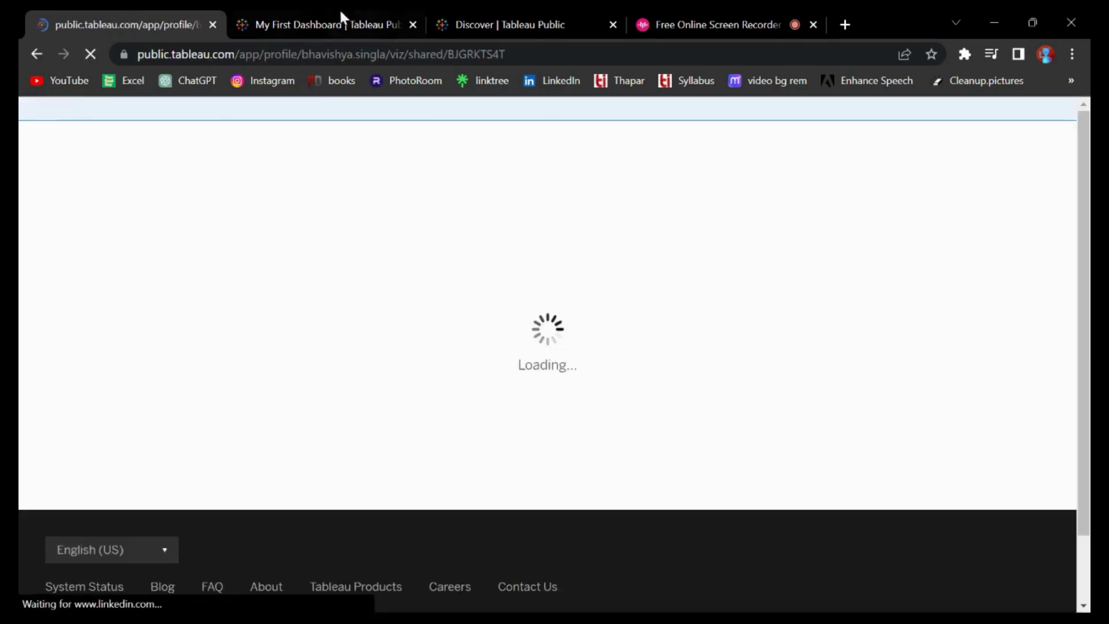
{"action": "left_click", "coordinate": [335, 8]}
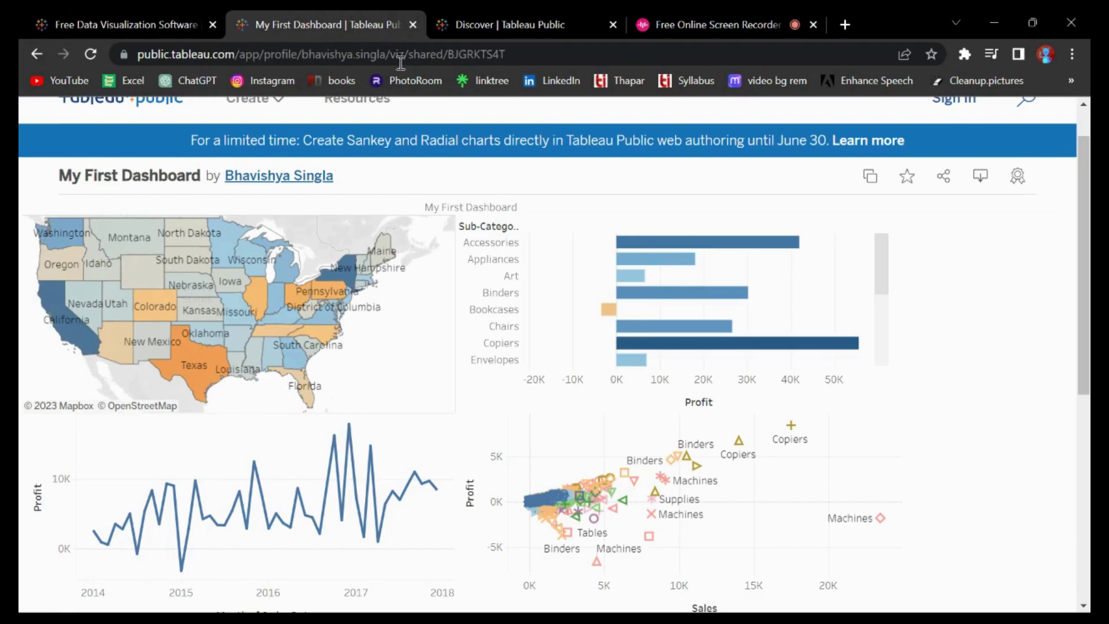
{"action": "left_click", "coordinate": [174, 23]}
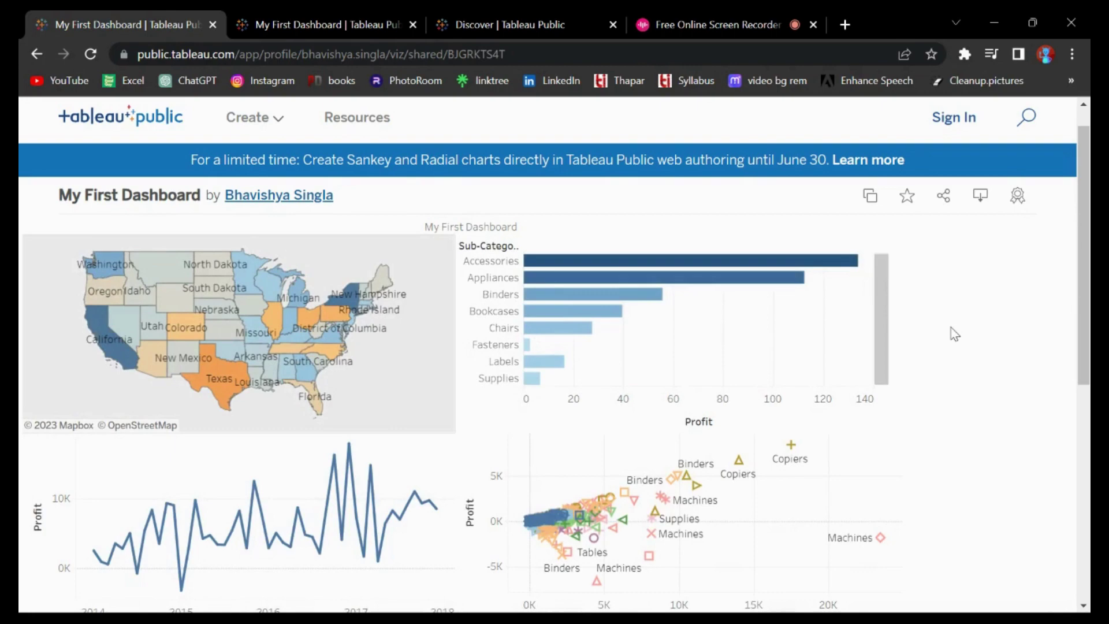
{"action": "scroll", "coordinate": [954, 330], "scroll_direction": "down", "scroll_amount": 3}
{"action": "scroll", "coordinate": [955, 330], "scroll_direction": "up", "scroll_amount": 2}
{"action": "left_click", "coordinate": [282, 11]}
{"action": "left_click", "coordinate": [151, 16]}
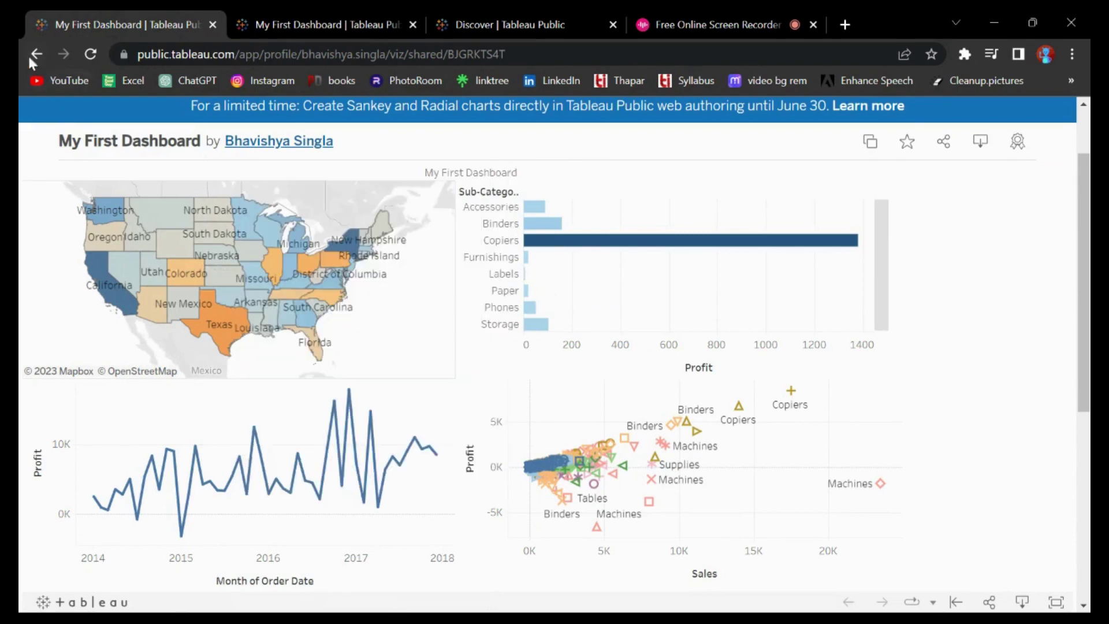
{"action": "left_click", "coordinate": [29, 54]}
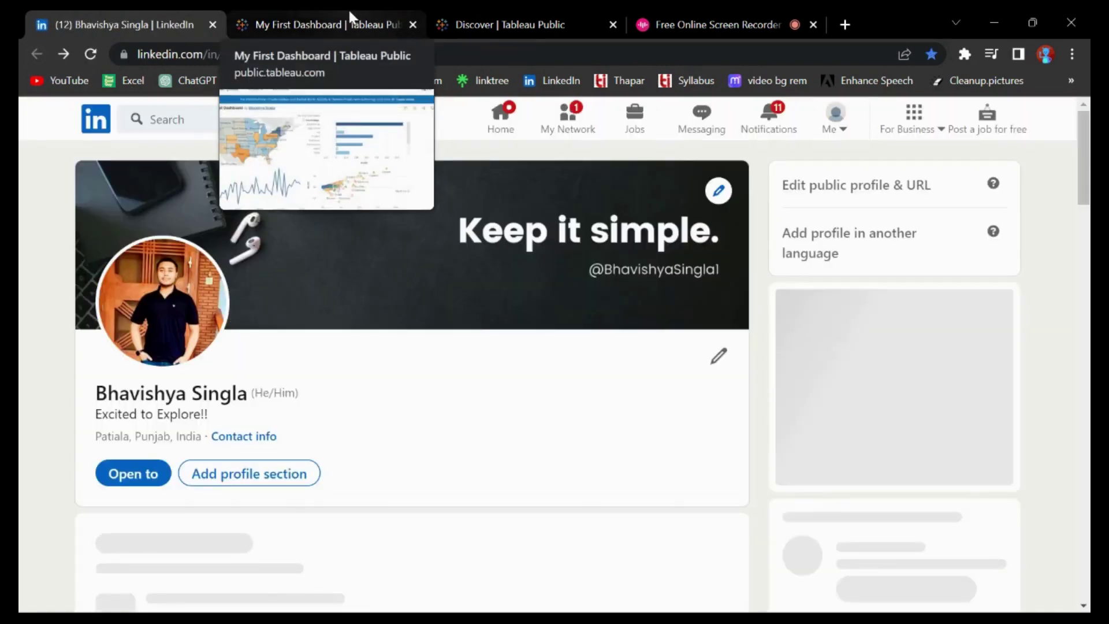
Step: View the dashboard and the Tableau Public Discover page, highlighting "Tableau Public" in the welcome heading
{"action": "left_click", "coordinate": [349, 16]}
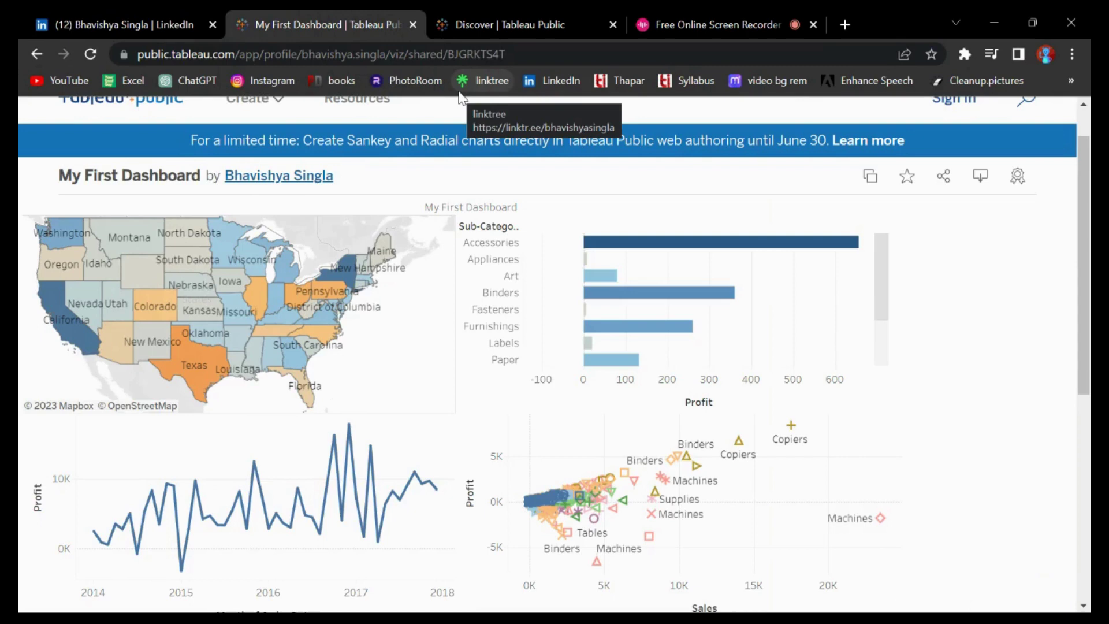
{"action": "left_click", "coordinate": [480, 21]}
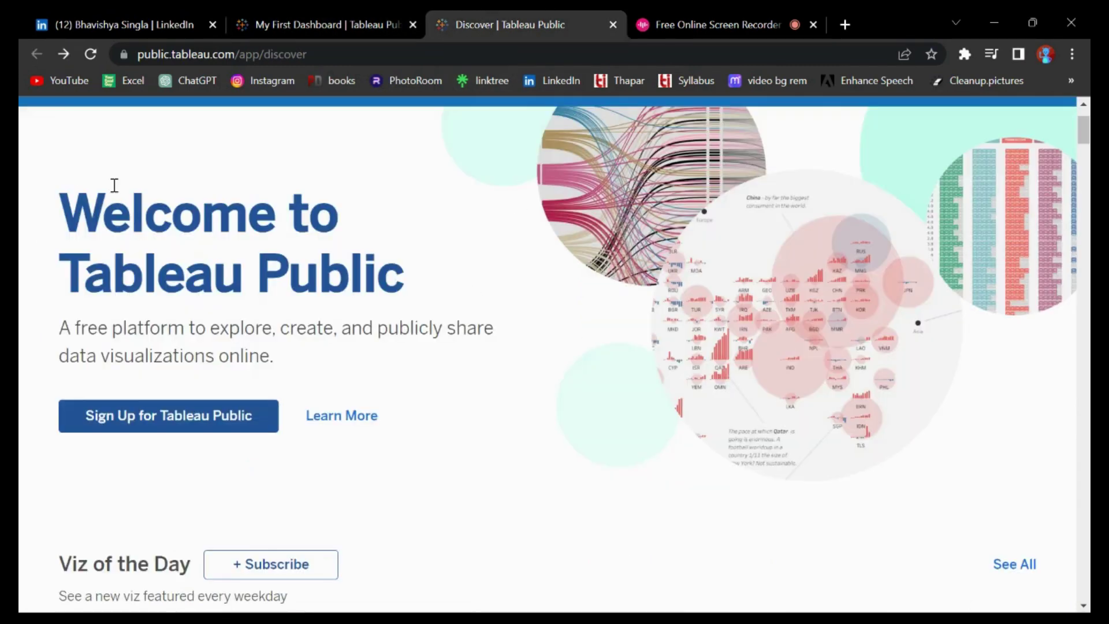
{"action": "left_click_drag", "start_coordinate": [70, 263], "coordinate": [420, 282]}
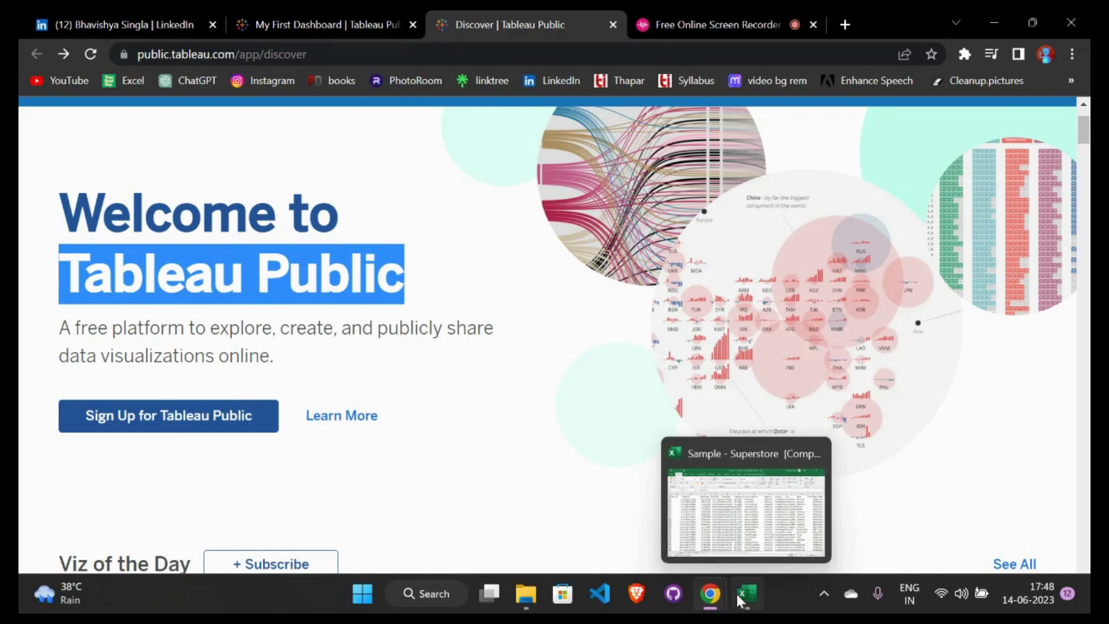
Step: Switch to Excel and examine the columns of the Orders sheet in the Sample - Superstore workbook
{"action": "left_click", "coordinate": [744, 598]}
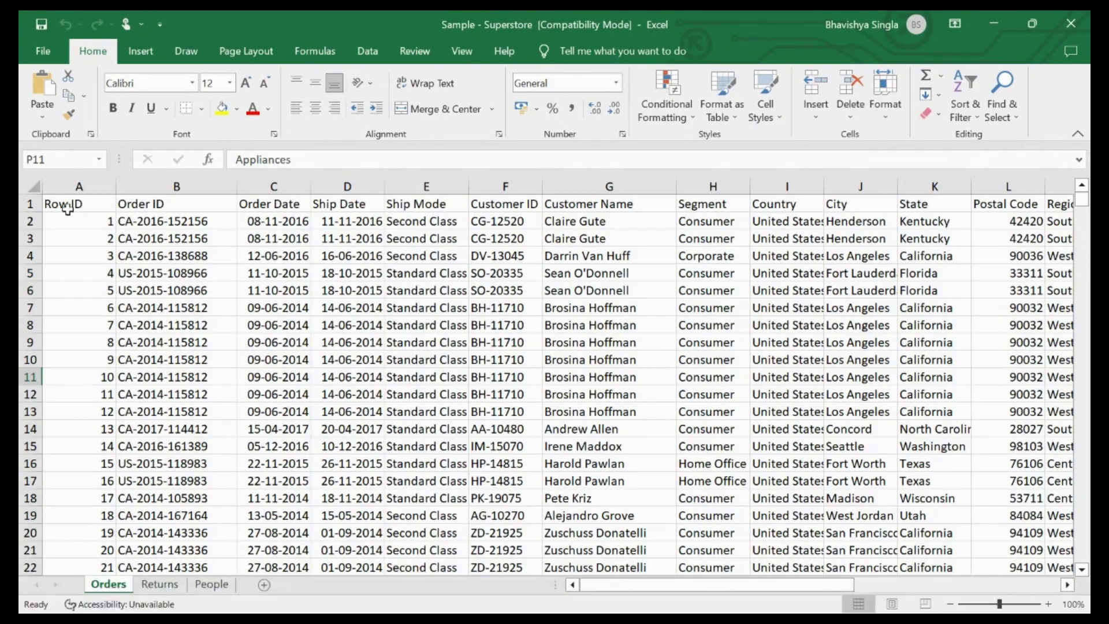
{"action": "left_click", "coordinate": [47, 203]}
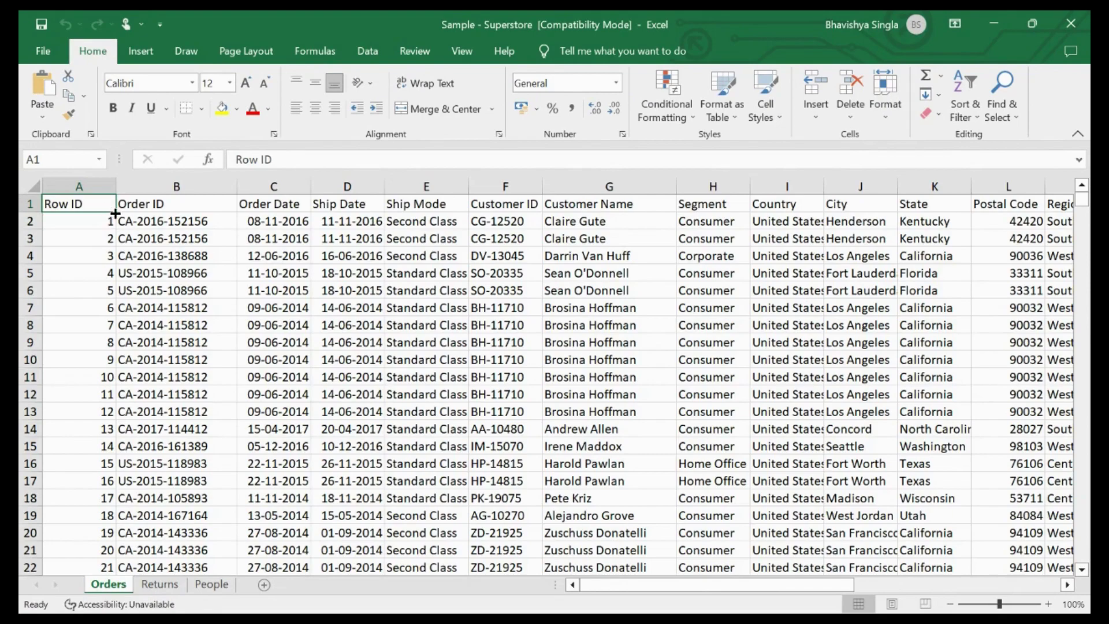
{"action": "scroll", "coordinate": [580, 292], "scroll_direction": "right", "scroll_amount": 7}
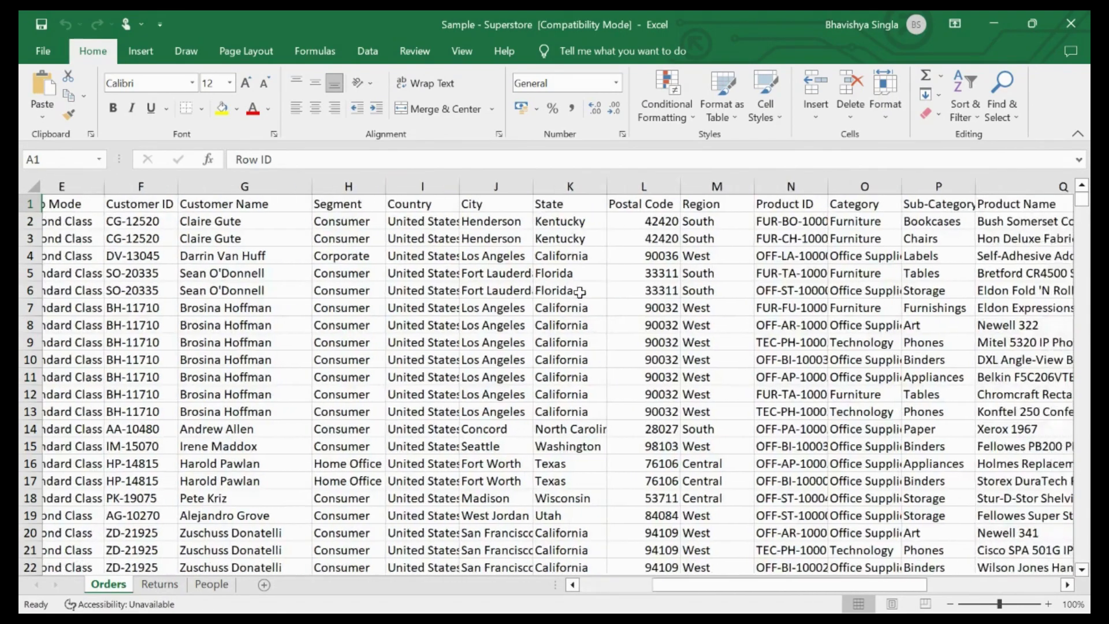
{"action": "scroll", "coordinate": [578, 292], "scroll_direction": "right", "scroll_amount": 5}
{"action": "scroll", "coordinate": [577, 292], "scroll_direction": "left", "scroll_amount": 13}
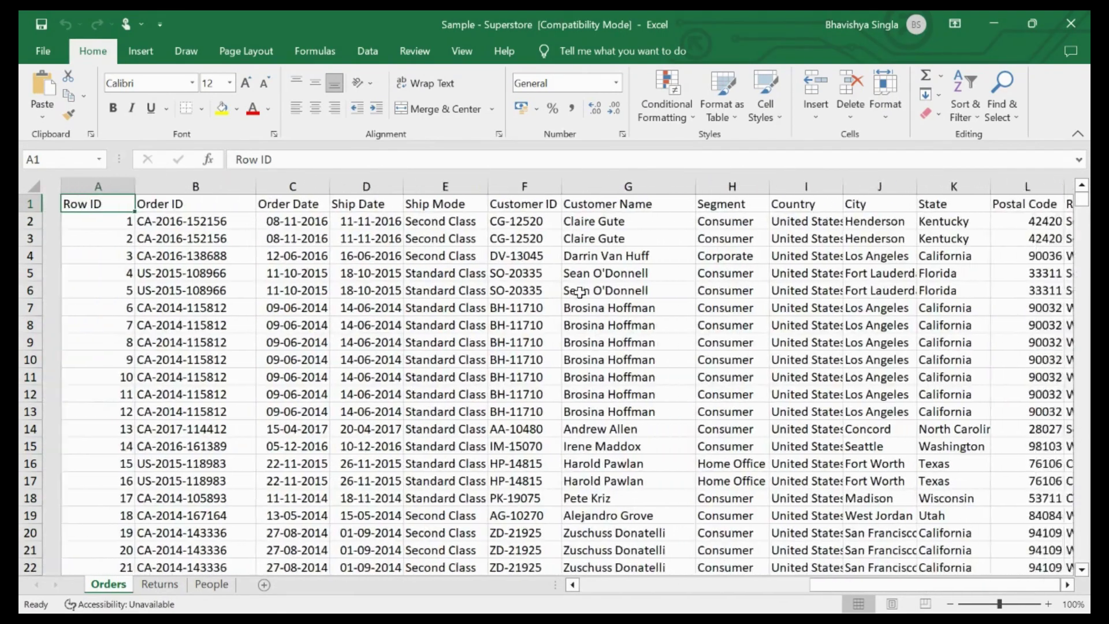
Step: Return to the browser and revisit My First Dashboard and the Tableau Public Discover page
{"action": "left_click", "coordinate": [989, 22]}
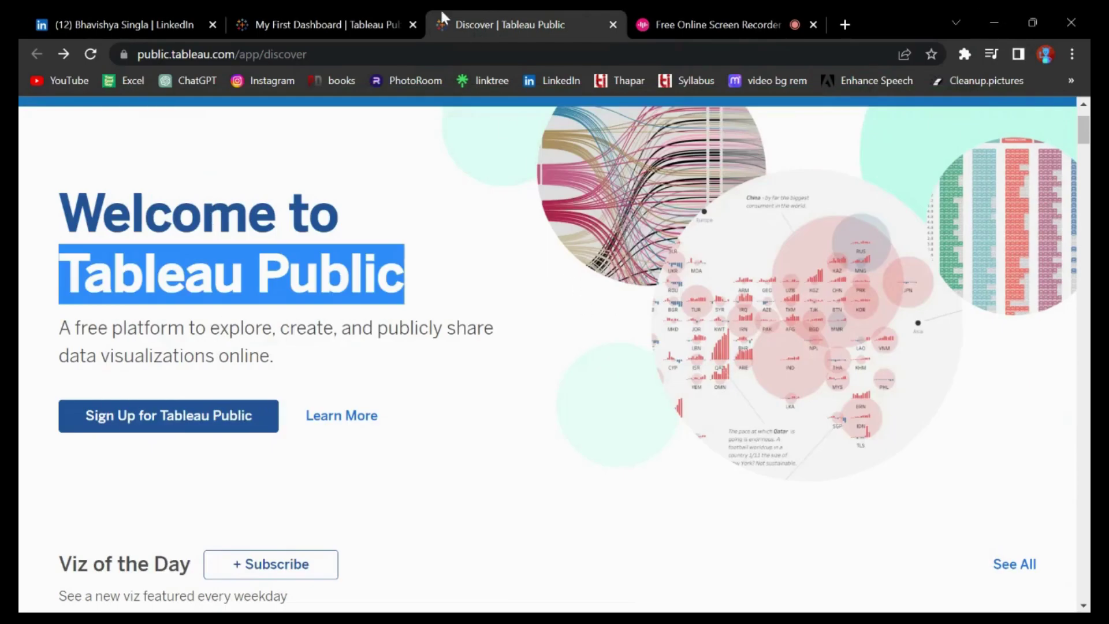
{"action": "left_click", "coordinate": [326, 16]}
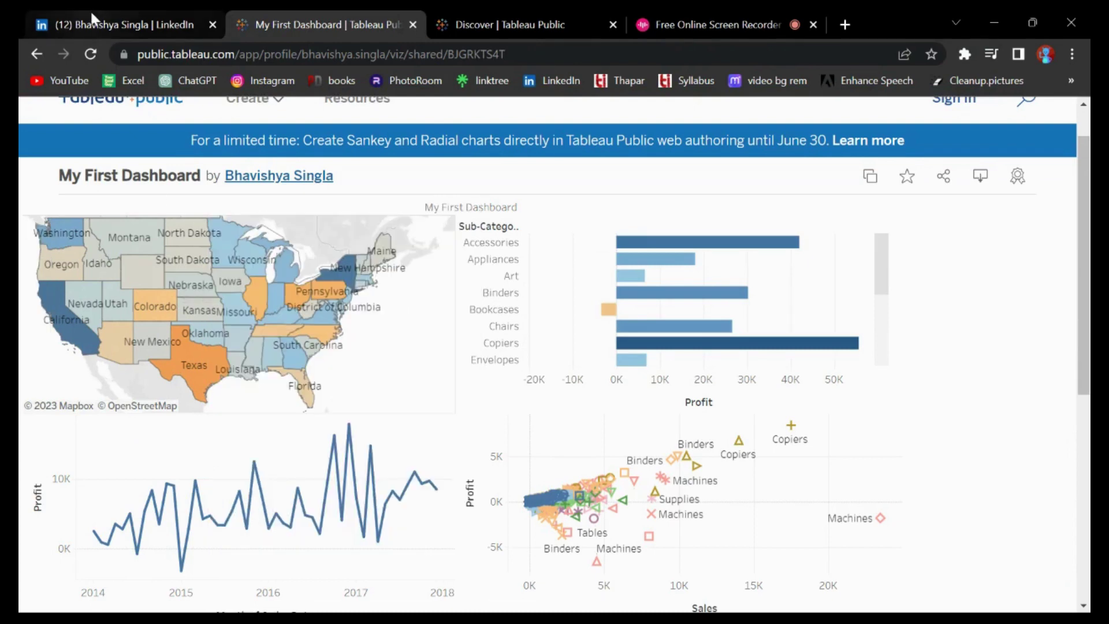
{"action": "left_click", "coordinate": [536, 14]}
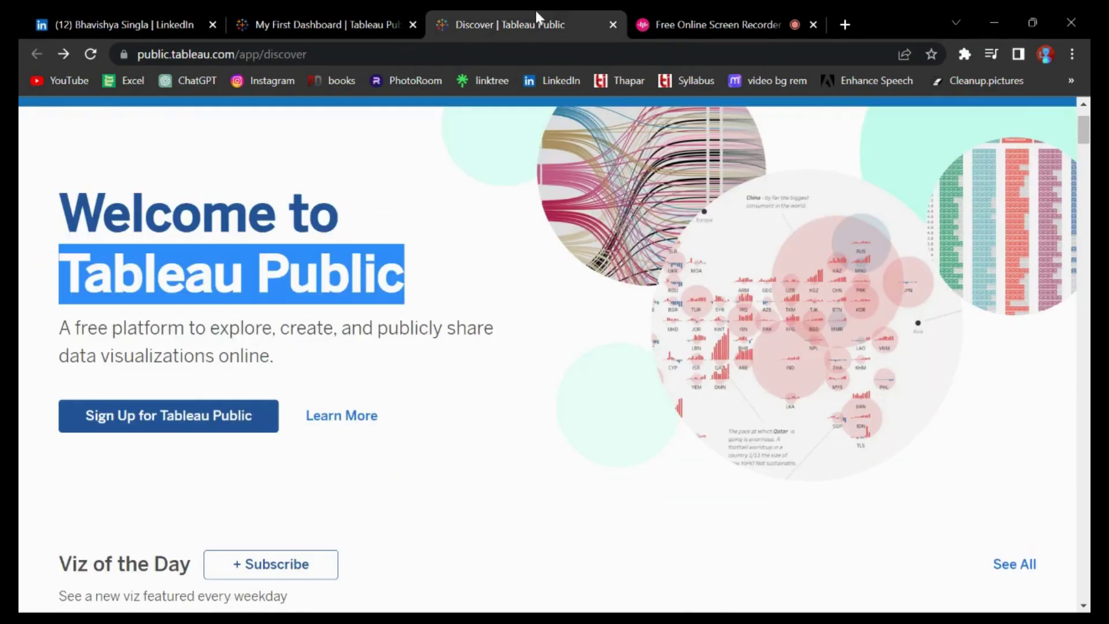
{"action": "left_click", "coordinate": [173, 283]}
Step: Minimize the browser and launch the Tableau Public desktop application
{"action": "left_click", "coordinate": [994, 22]}
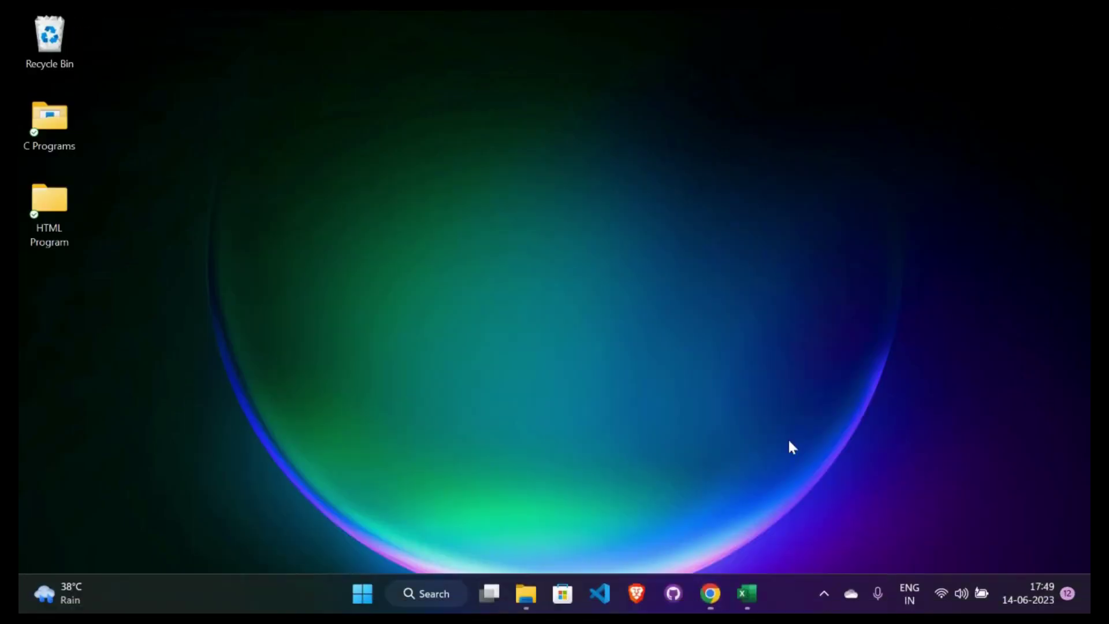
{"action": "left_click", "coordinate": [389, 595]}
{"action": "left_click", "coordinate": [348, 172]}
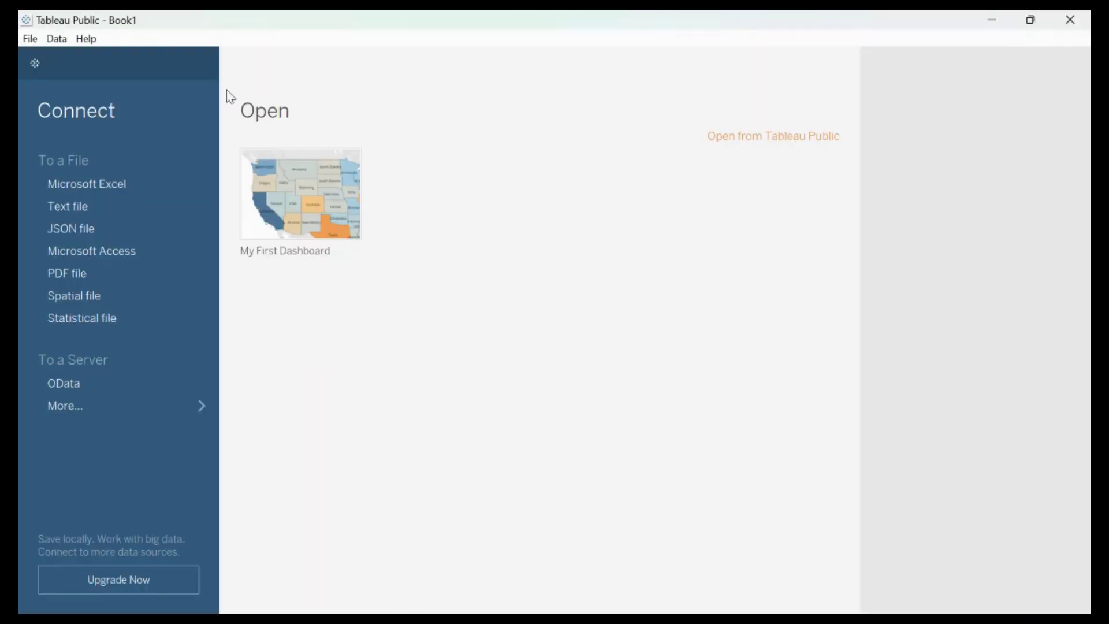
Step: Connect to the Sample - Superstore Excel workbook in the Downloads folder
{"action": "mouse_move", "coordinate": [333, 215]}
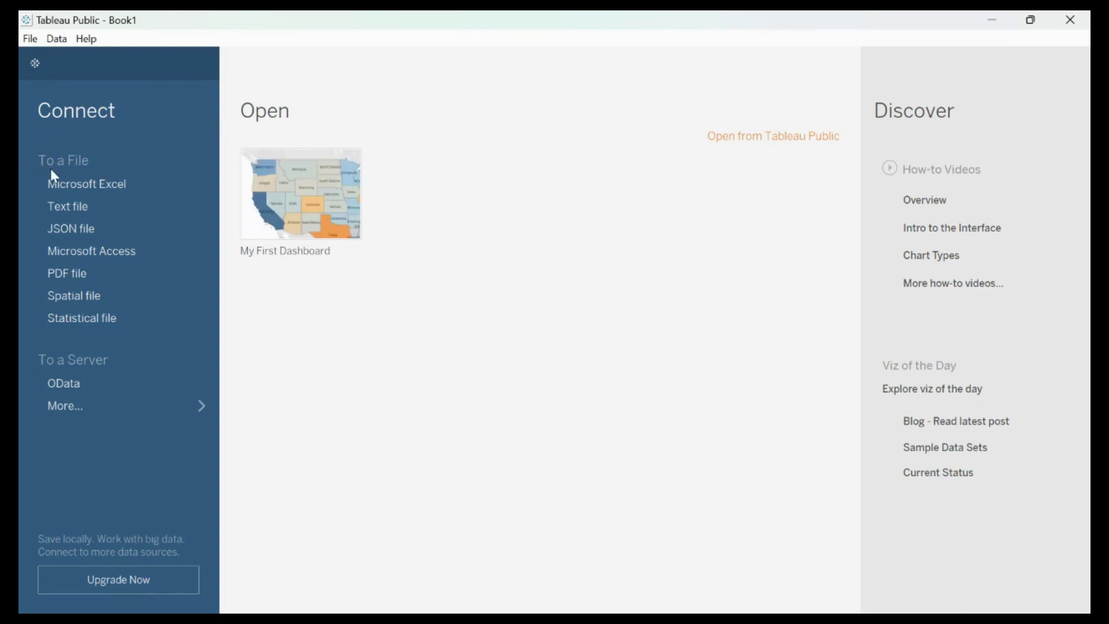
{"action": "left_click", "coordinate": [60, 181]}
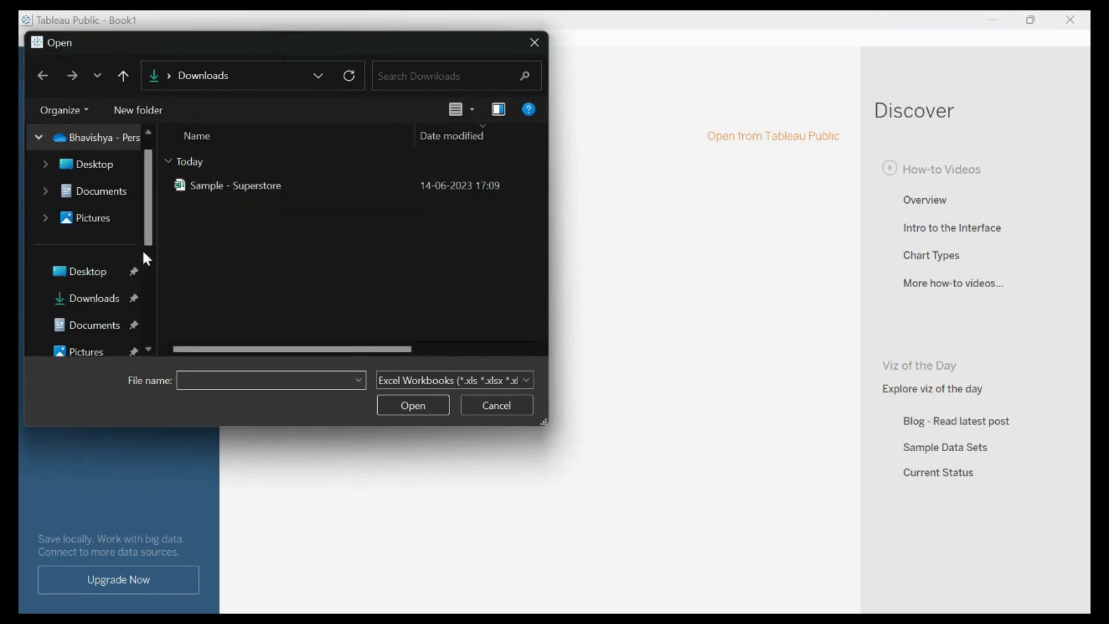
{"action": "left_click", "coordinate": [96, 299]}
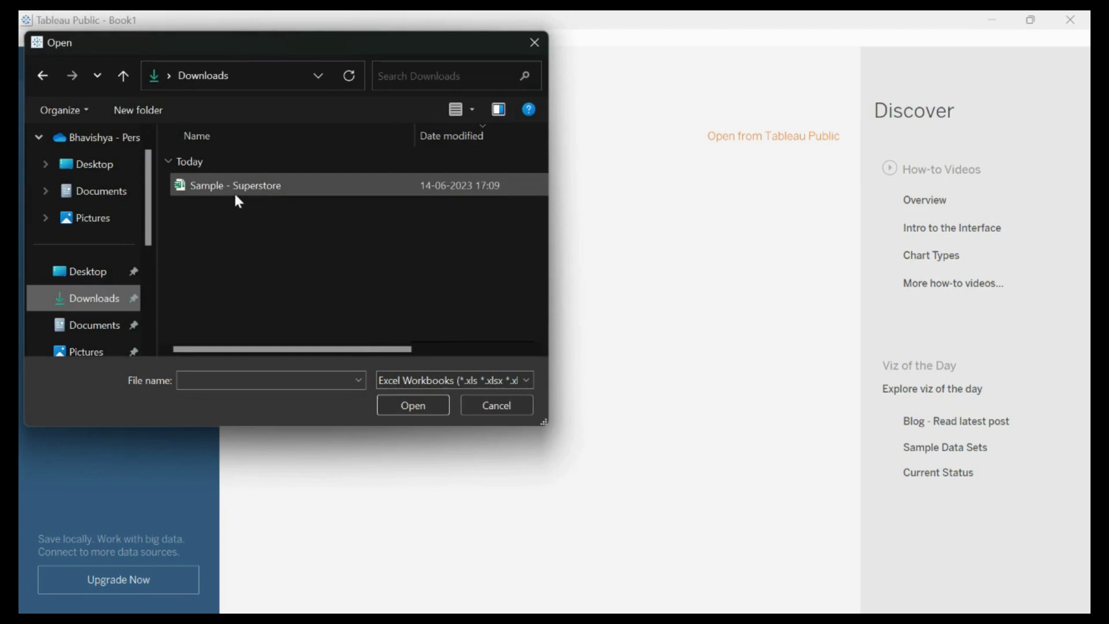
{"action": "double_click", "coordinate": [213, 195]}
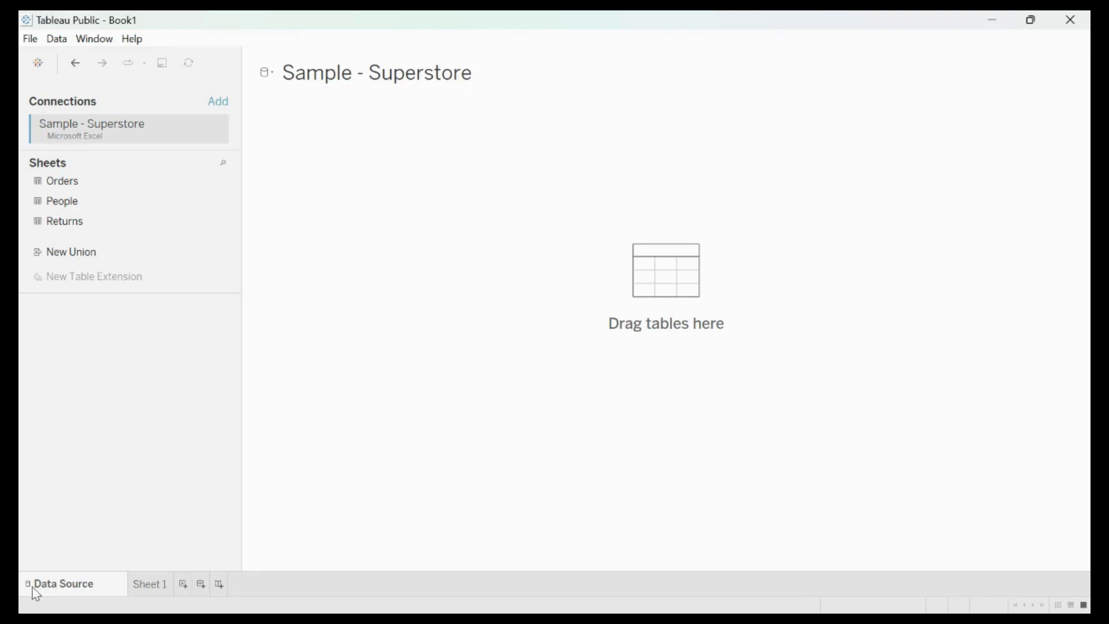
Step: Add three new worksheets to the workbook and return to the data source page
{"action": "left_click", "coordinate": [184, 585]}
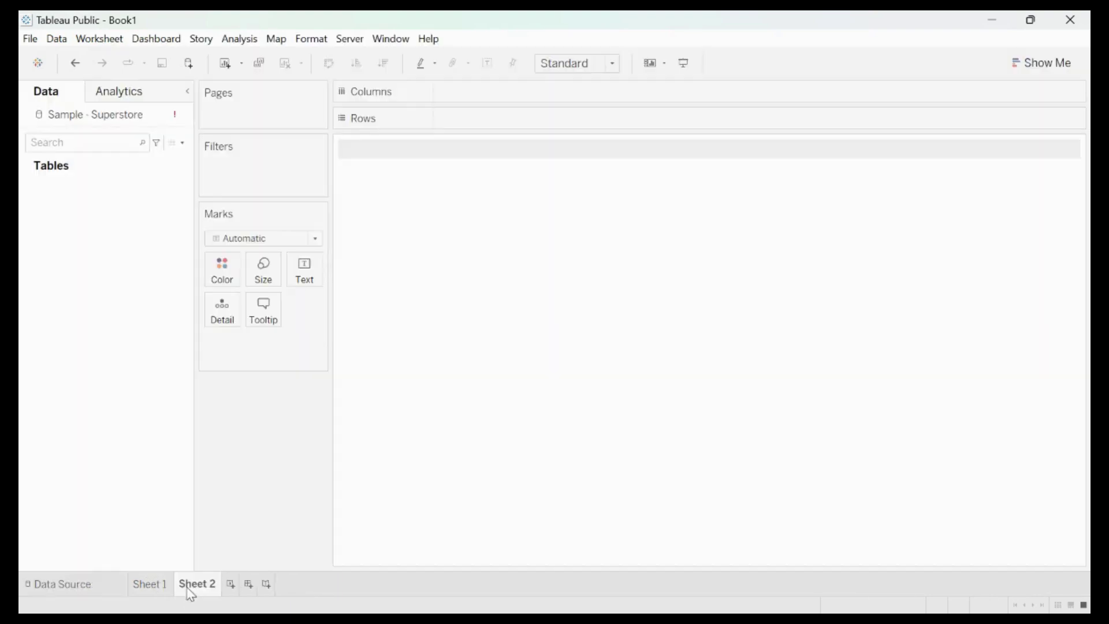
{"action": "left_click", "coordinate": [231, 588]}
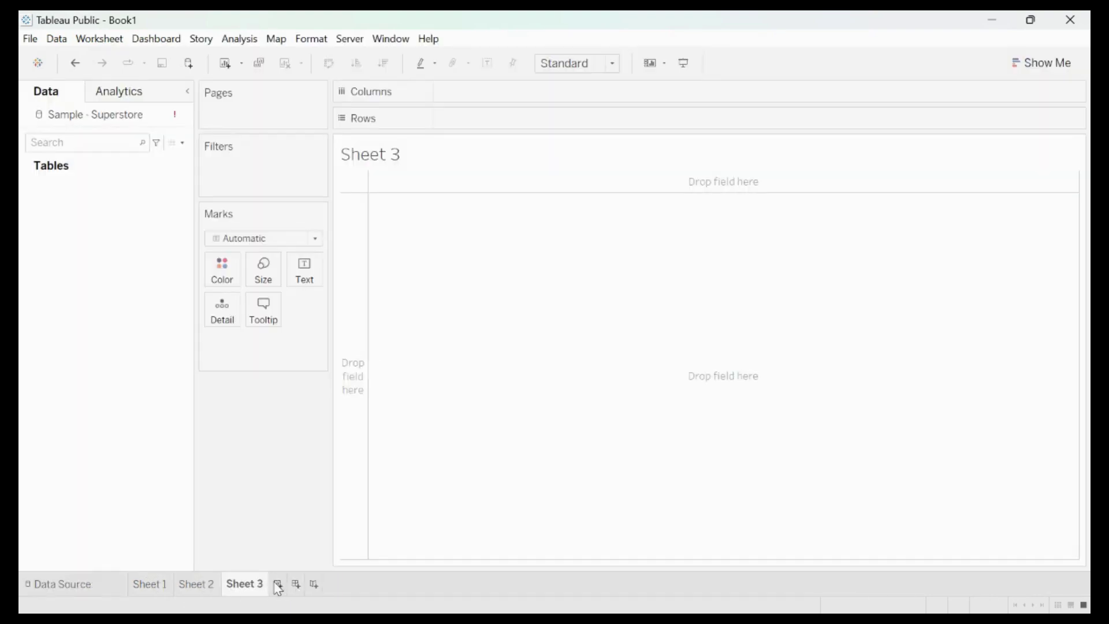
{"action": "left_click", "coordinate": [278, 585]}
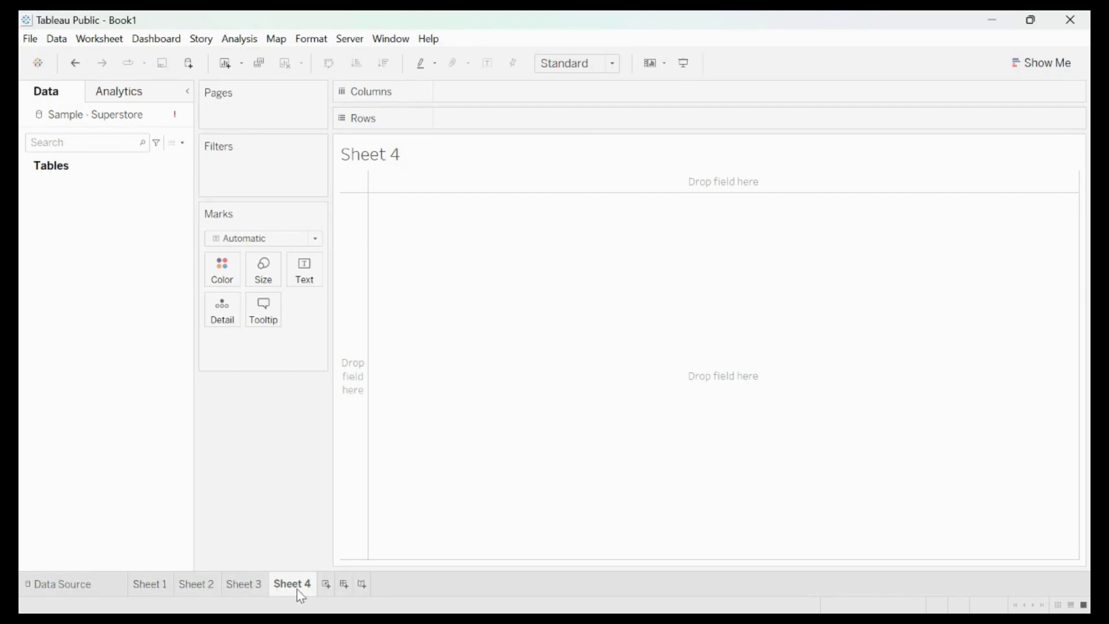
{"action": "left_click", "coordinate": [79, 586]}
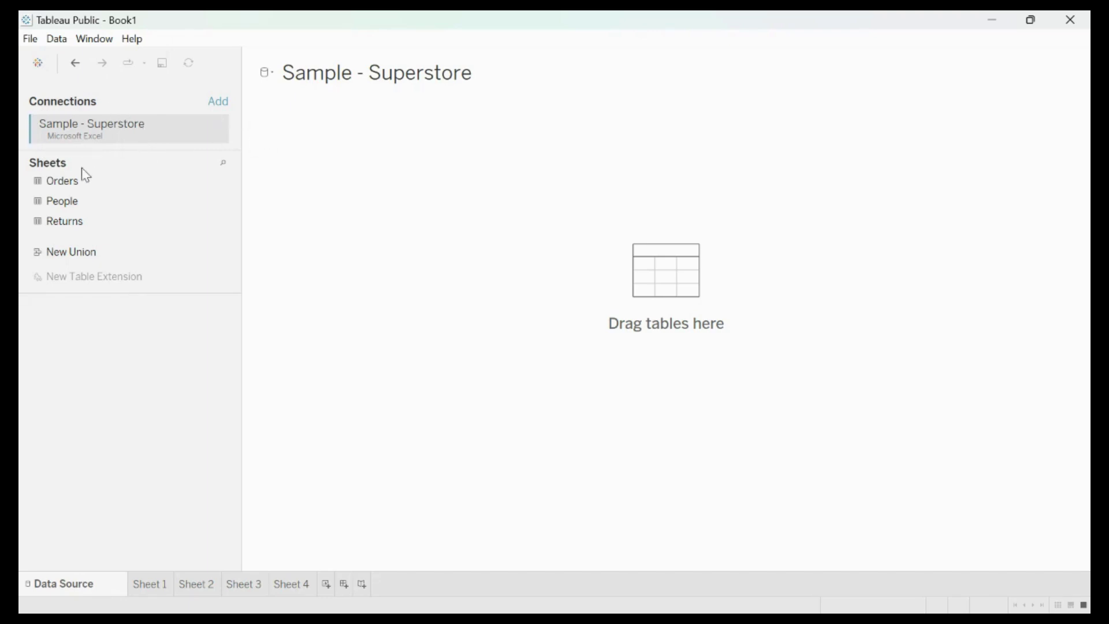
Step: Switch to Excel to check the Sample - Superstore workbook's sheets and return to Tableau Public
{"action": "mouse_move", "coordinate": [647, 603]}
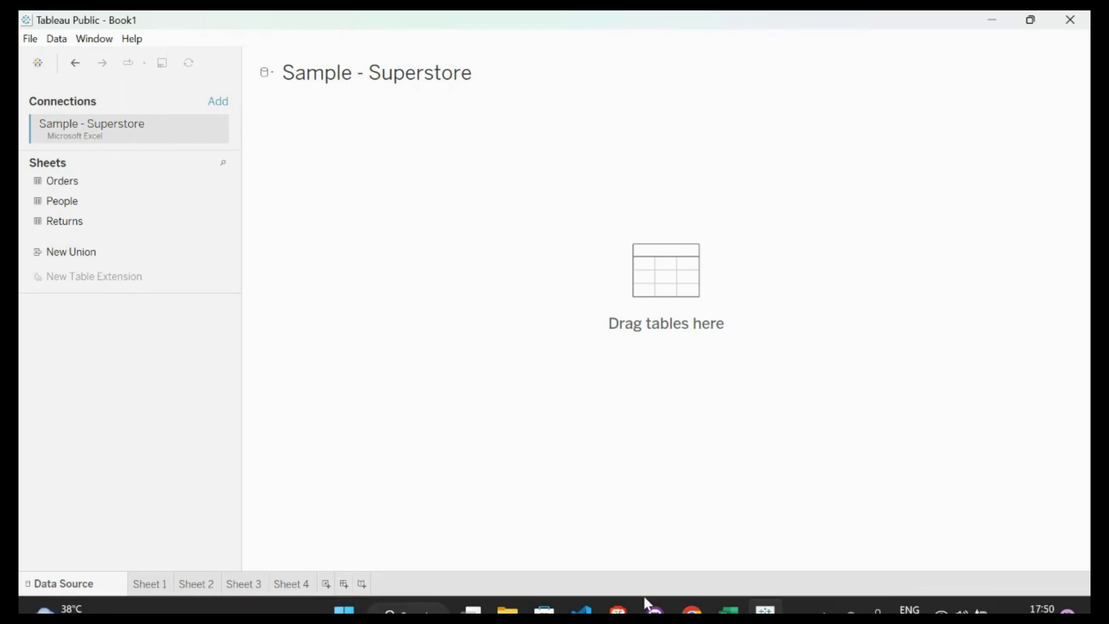
{"action": "left_click", "coordinate": [733, 597]}
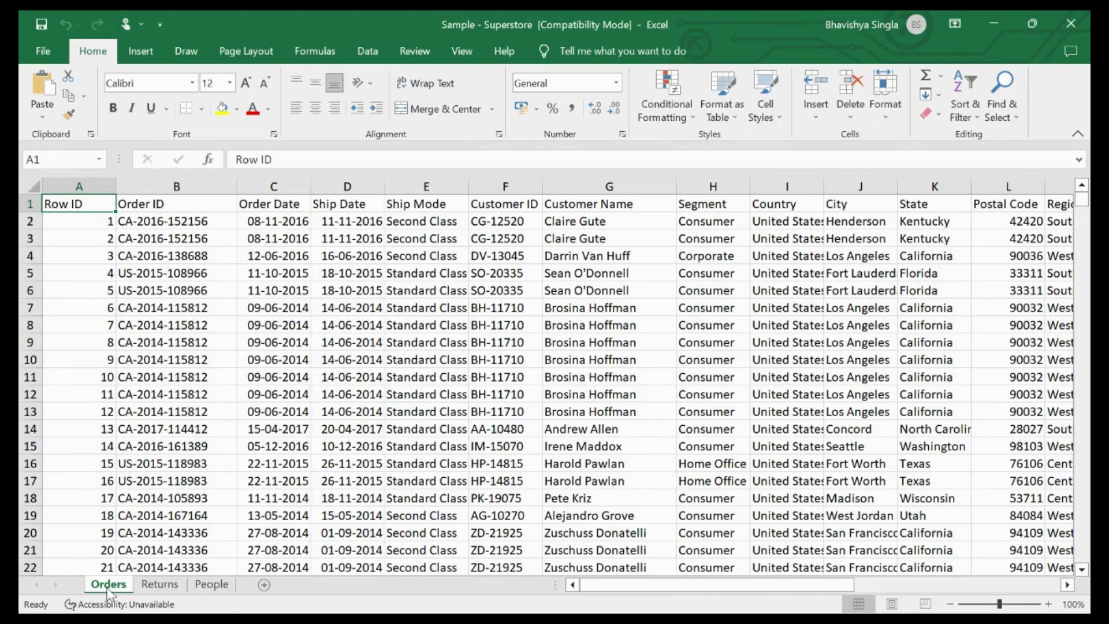
{"action": "left_click", "coordinate": [997, 13]}
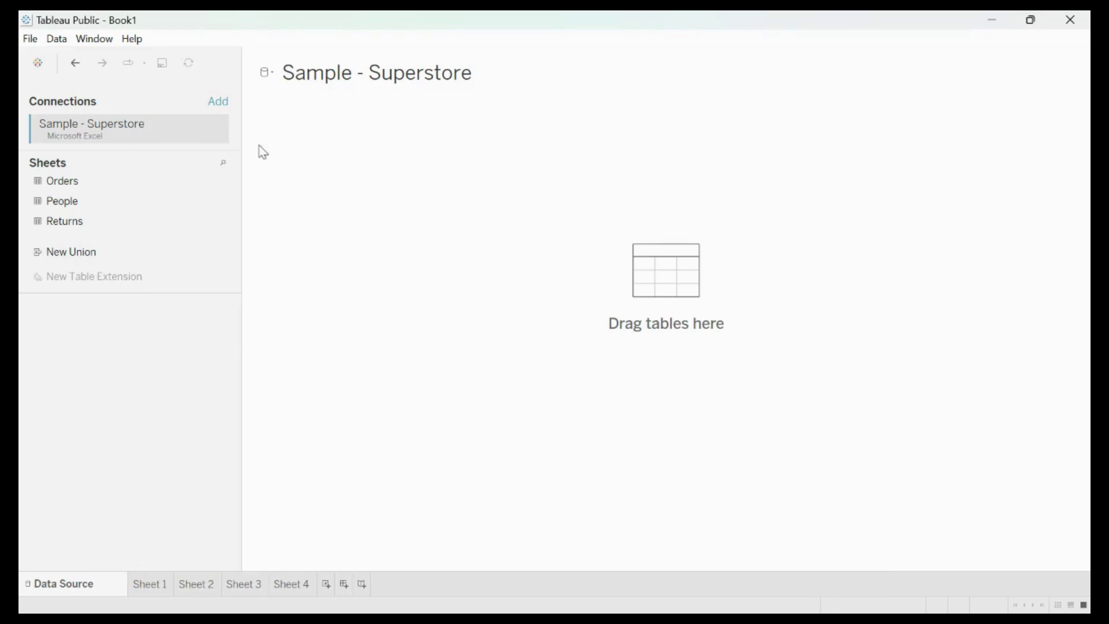
Step: Add the Orders table to the data source and load its enlarged data preview with automatic updates
{"action": "left_click_drag", "start_coordinate": [83, 181], "coordinate": [676, 314]}
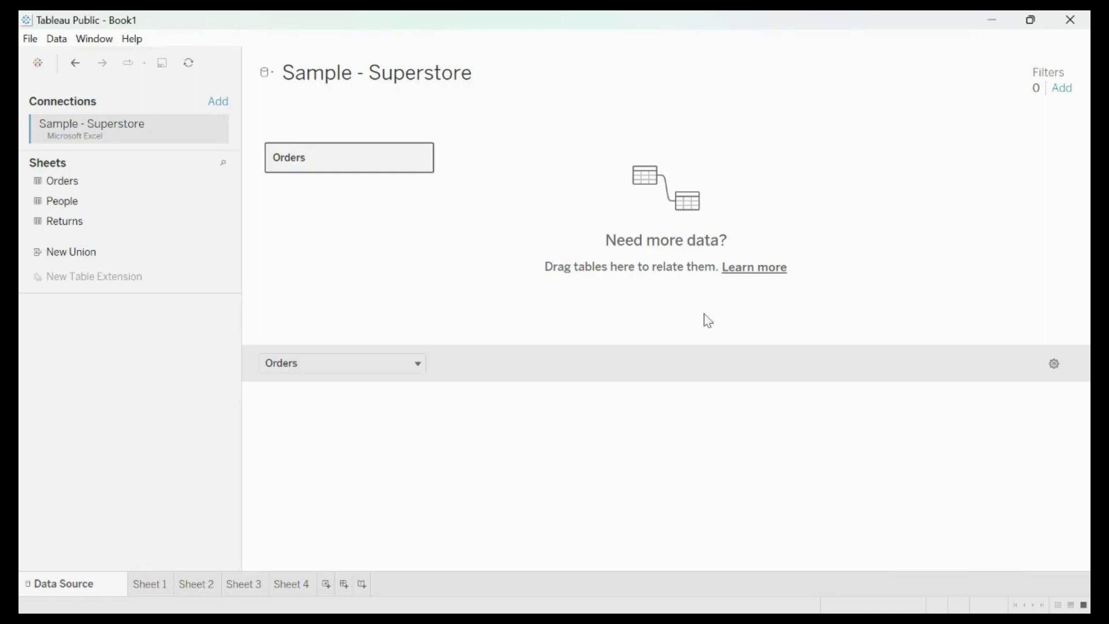
{"action": "left_click_drag", "start_coordinate": [680, 346], "coordinate": [680, 239]}
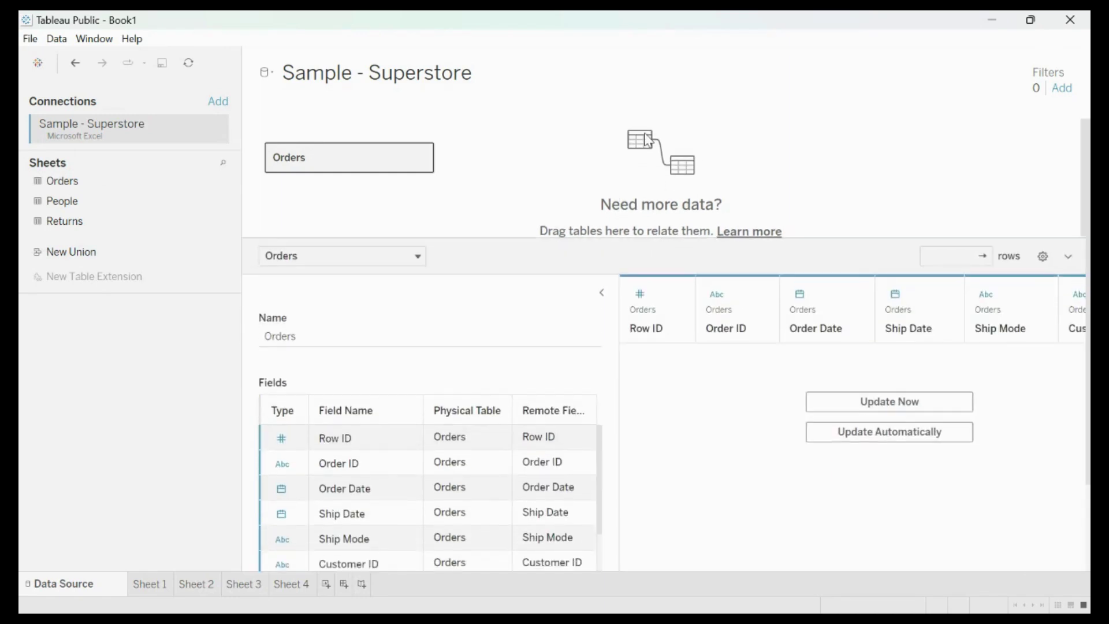
{"action": "left_click_drag", "start_coordinate": [614, 355], "coordinate": [407, 360]}
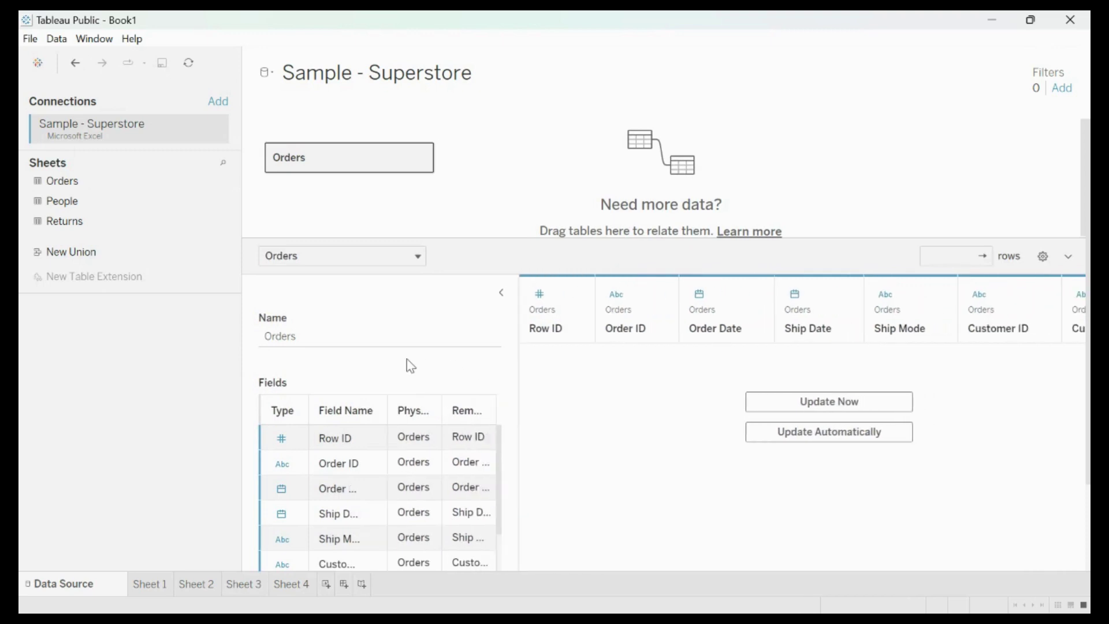
{"action": "left_click", "coordinate": [872, 431]}
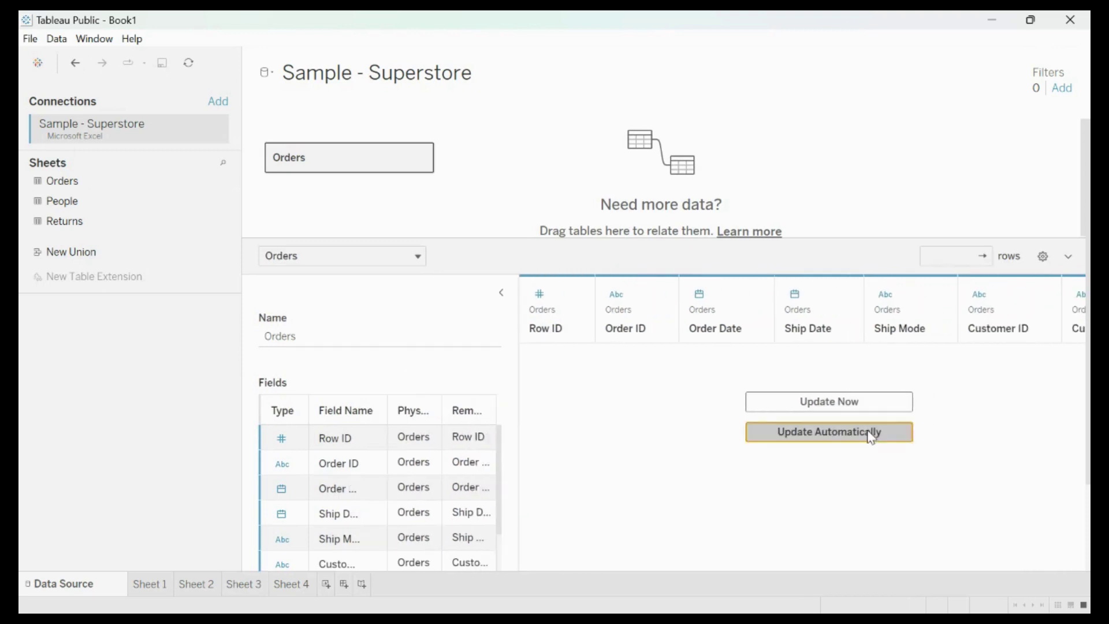
{"action": "scroll", "coordinate": [856, 469], "scroll_direction": "down", "scroll_amount": 8}
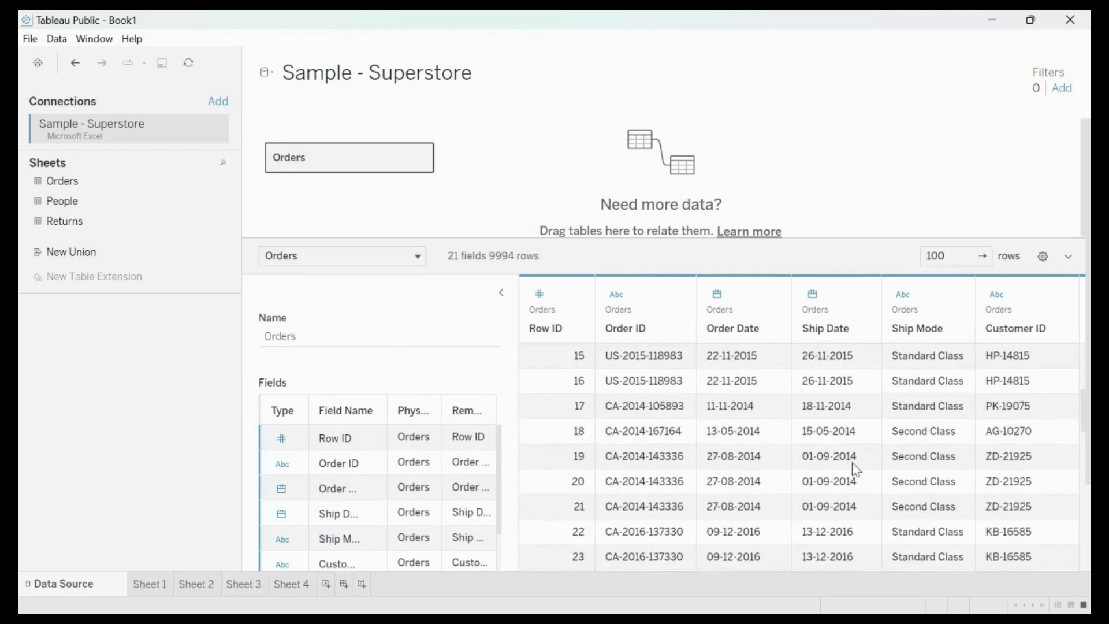
{"action": "scroll", "coordinate": [855, 468], "scroll_direction": "up", "scroll_amount": 8}
{"action": "scroll", "coordinate": [855, 469], "scroll_direction": "right", "scroll_amount": 10}
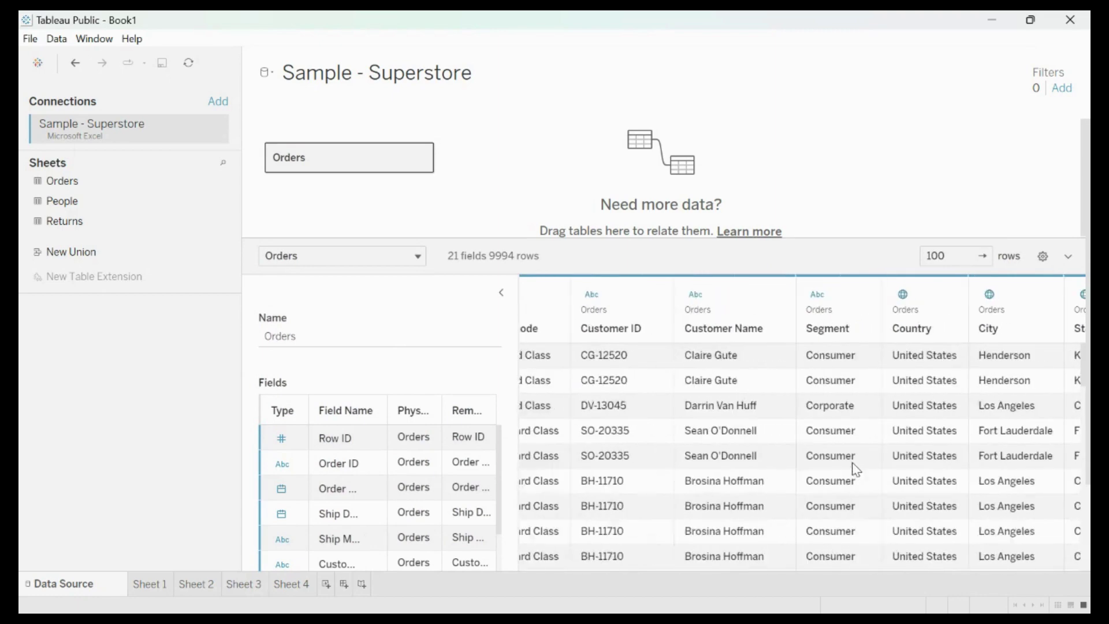
{"action": "scroll", "coordinate": [855, 469], "scroll_direction": "left", "scroll_amount": 5}
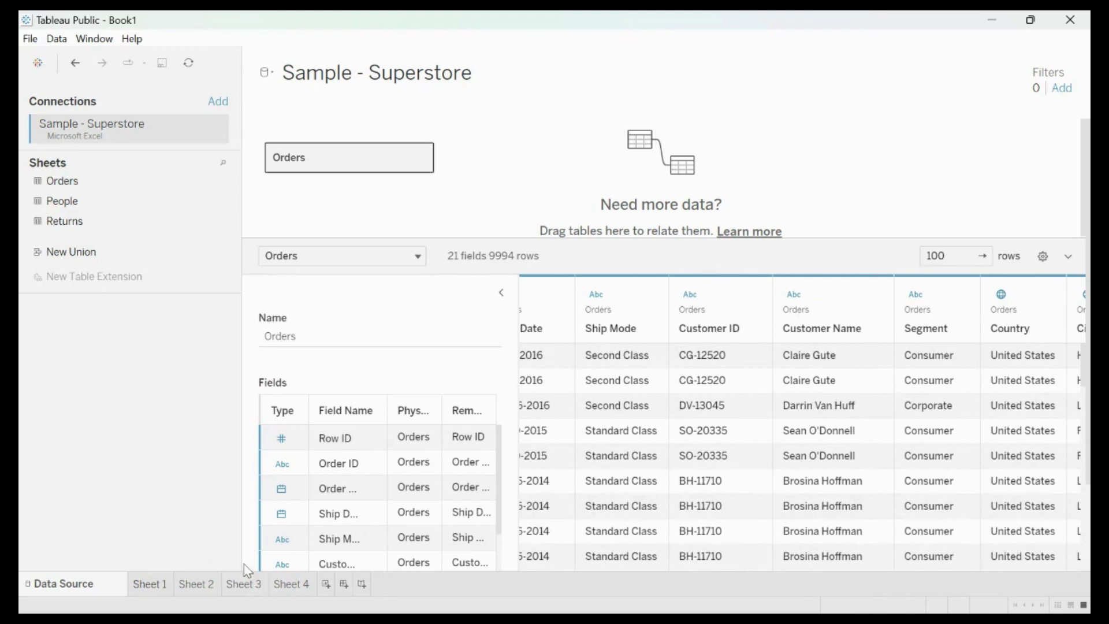
Step: Open Sheet 1, review the map in My First Dashboard in the browser, and return to Tableau Public
{"action": "left_click", "coordinate": [151, 585]}
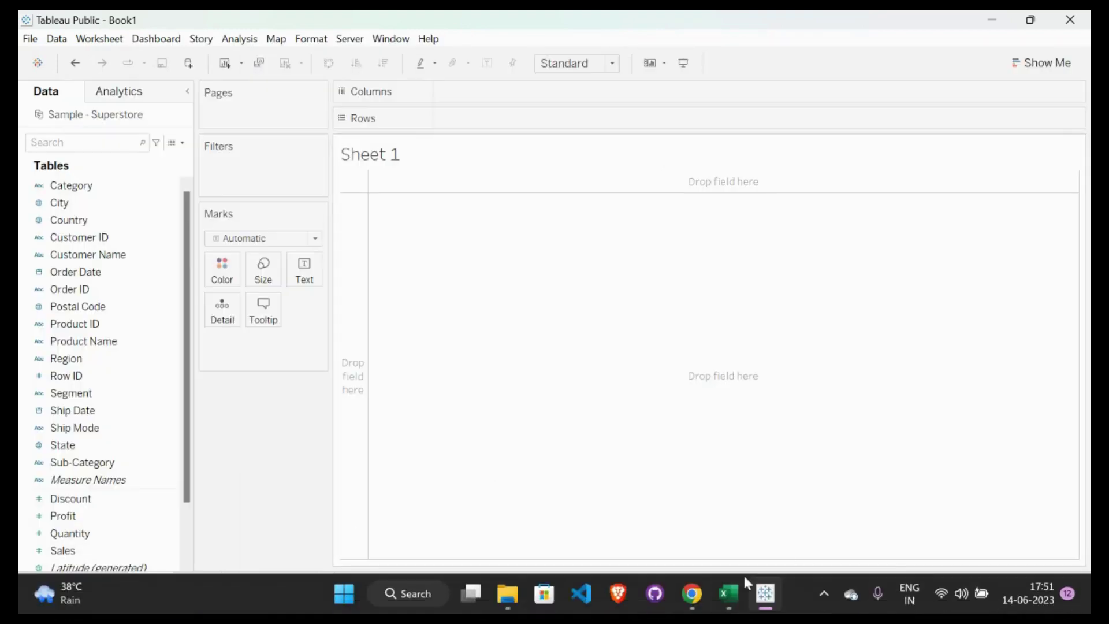
{"action": "mouse_move", "coordinate": [692, 594]}
{"action": "left_click", "coordinate": [594, 502]}
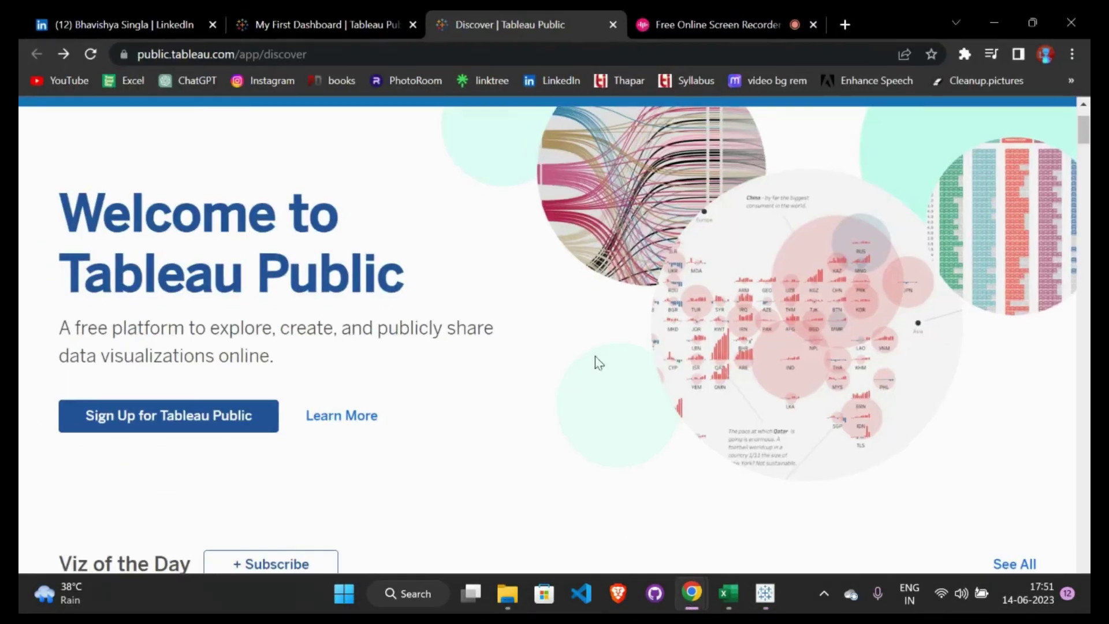
{"action": "left_click", "coordinate": [298, 12]}
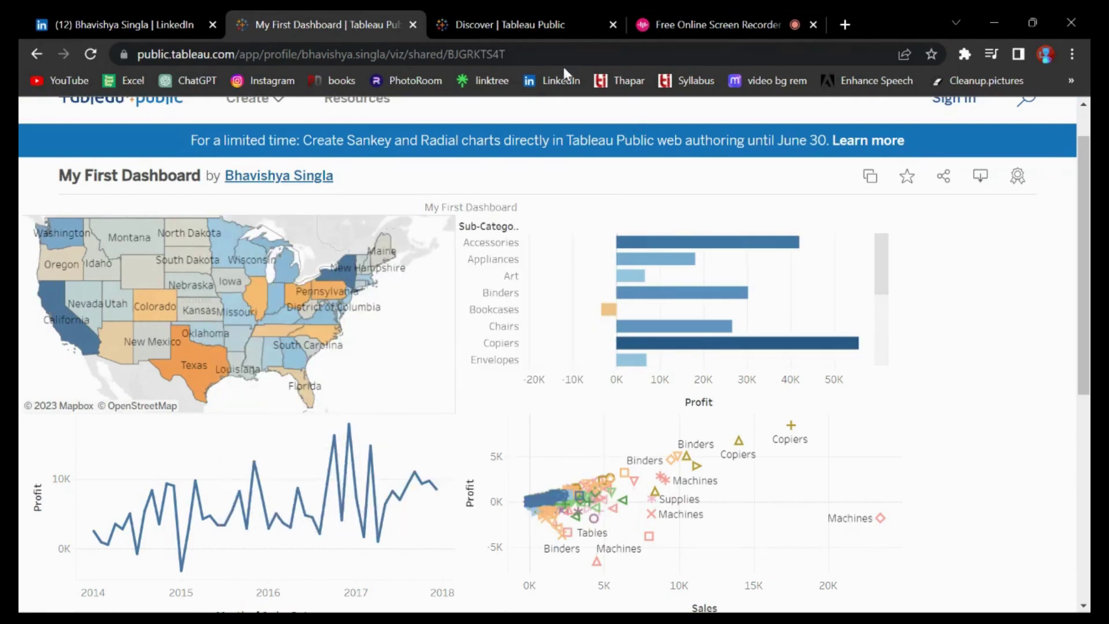
{"action": "left_click", "coordinate": [976, 23]}
Step: Create a map in Sheet 1 from the Country field and break it down by State
{"action": "left_click", "coordinate": [93, 187]}
{"action": "left_click_drag", "start_coordinate": [87, 220], "coordinate": [617, 374]}
{"action": "left_click", "coordinate": [77, 220]}
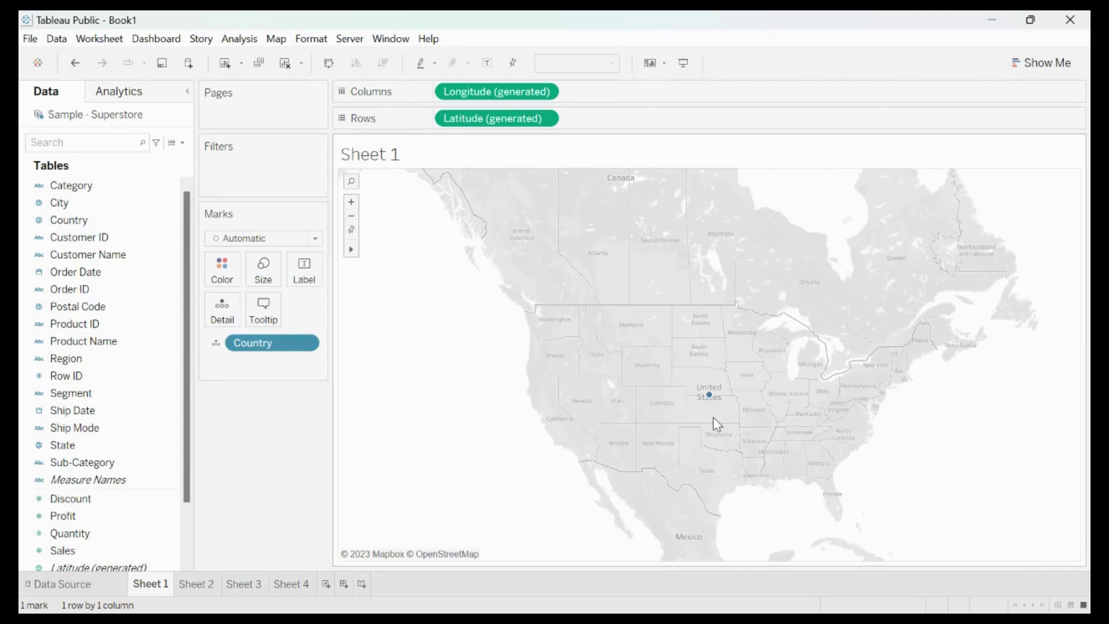
{"action": "left_click_drag", "start_coordinate": [55, 445], "coordinate": [639, 369]}
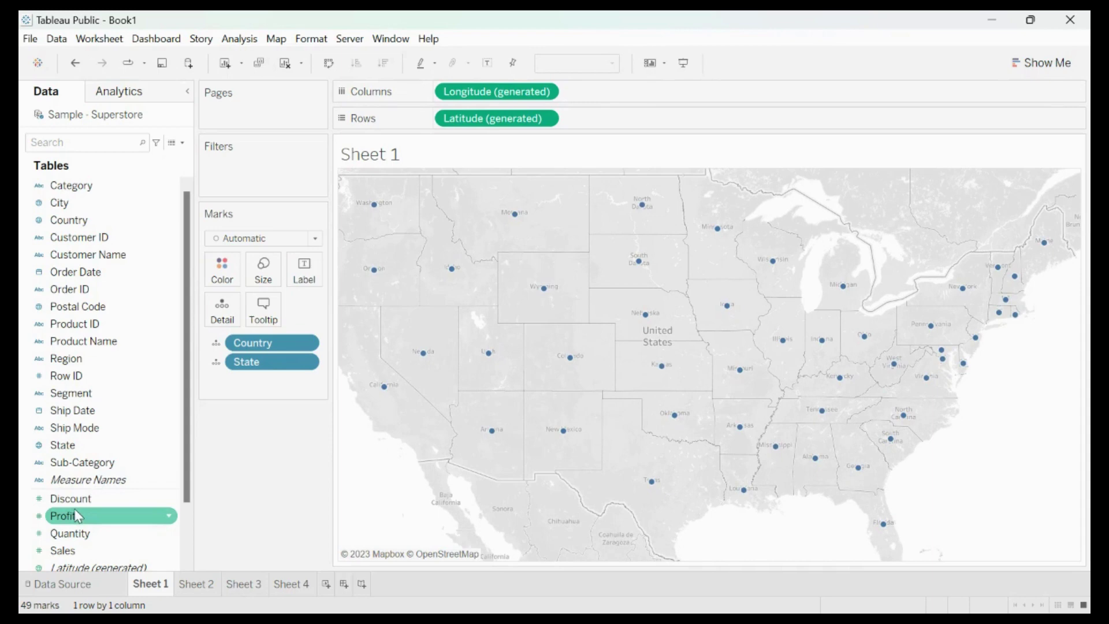
Step: Color the map's states by Profit and label each one with its State name
{"action": "left_click_drag", "start_coordinate": [74, 521], "coordinate": [223, 279]}
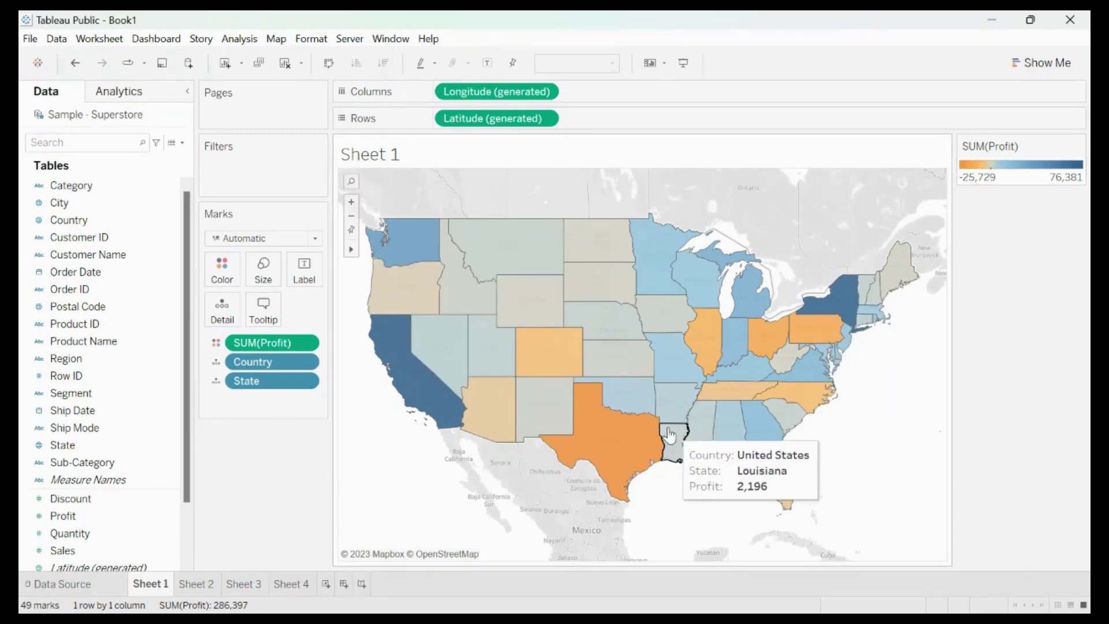
{"action": "mouse_move", "coordinate": [590, 443]}
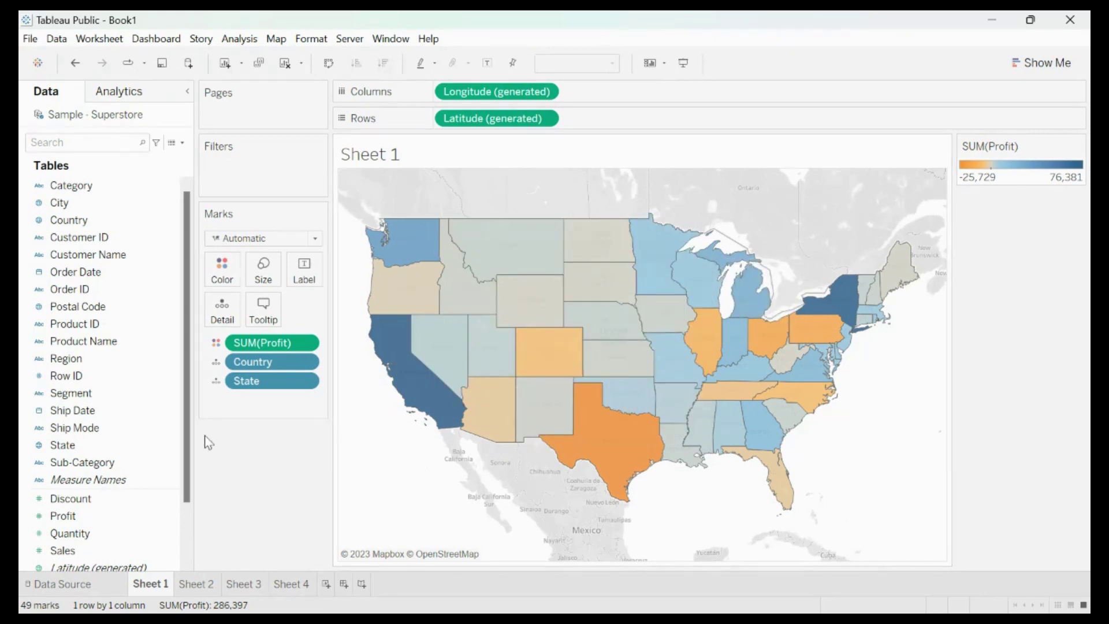
{"action": "left_click_drag", "start_coordinate": [80, 450], "coordinate": [308, 276]}
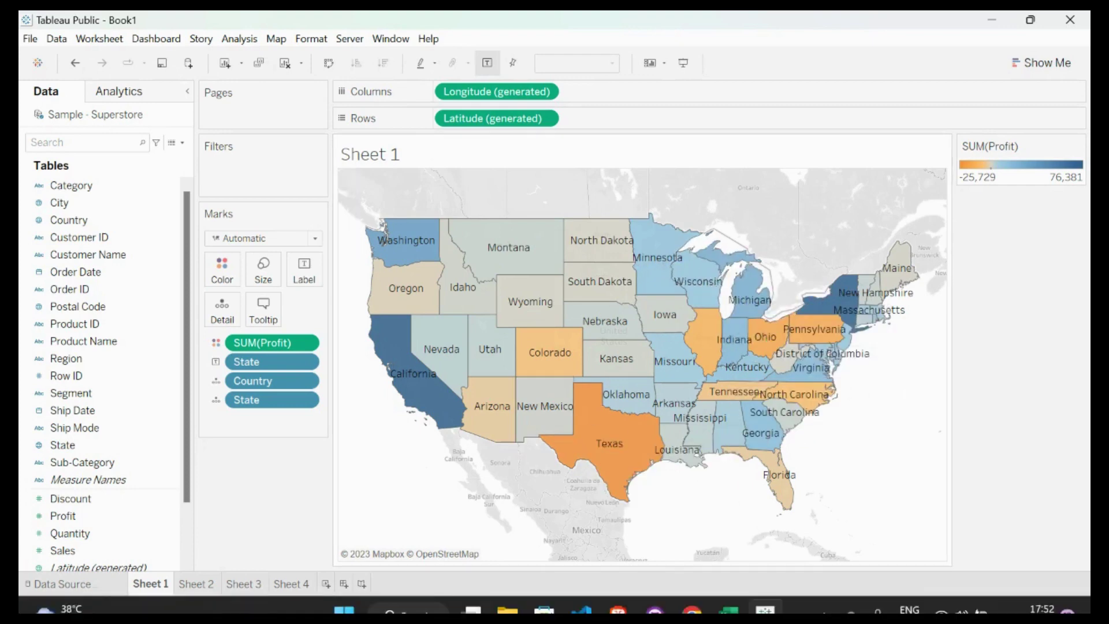
Step: Rename Sheet 1 as heatmap and open Sheet 2
{"action": "double_click", "coordinate": [157, 586]}
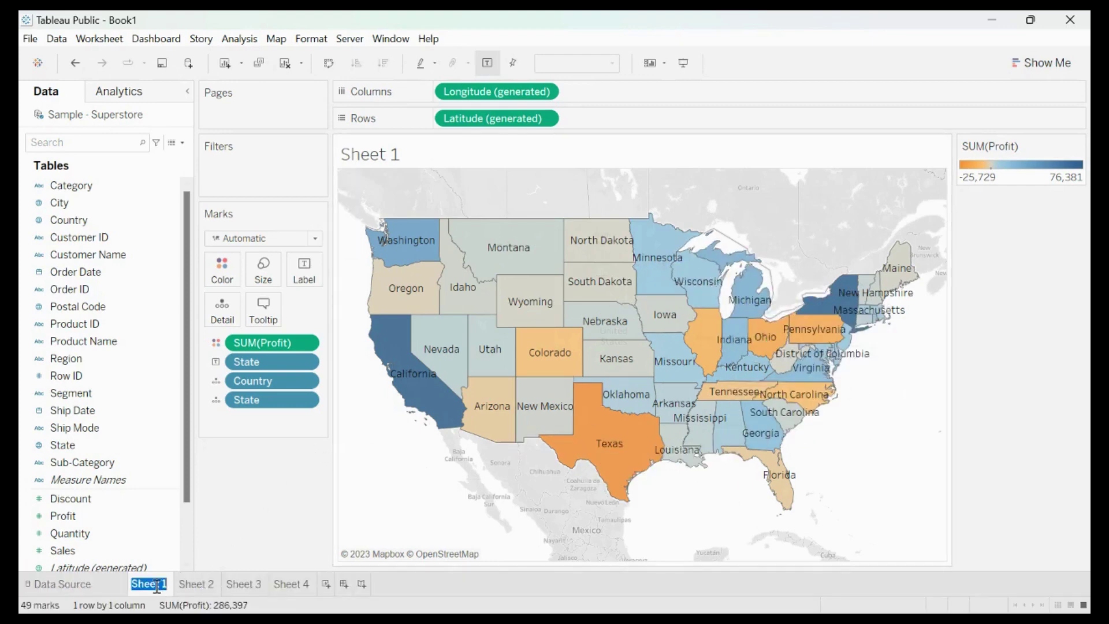
{"action": "type", "text": "heatmap"}
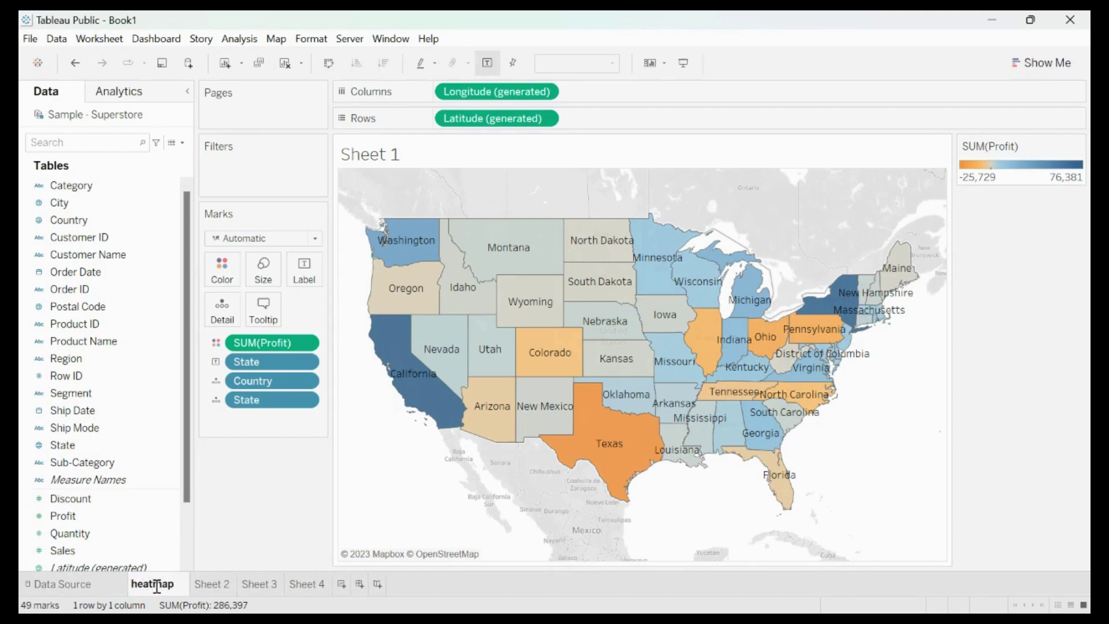
{"action": "left_click", "coordinate": [218, 583]}
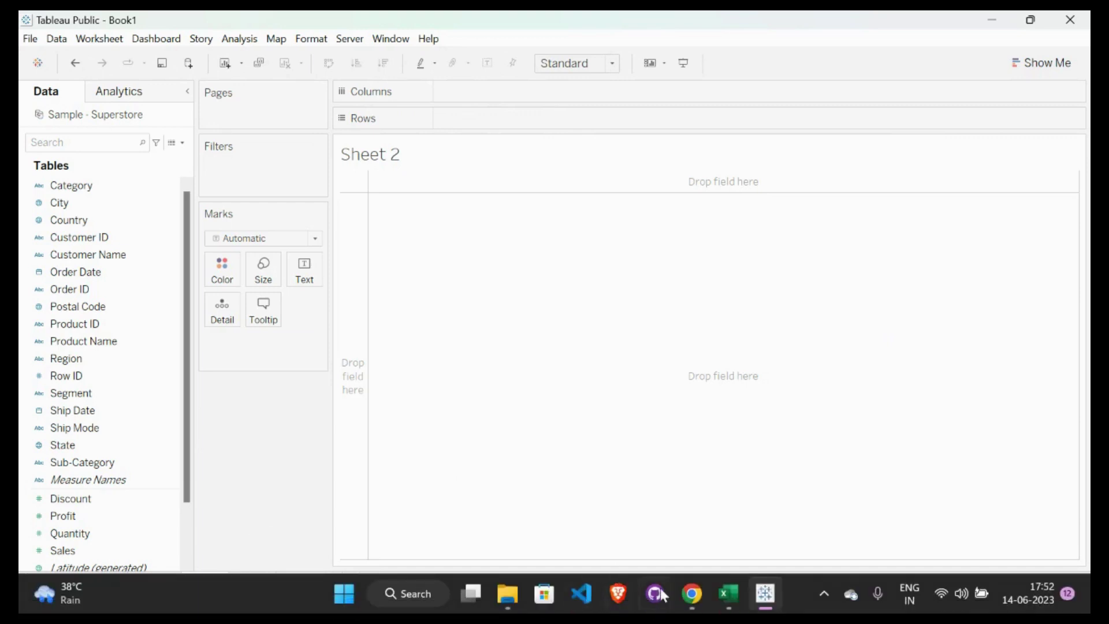
Step: Switch to the browser to review the profit bar chart in My First Dashboard and return to Tableau Public
{"action": "mouse_move", "coordinate": [696, 597]}
{"action": "left_click", "coordinate": [608, 527]}
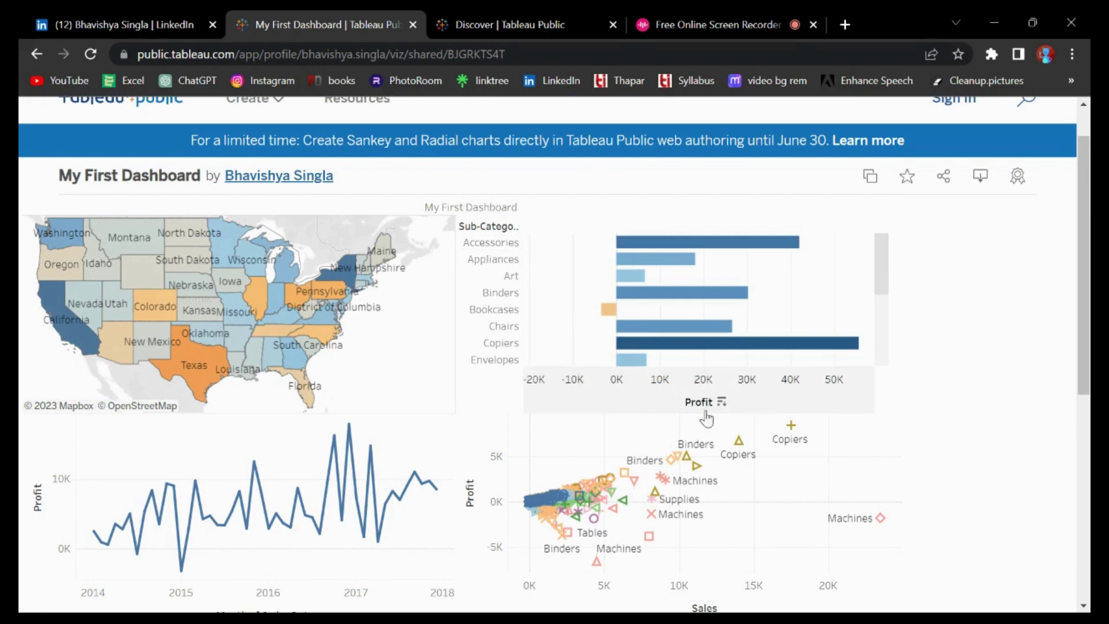
{"action": "left_click", "coordinate": [997, 17]}
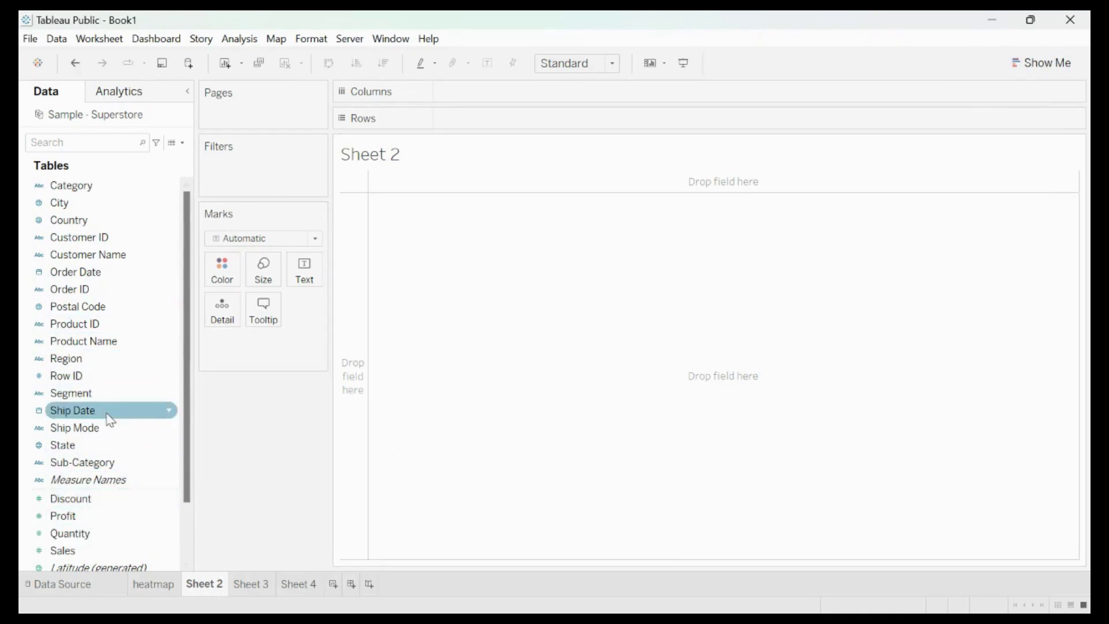
Step: Build a horizontal bar chart in Sheet 2 with the sum of Profit as columns and Sub-Category as rows
{"action": "left_click_drag", "start_coordinate": [86, 462], "coordinate": [497, 96]}
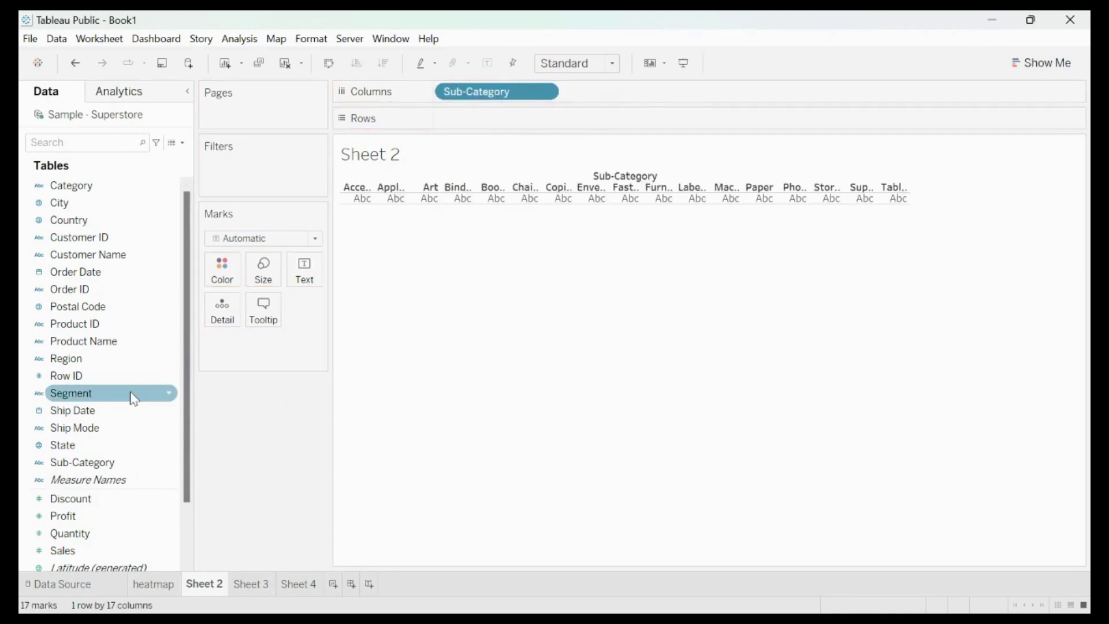
{"action": "left_click_drag", "start_coordinate": [67, 527], "coordinate": [514, 134]}
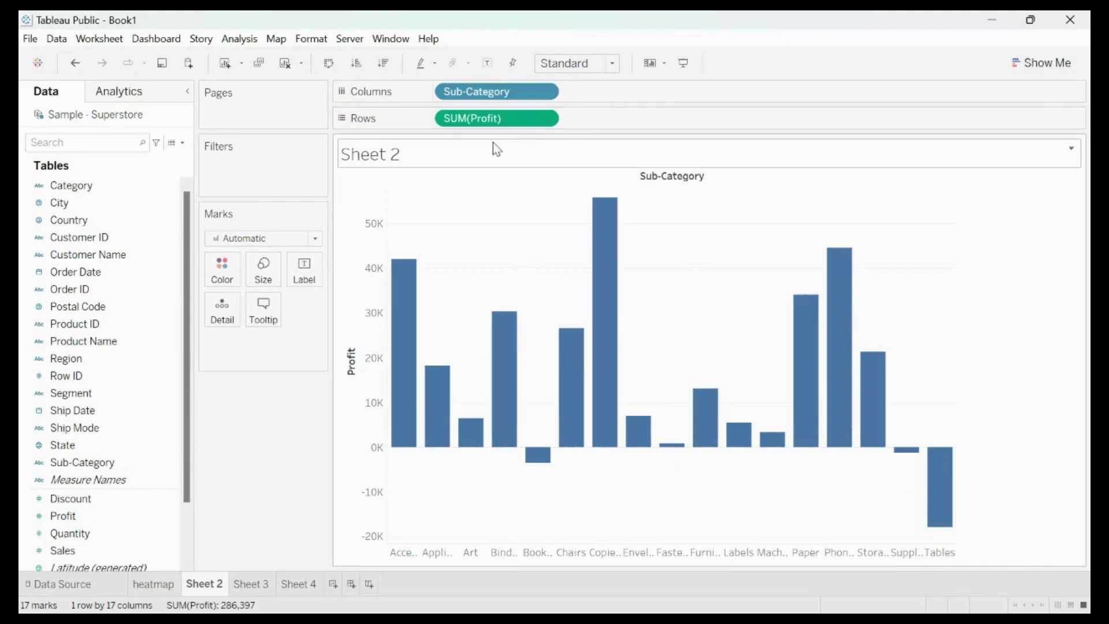
{"action": "left_click_drag", "start_coordinate": [470, 118], "coordinate": [621, 95]}
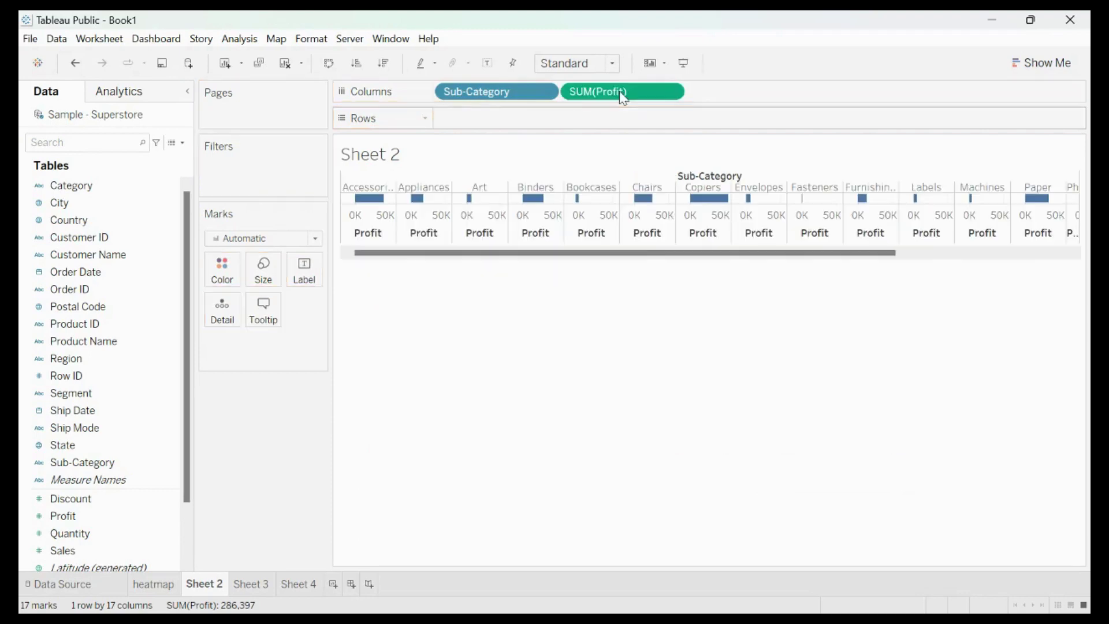
{"action": "left_click_drag", "start_coordinate": [510, 91], "coordinate": [505, 117]}
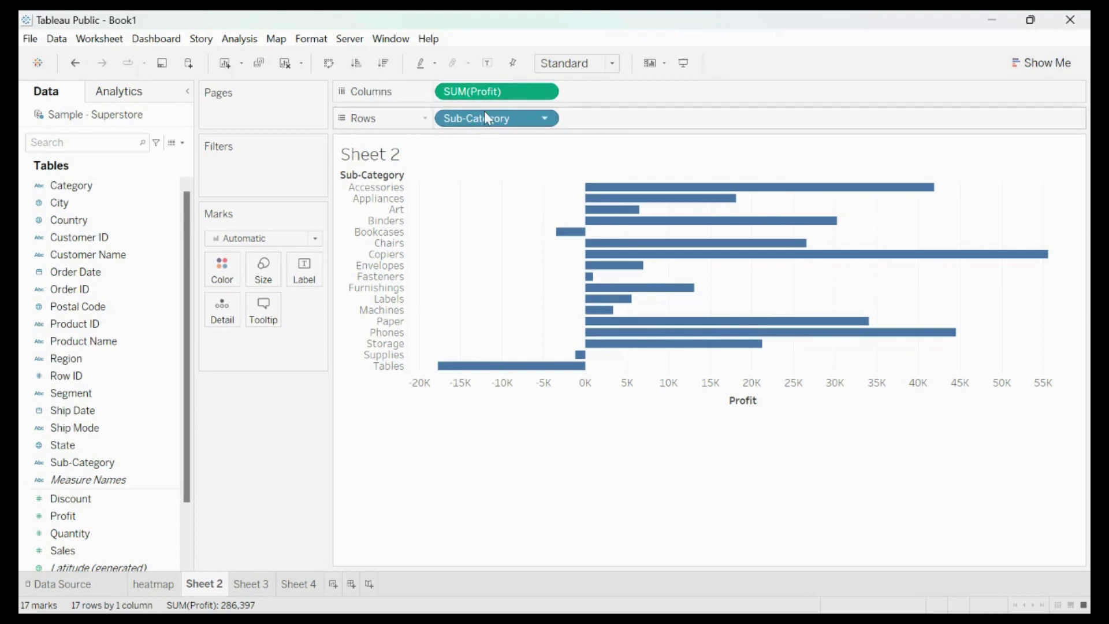
Step: Swap Profit and Sub-Category between columns and rows to try vertical bars, and restore the horizontal layout
{"action": "left_click_drag", "start_coordinate": [487, 123], "coordinate": [543, 118]}
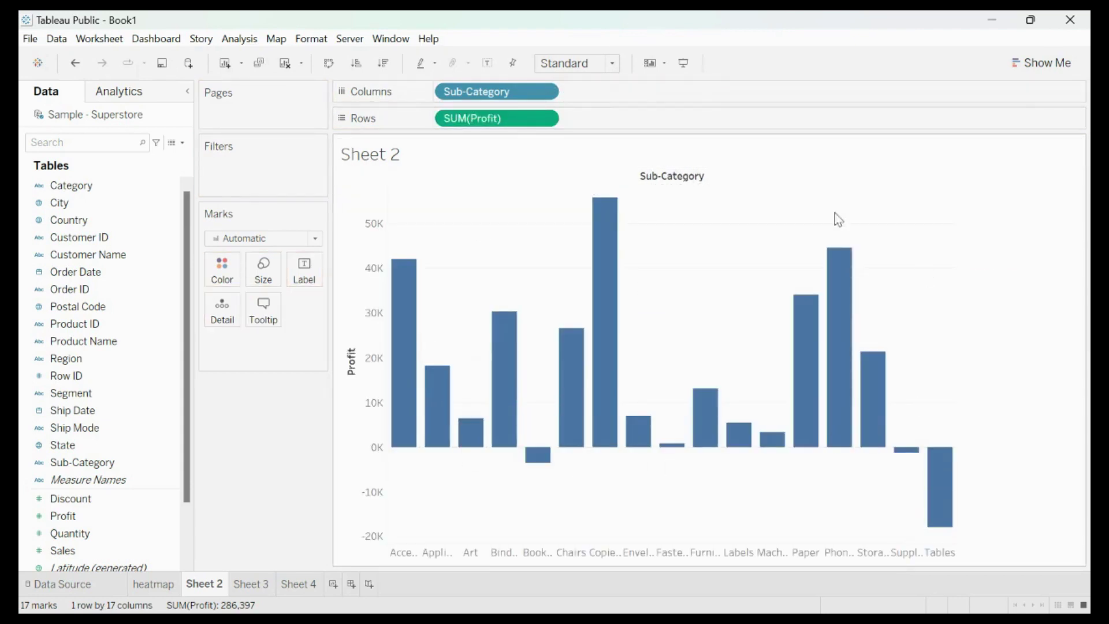
{"action": "left_click_drag", "start_coordinate": [487, 123], "coordinate": [621, 100]}
{"action": "left_click_drag", "start_coordinate": [501, 89], "coordinate": [502, 118]}
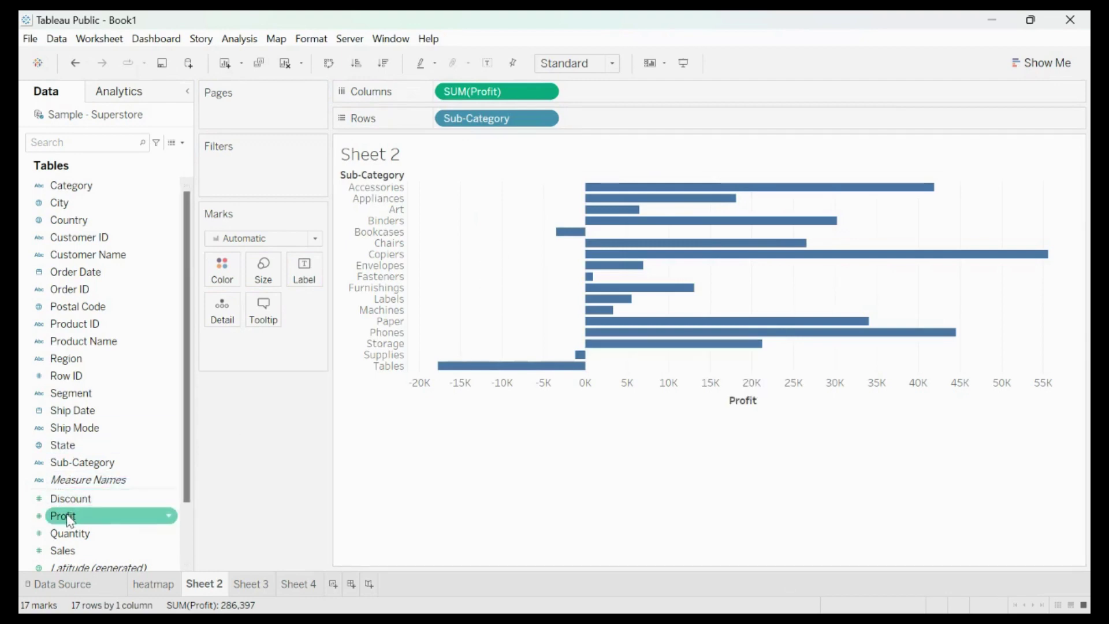
Step: Color the sub-category bars by the sum of Profit and check the Tables bar's tooltip
{"action": "left_click_drag", "start_coordinate": [70, 521], "coordinate": [222, 266]}
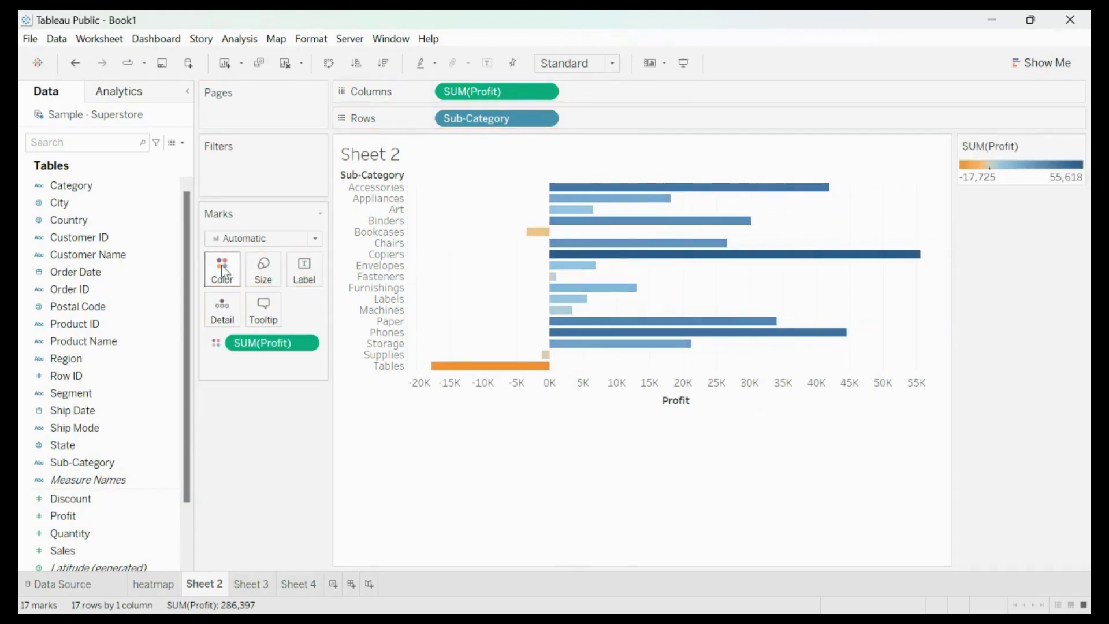
{"action": "mouse_move", "coordinate": [501, 370]}
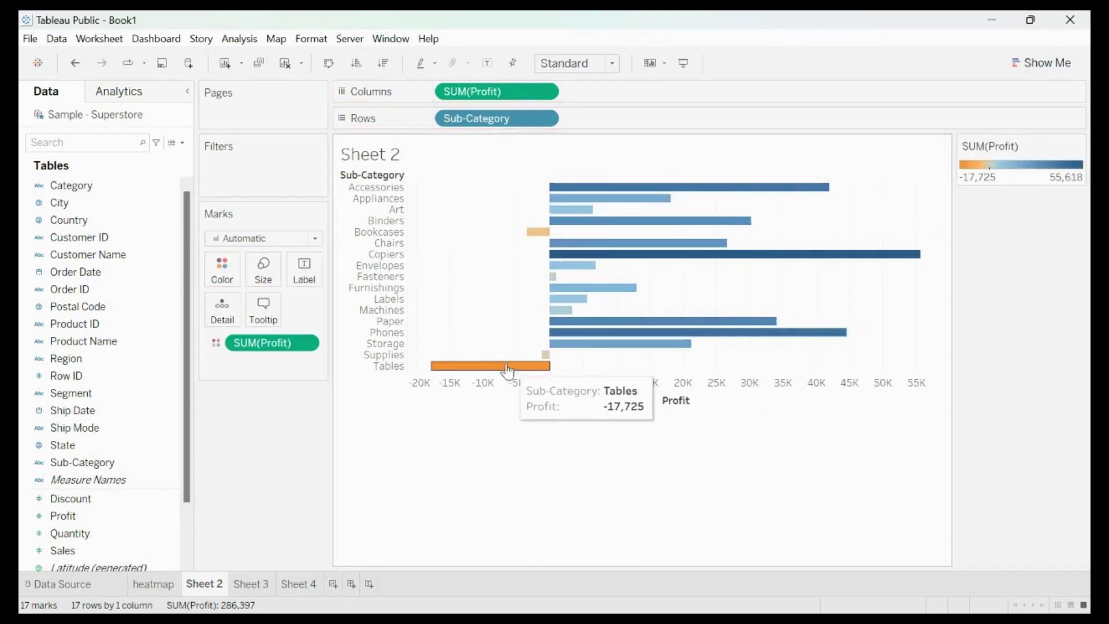
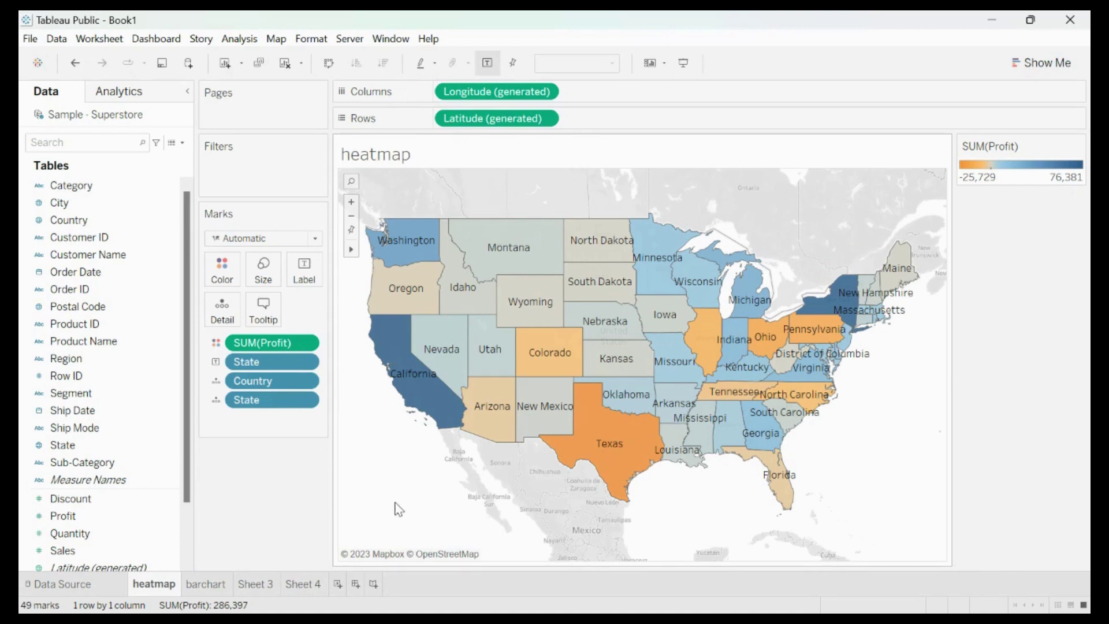
Step: Switch to the browser to review the map's tooltip in My First Dashboard and return to Tableau Public
{"action": "mouse_move", "coordinate": [543, 364]}
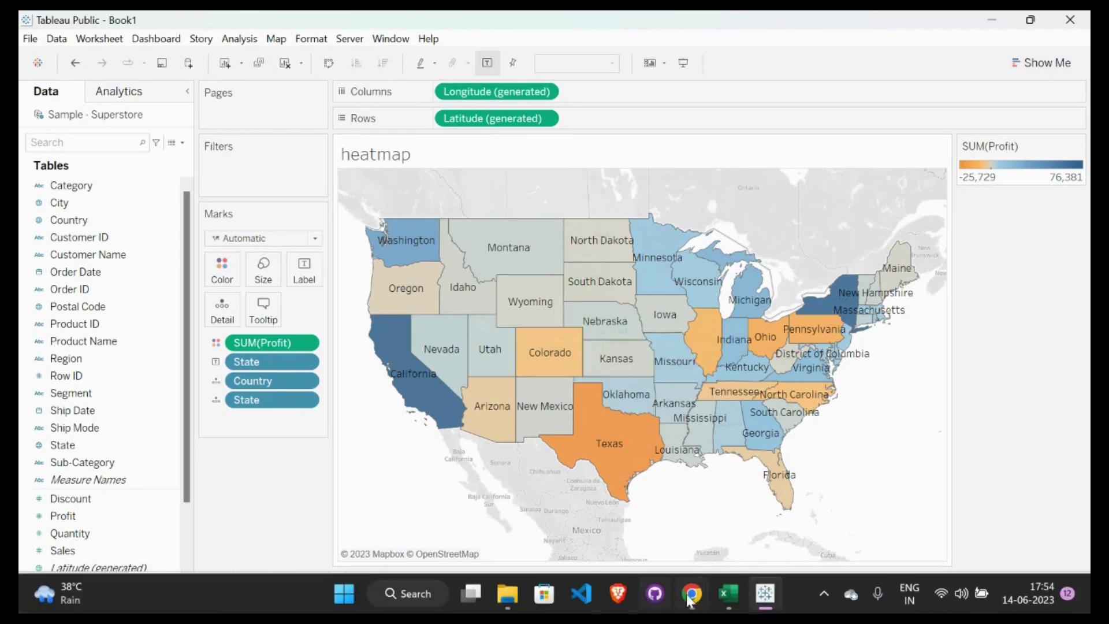
{"action": "mouse_move", "coordinate": [691, 593]}
{"action": "left_click", "coordinate": [628, 502]}
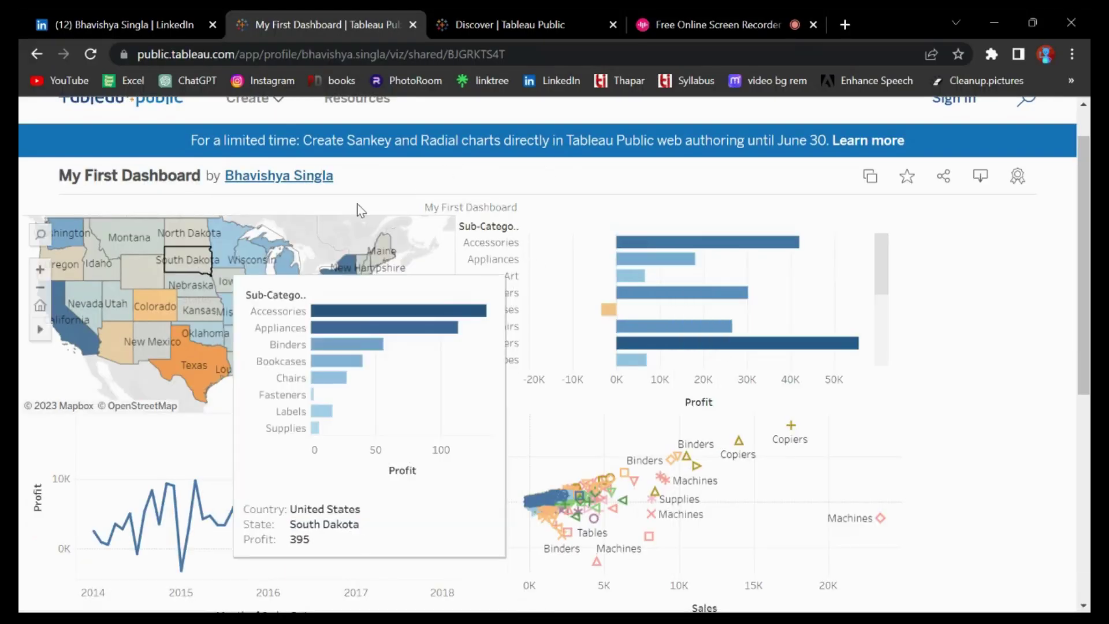
{"action": "left_click", "coordinate": [985, 23]}
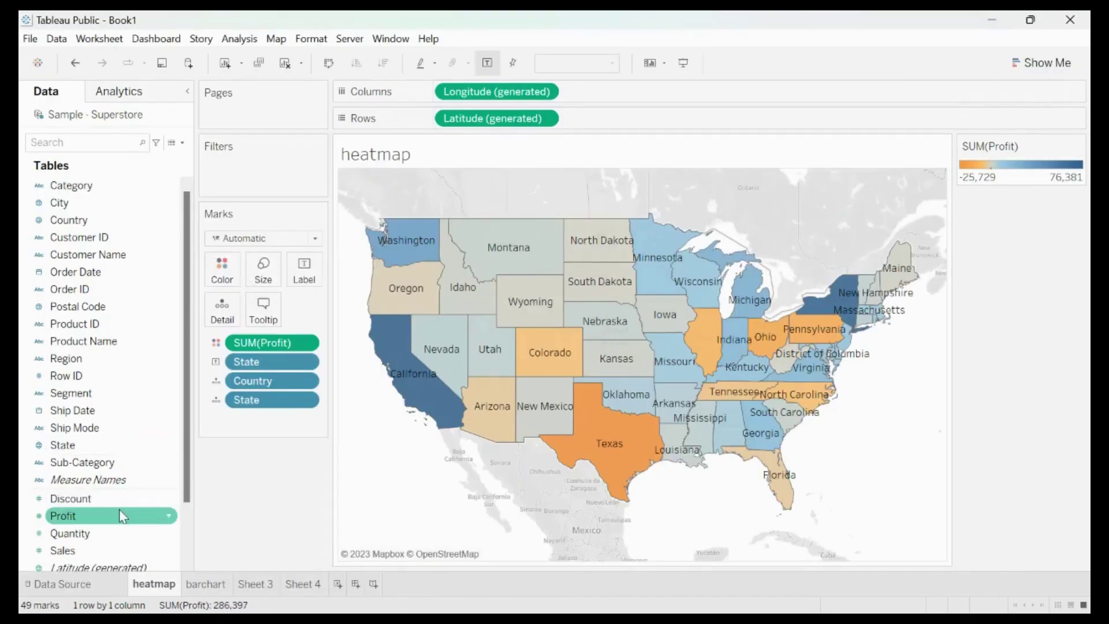
Step: Open the heatmap's tooltip for editing and add a blank line above the Country line
{"action": "mouse_move", "coordinate": [502, 349]}
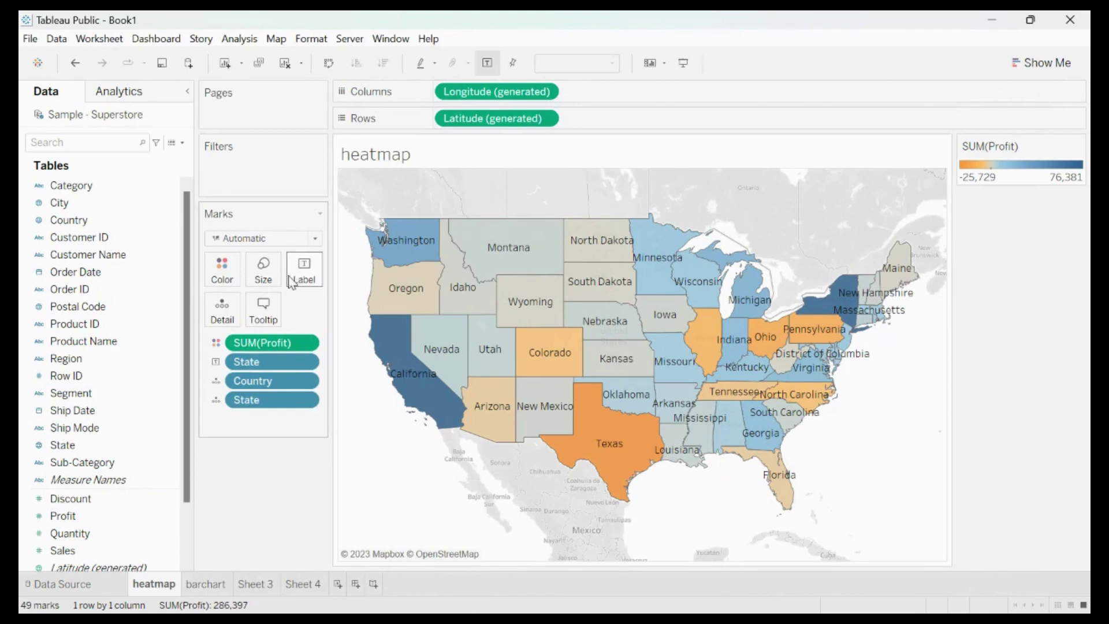
{"action": "left_click", "coordinate": [263, 312]}
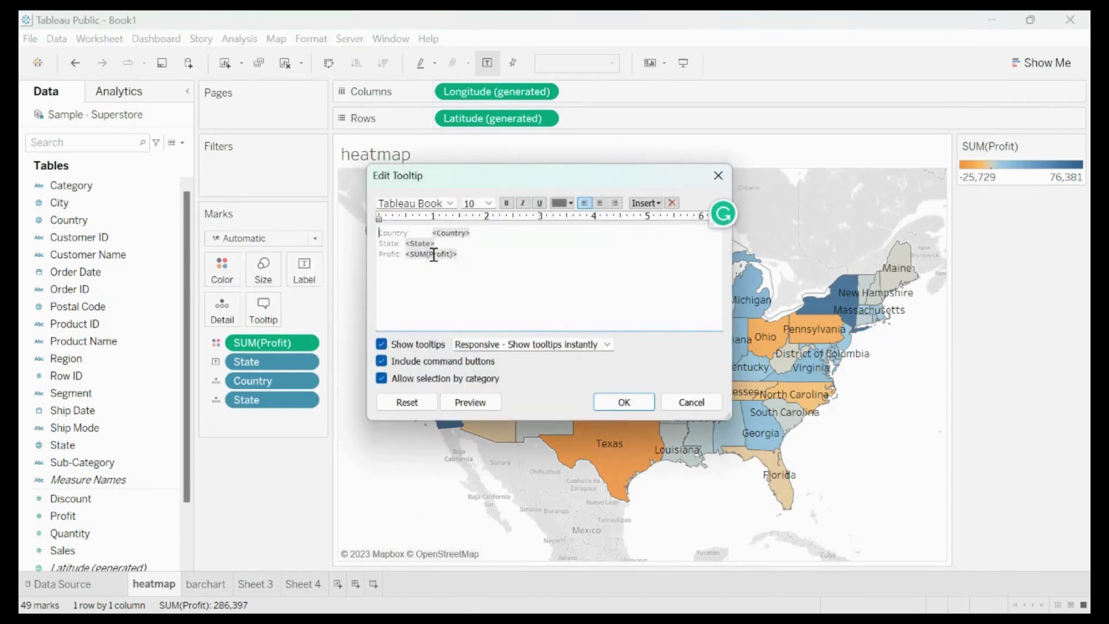
{"action": "left_click_drag", "start_coordinate": [458, 255], "coordinate": [386, 232]}
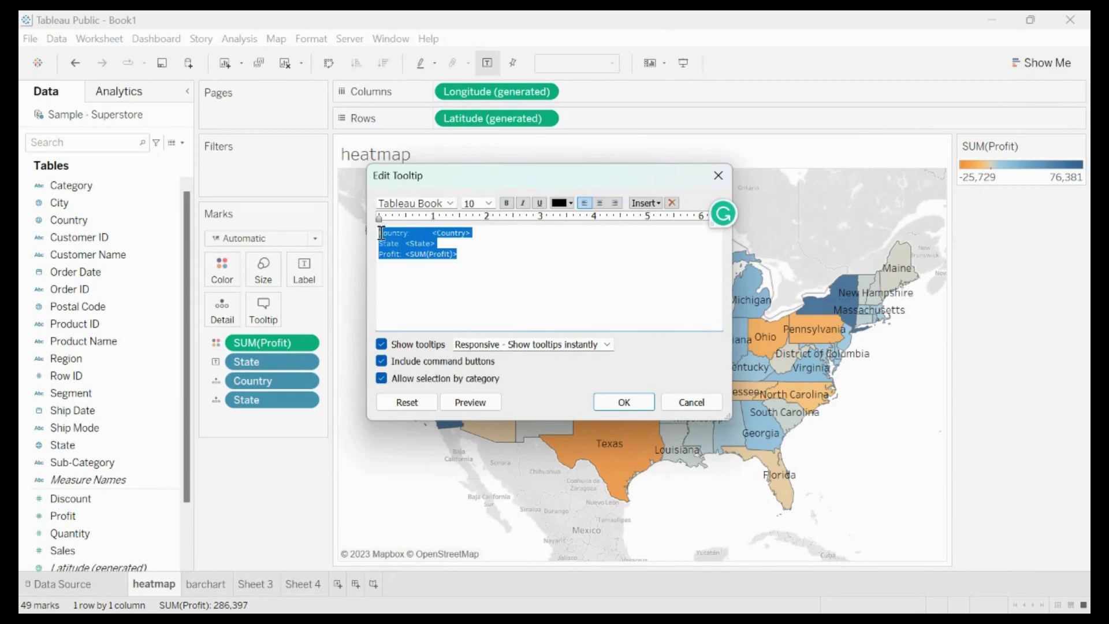
{"action": "left_click", "coordinate": [380, 232]}
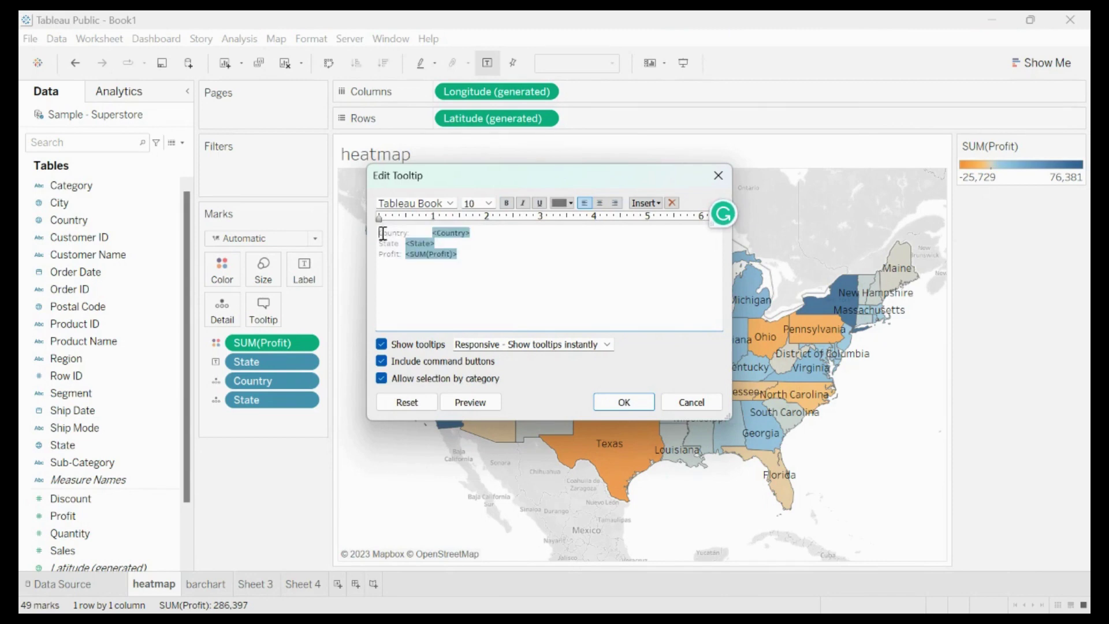
{"action": "left_click", "coordinate": [394, 238]}
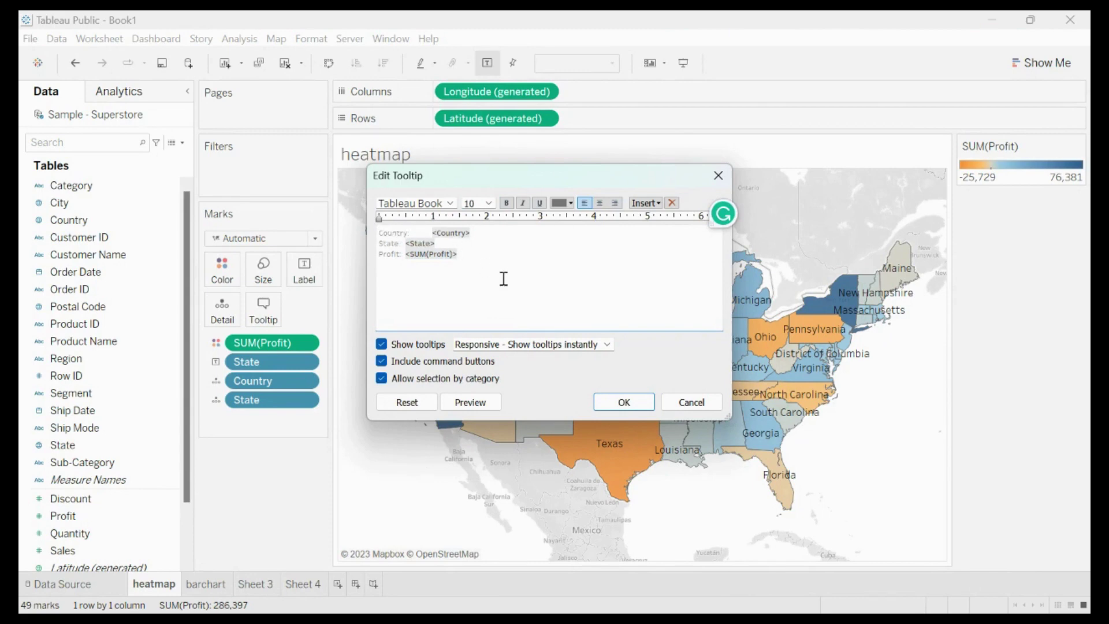
{"action": "key", "text": "Return"}
{"action": "left_click", "coordinate": [384, 232]}
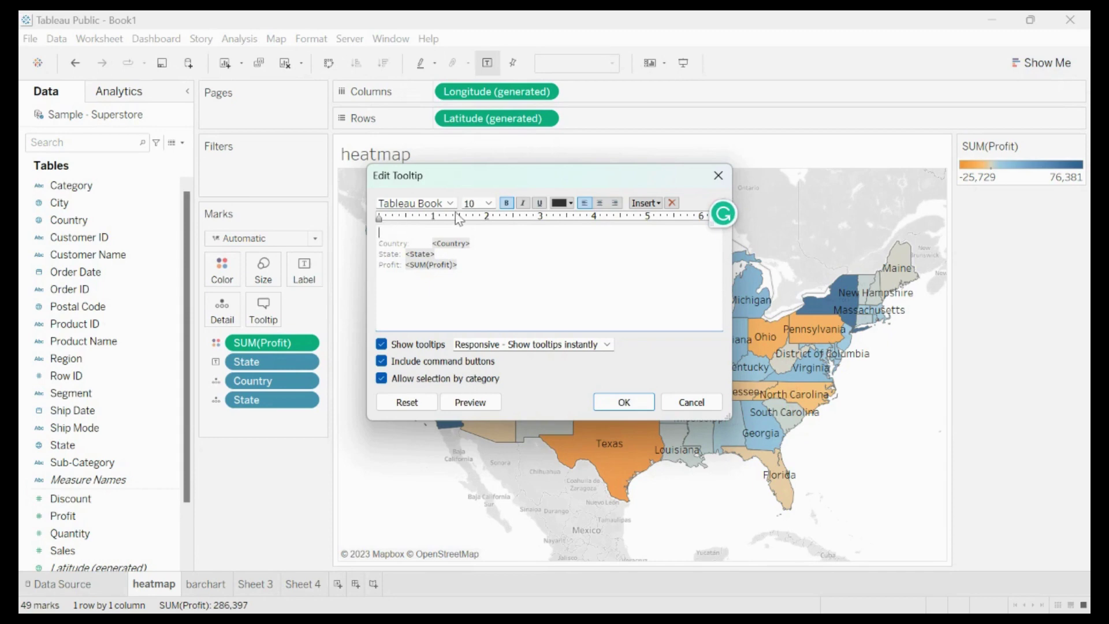
Step: Switch to the browser to examine the chart embedded in the dashboard map's state tooltip and return to the tooltip editor in Tableau Public
{"action": "mouse_move", "coordinate": [711, 598]}
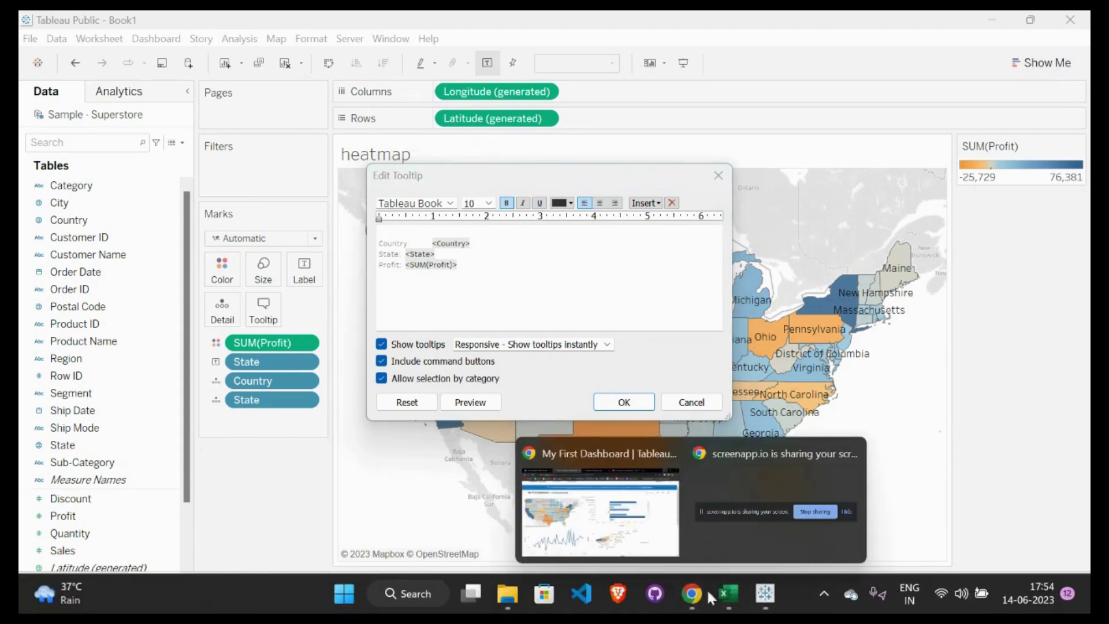
{"action": "left_click", "coordinate": [587, 511]}
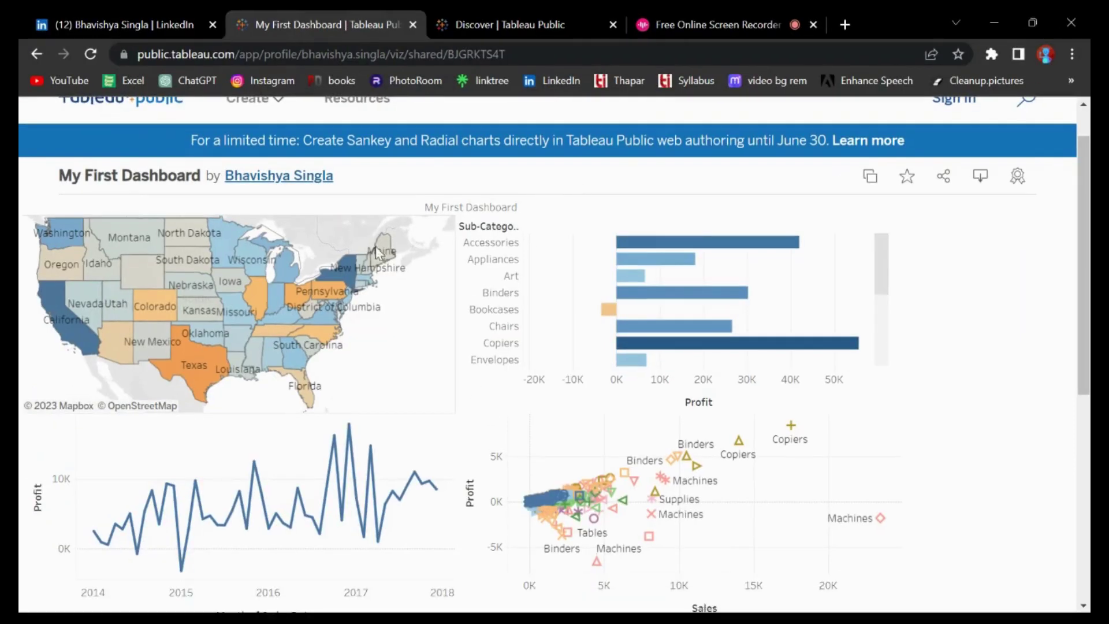
{"action": "mouse_move", "coordinate": [225, 283]}
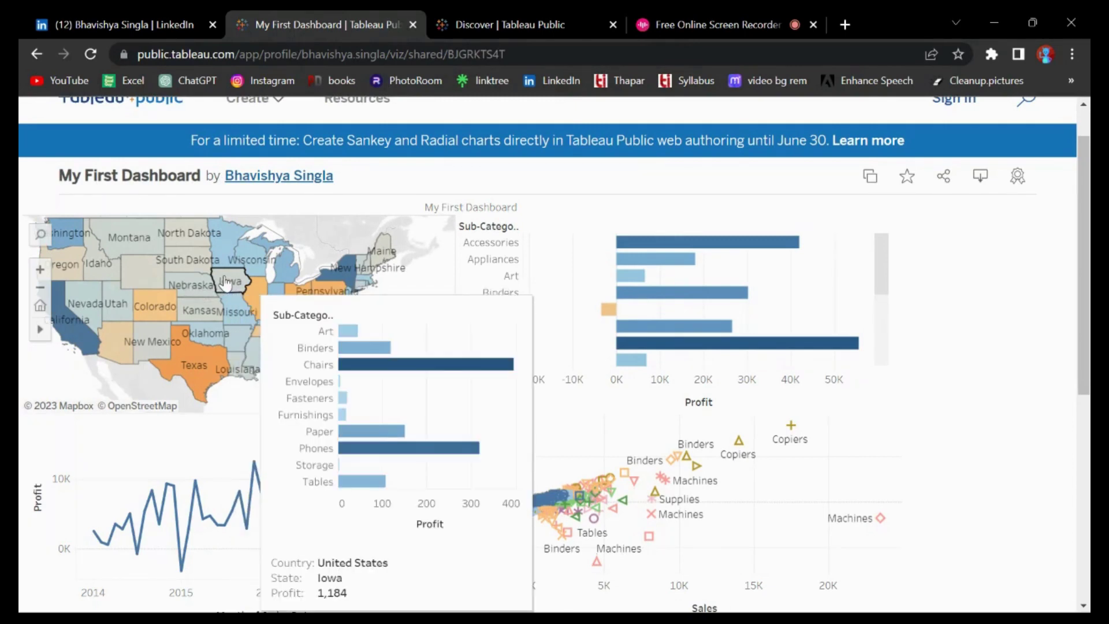
{"action": "mouse_move", "coordinate": [730, 604]}
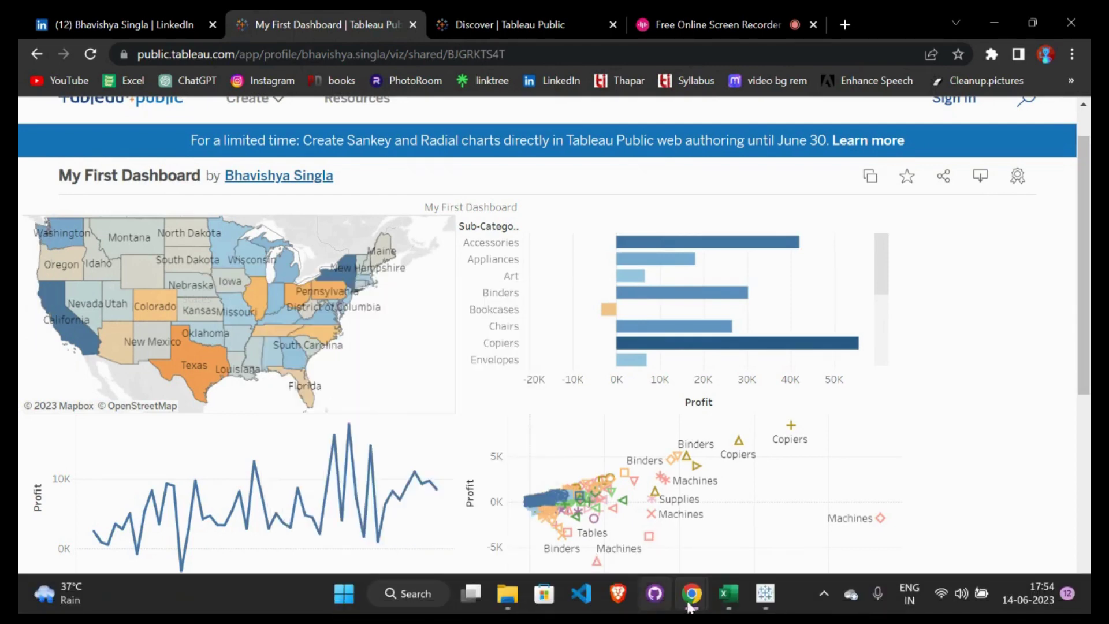
{"action": "mouse_move", "coordinate": [765, 595]}
{"action": "left_click", "coordinate": [780, 539]}
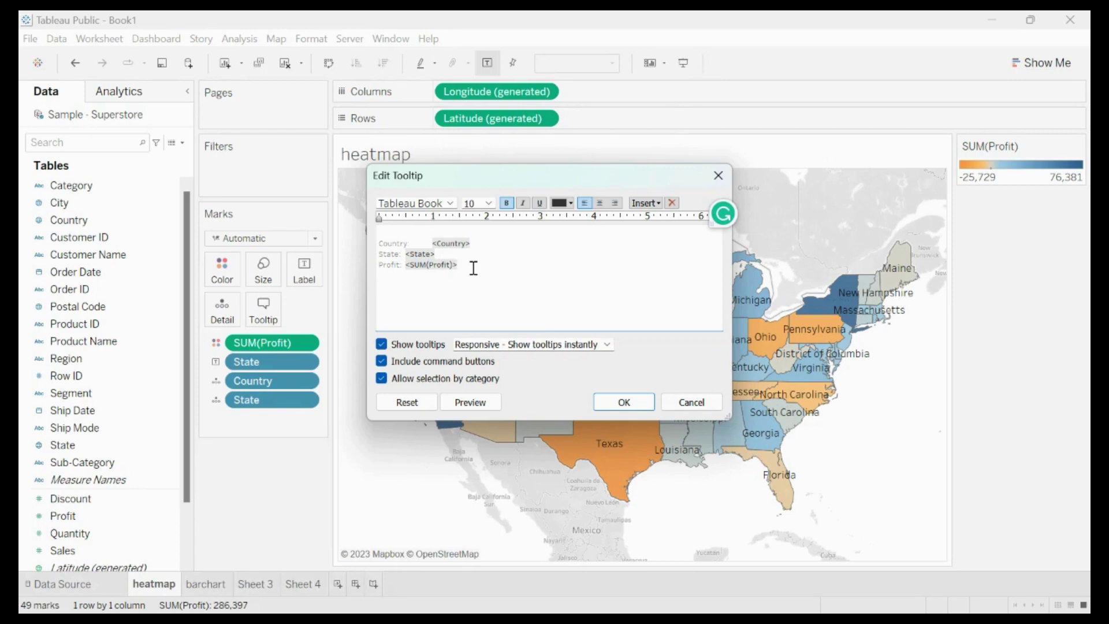
{"action": "left_click", "coordinate": [389, 279]}
{"action": "type", "text": "bar"}
{"action": "key", "text": "BackSpace"}
{"action": "key", "text": "BackSpace"}
{"action": "key", "text": "BackSpace"}
{"action": "key", "text": "BackSpace"}
{"action": "key", "text": "BackSpace"}
{"action": "left_click_drag", "start_coordinate": [462, 261], "coordinate": [382, 240]}
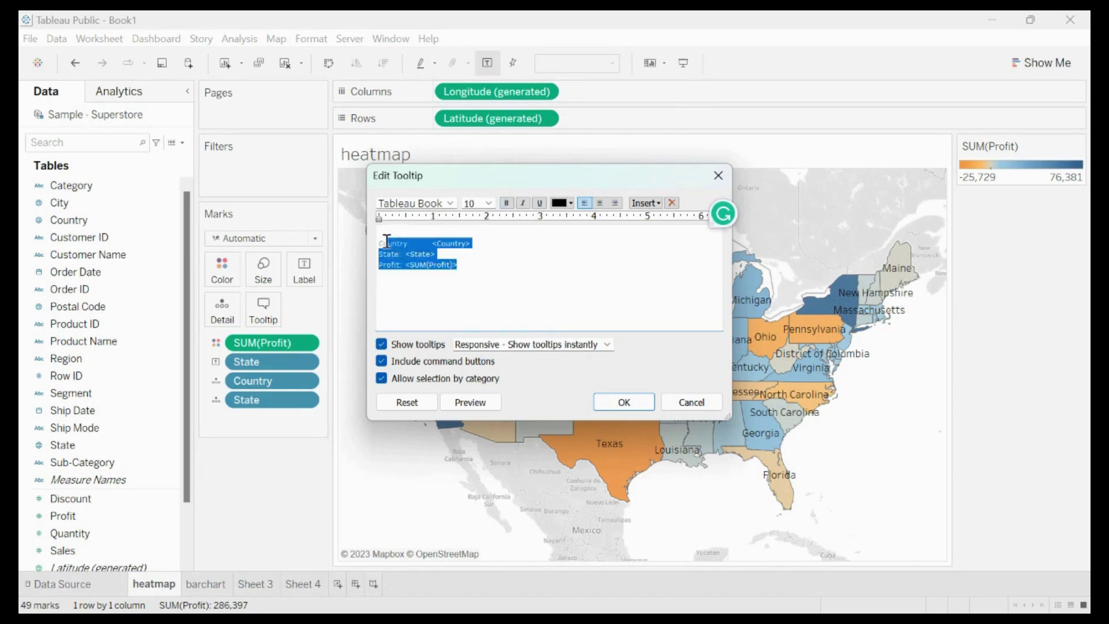
{"action": "left_click", "coordinate": [427, 283]}
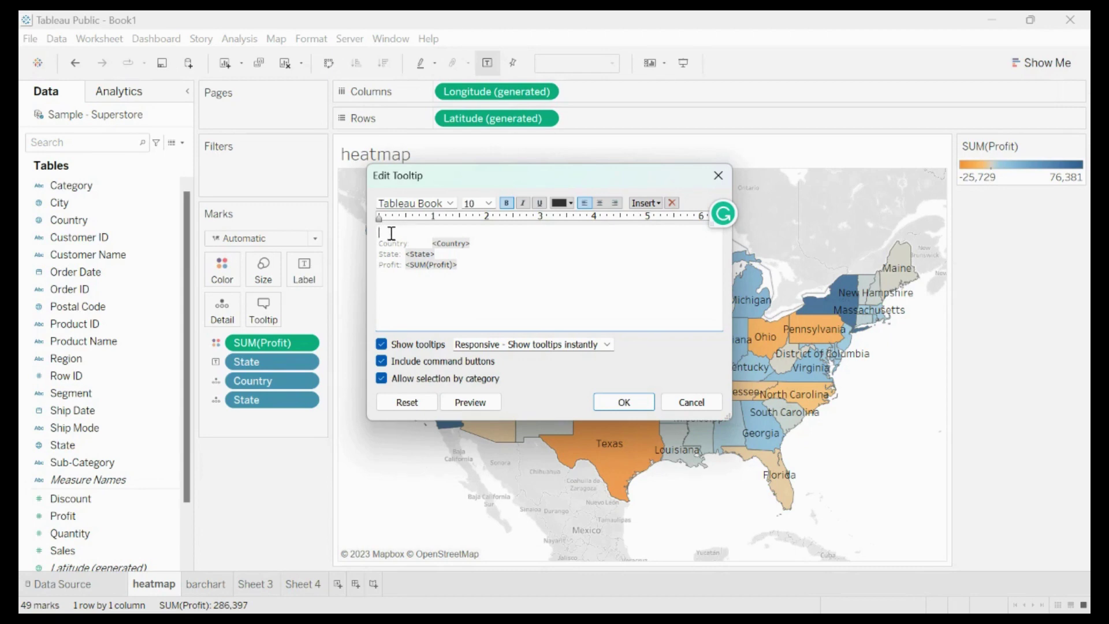
{"action": "key", "text": "Return"}
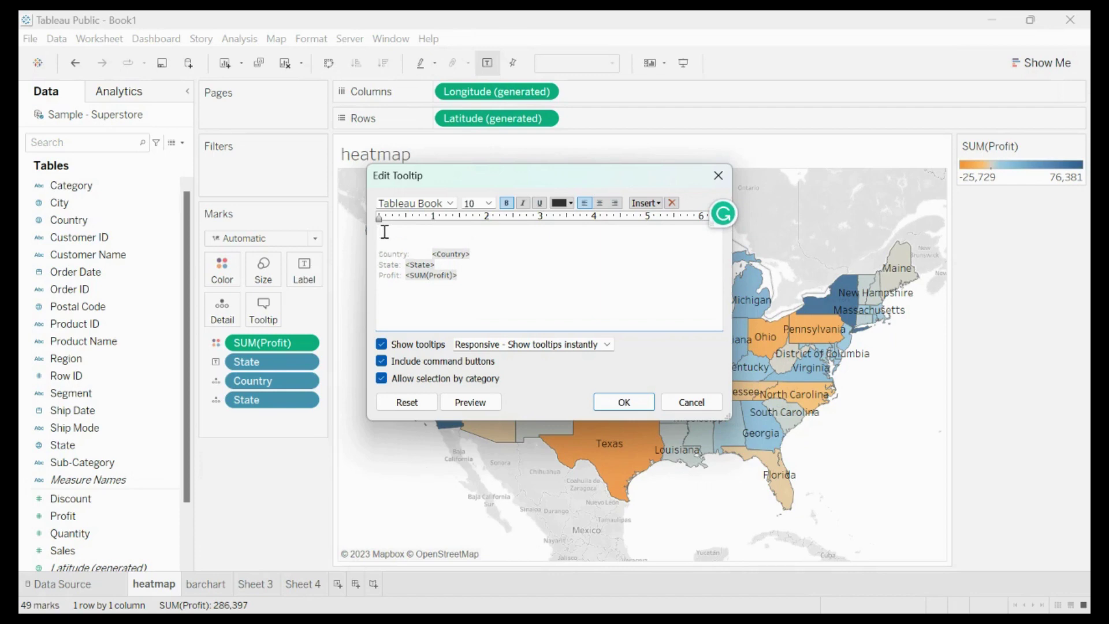
{"action": "key", "text": "BackSpace"}
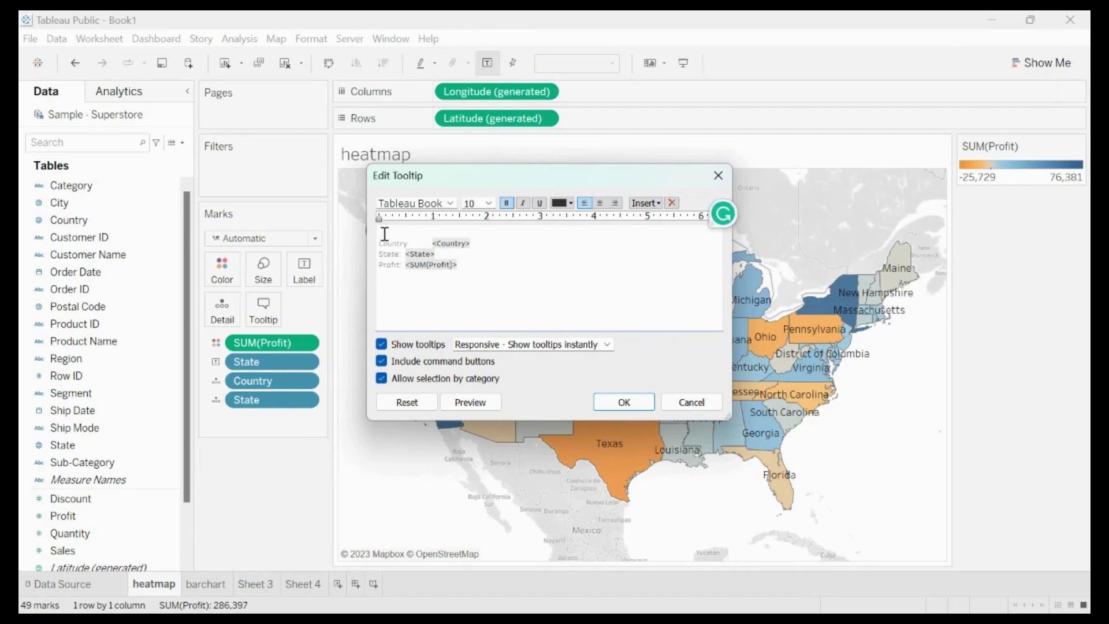
Step: Insert the barchart sheet above the Country line in the heatmap's tooltip, apply it and check the tooltip on several states
{"action": "left_click", "coordinate": [645, 205]}
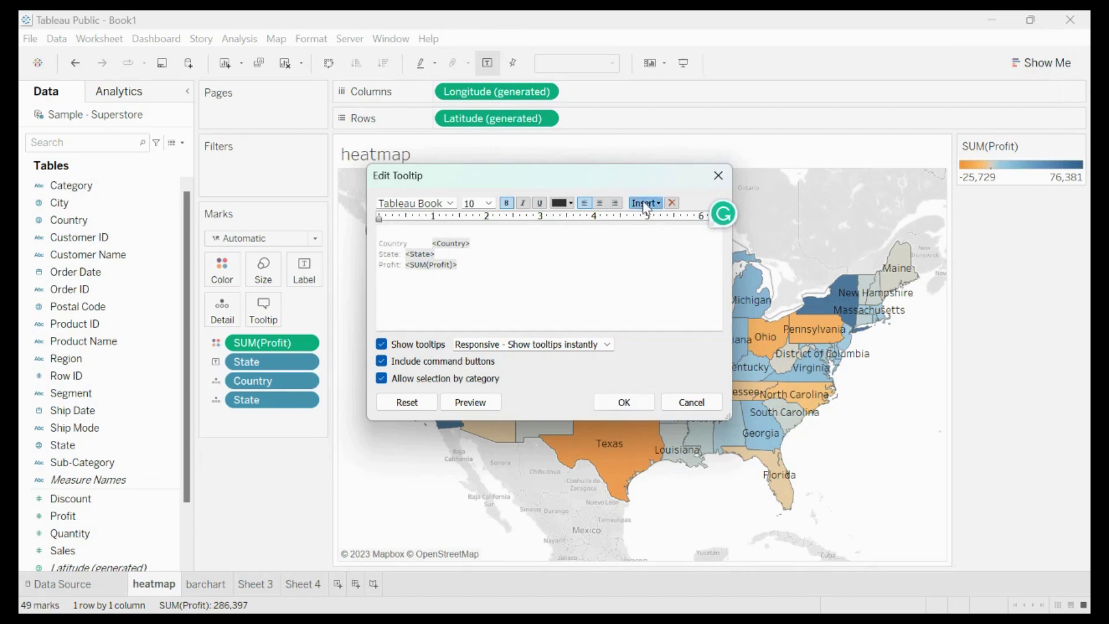
{"action": "mouse_move", "coordinate": [663, 219]}
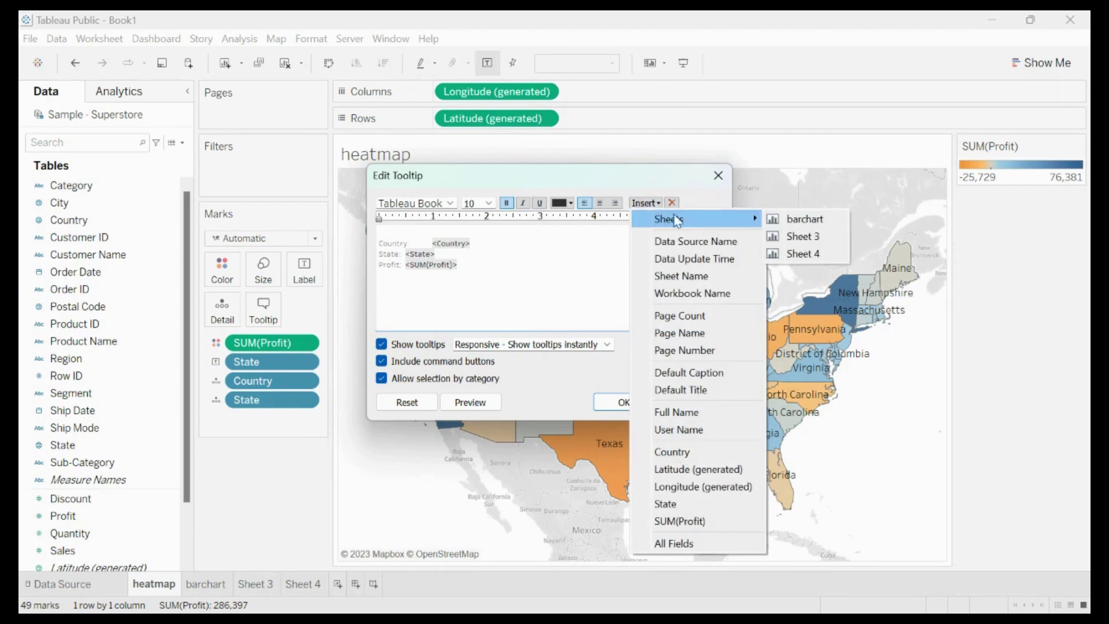
{"action": "left_click", "coordinate": [780, 220]}
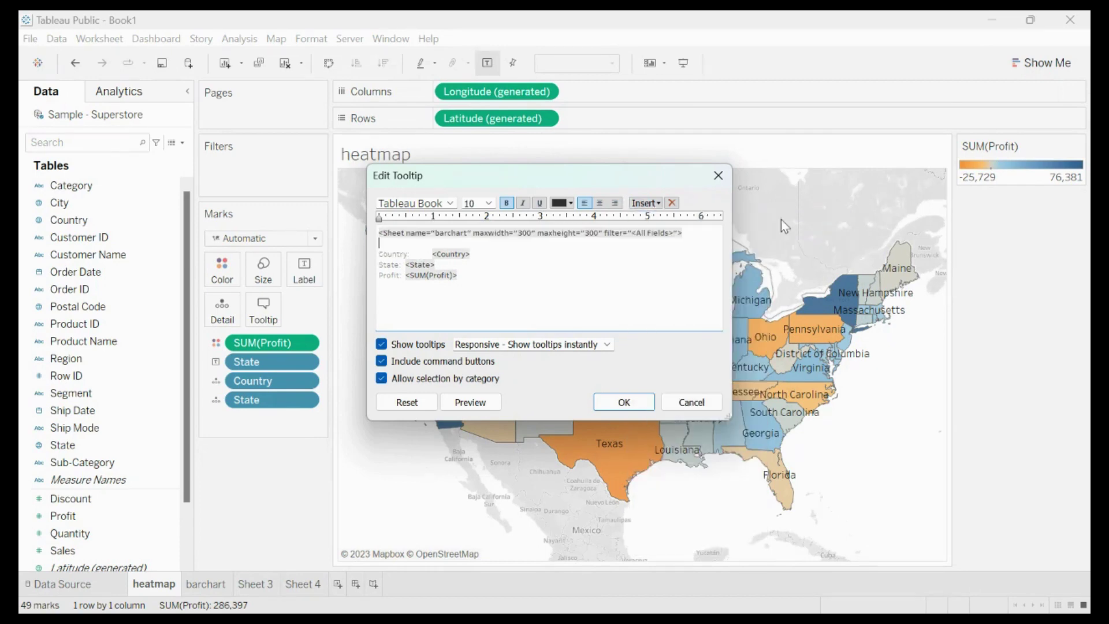
{"action": "left_click", "coordinate": [625, 401]}
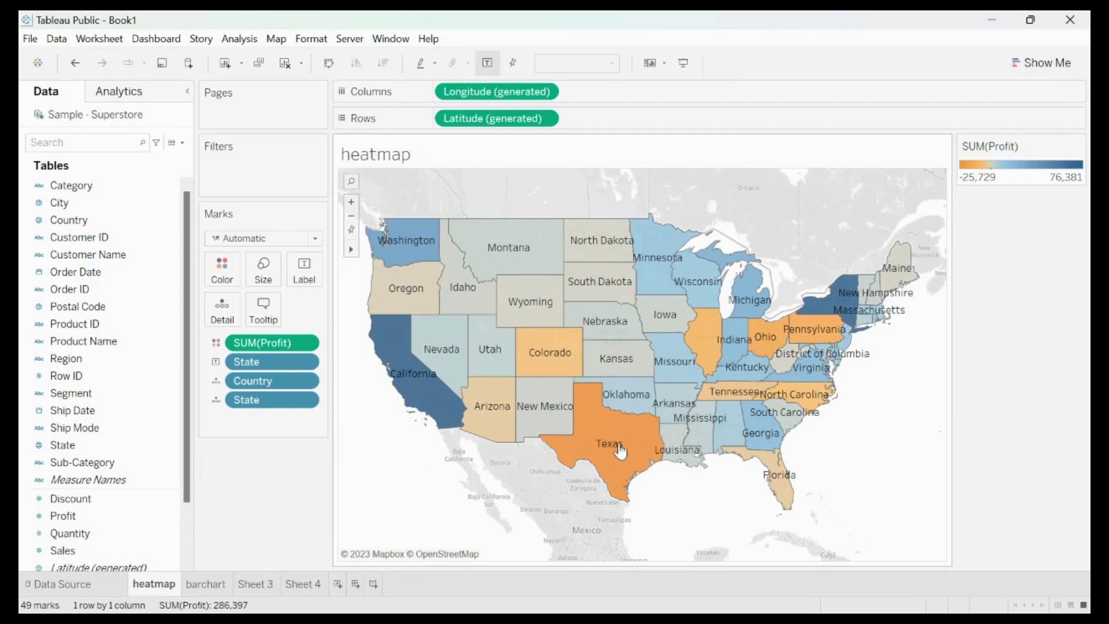
{"action": "mouse_move", "coordinate": [579, 326]}
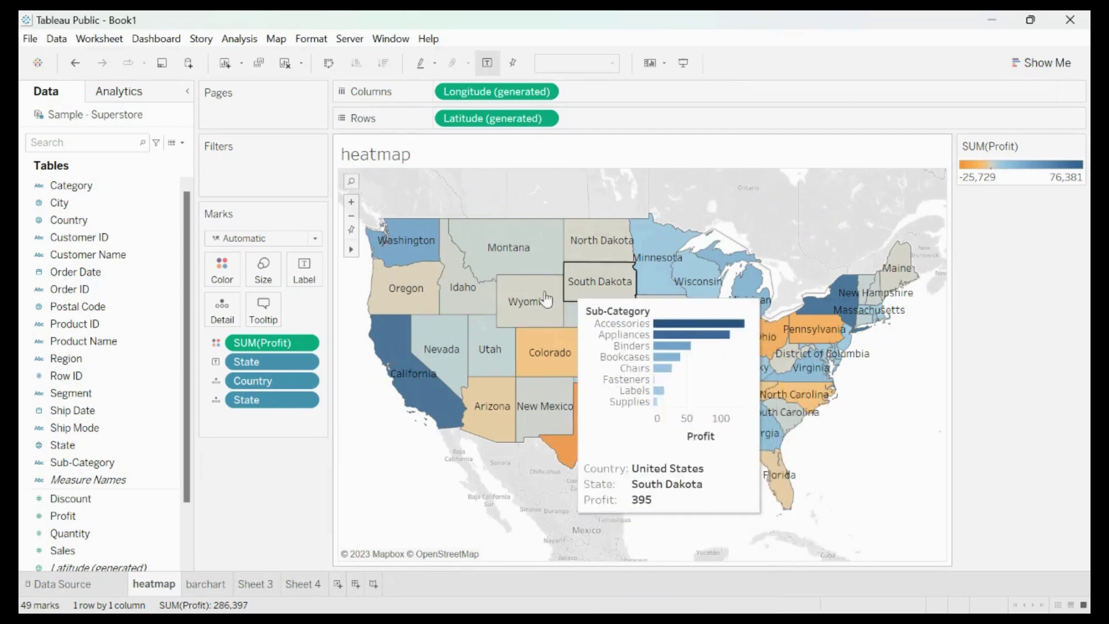
{"action": "mouse_move", "coordinate": [584, 298]}
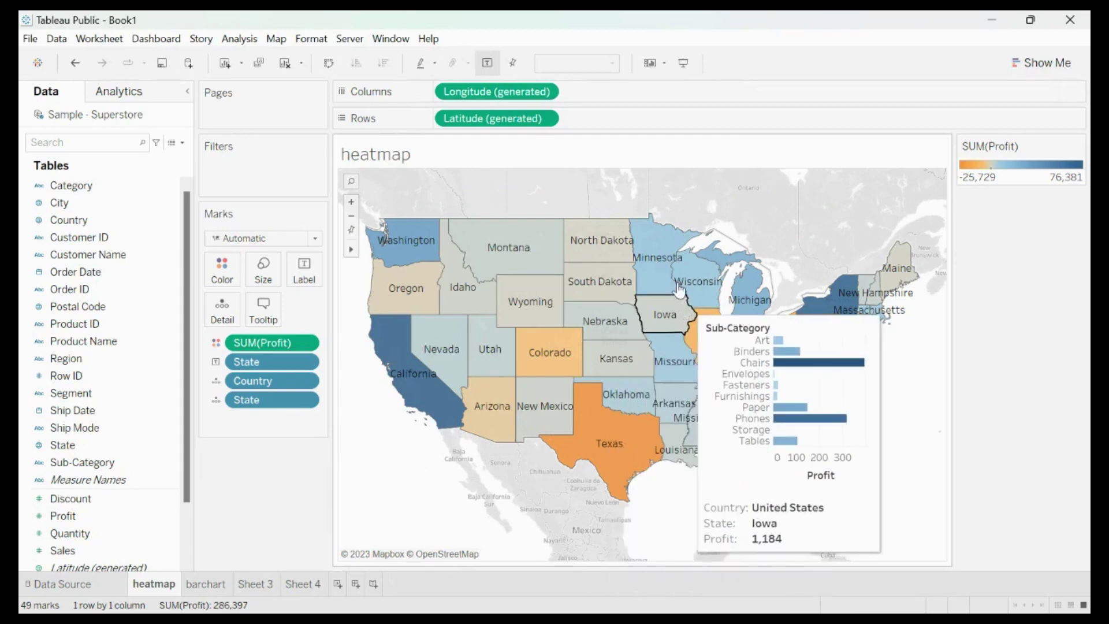
{"action": "mouse_move", "coordinate": [668, 270]}
{"action": "mouse_move", "coordinate": [510, 244]}
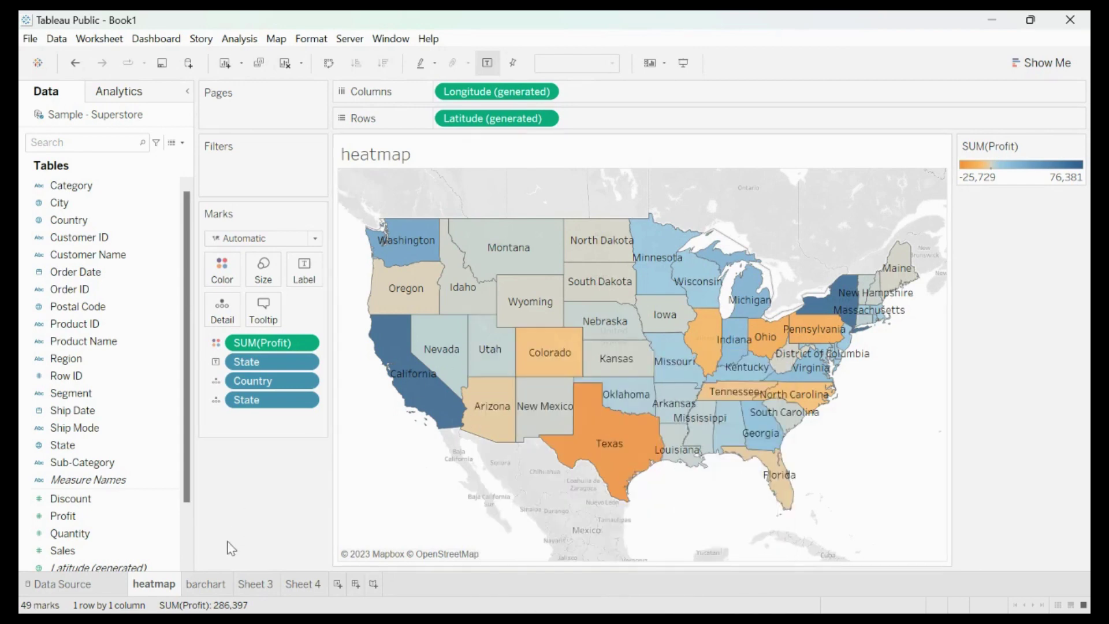
Step: Open Sheet 3, then switch to the browser to review My First Dashboard's monthly Profit line chart and return to Tableau Public
{"action": "left_click", "coordinate": [218, 584]}
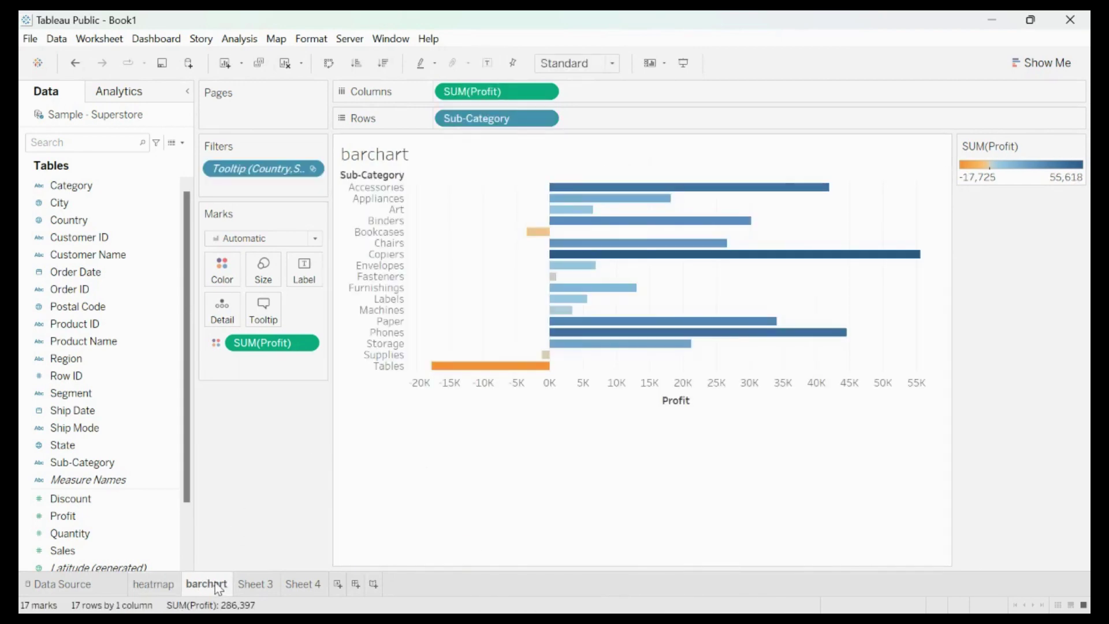
{"action": "left_click", "coordinate": [249, 587]}
{"action": "mouse_move", "coordinate": [701, 574]}
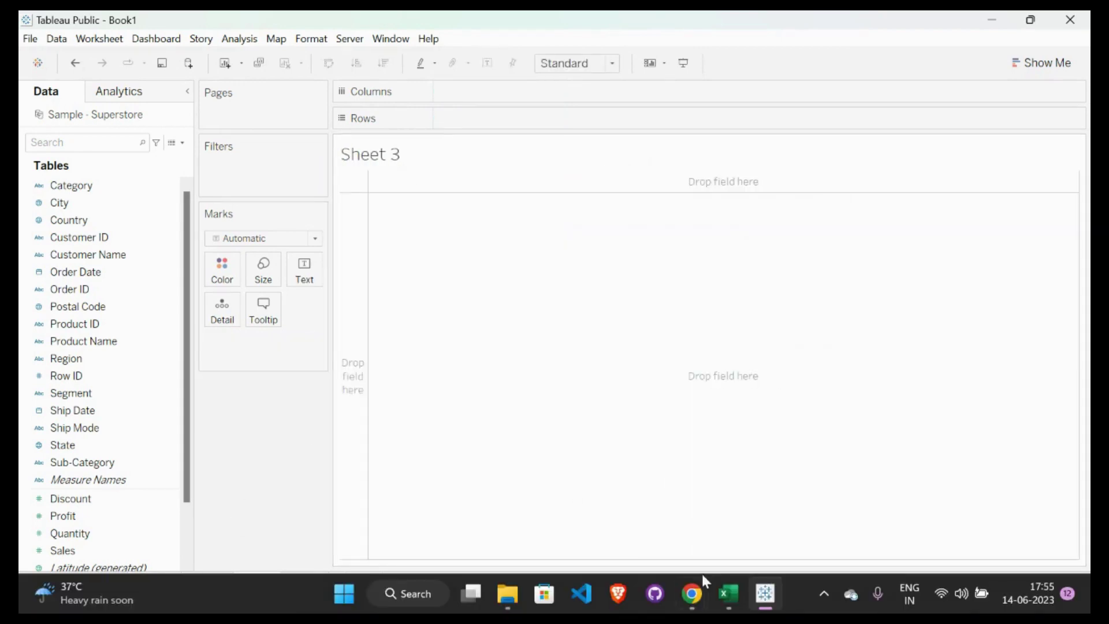
{"action": "left_click", "coordinate": [601, 514]}
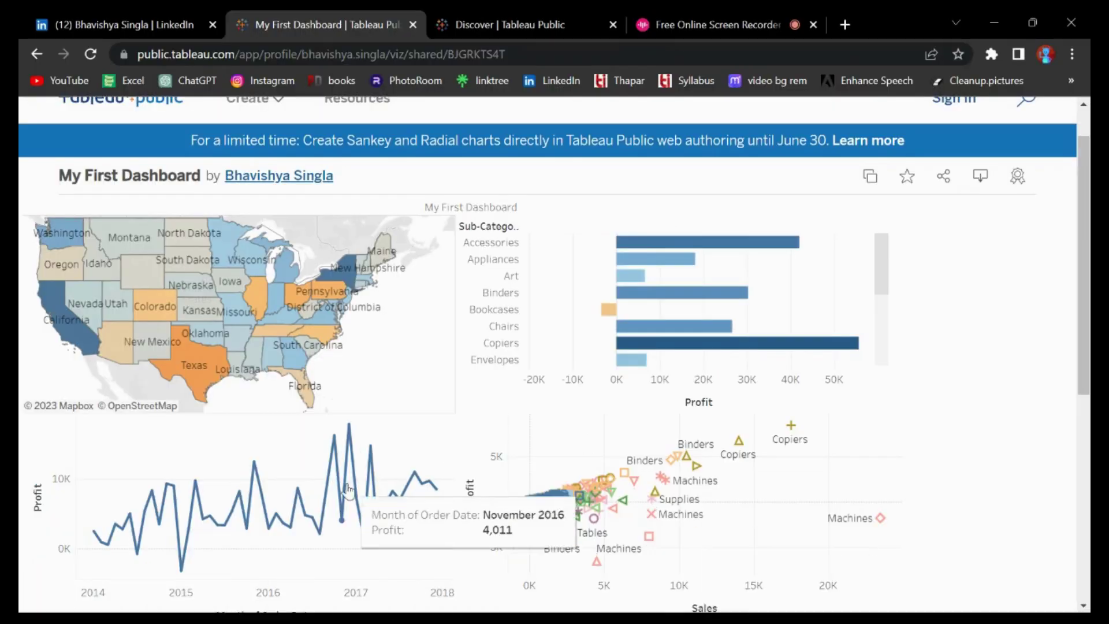
{"action": "left_click", "coordinate": [994, 23]}
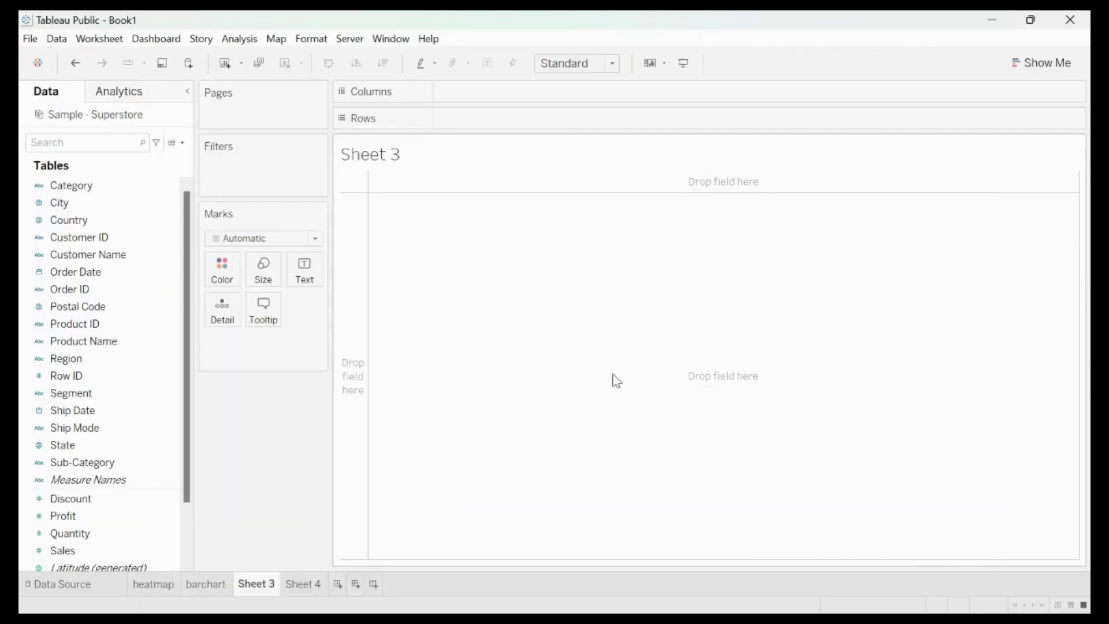
Step: Rename Sheet 3 as Linechart
{"action": "double_click", "coordinate": [251, 588]}
{"action": "type", "text": "L"}
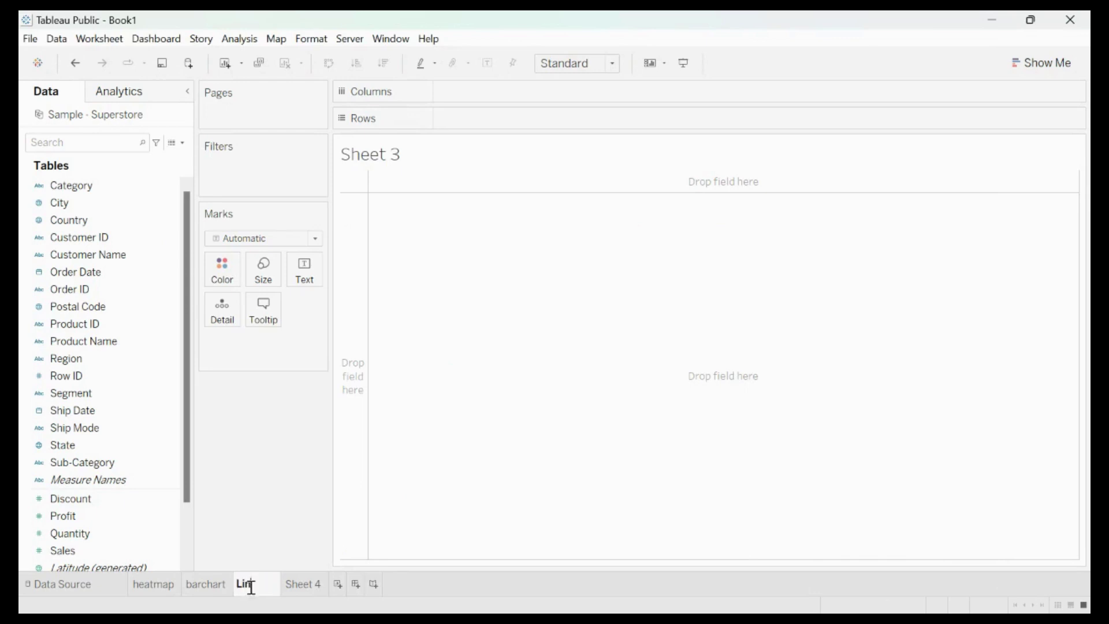
{"action": "type", "text": "inechart"}
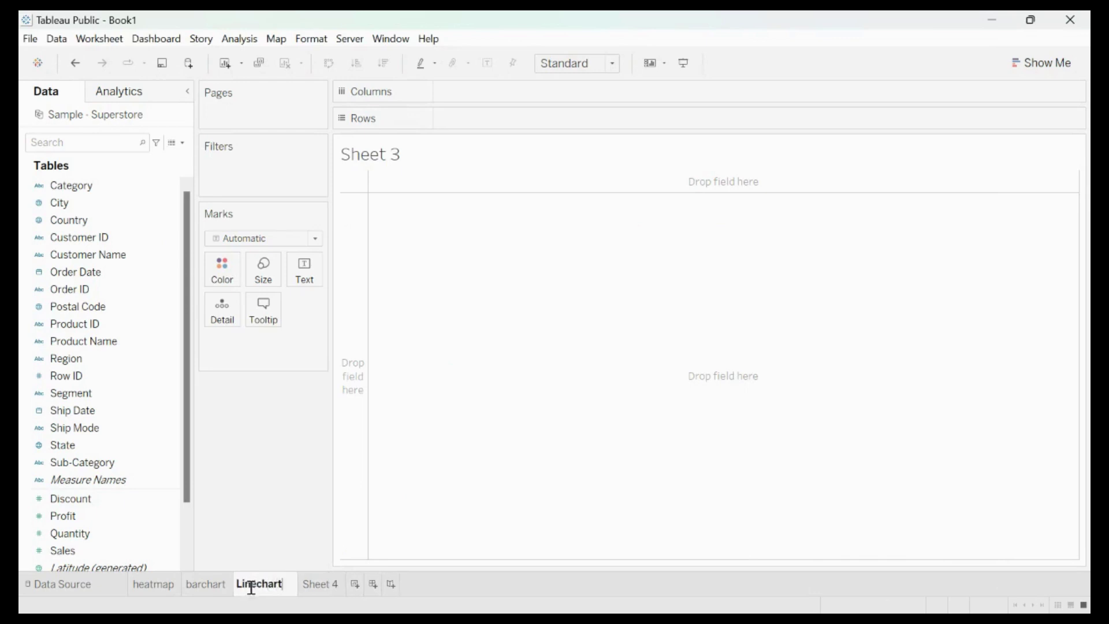
Step: Switch to the browser to examine the axes of My First Dashboard's line chart and return to Tableau Public
{"action": "mouse_move", "coordinate": [612, 601]}
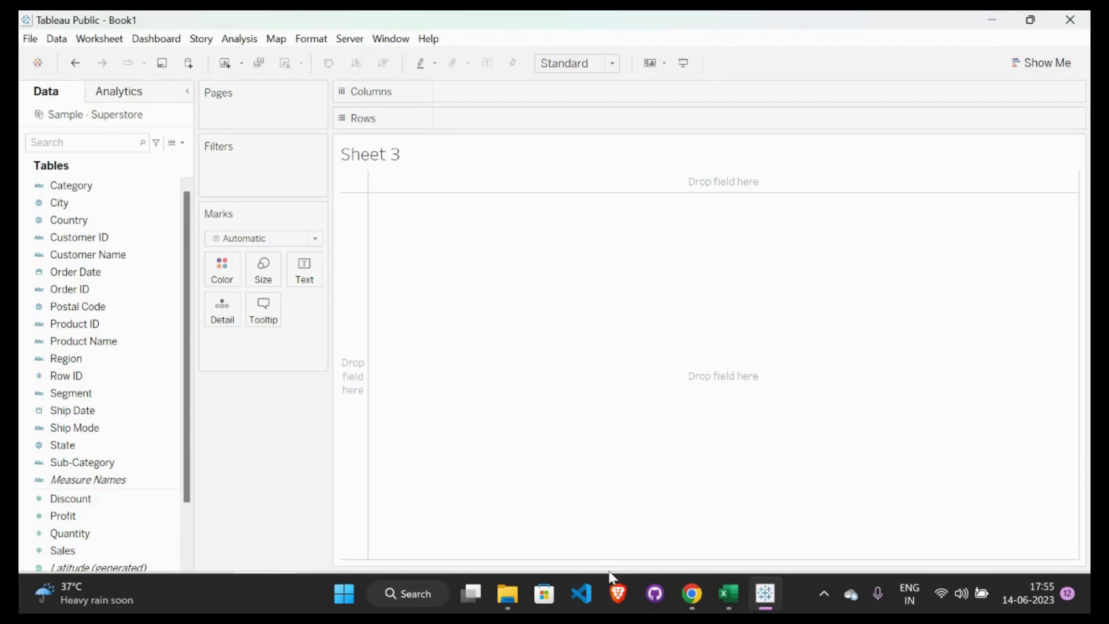
{"action": "left_click", "coordinate": [691, 601]}
{"action": "left_click", "coordinate": [600, 502]}
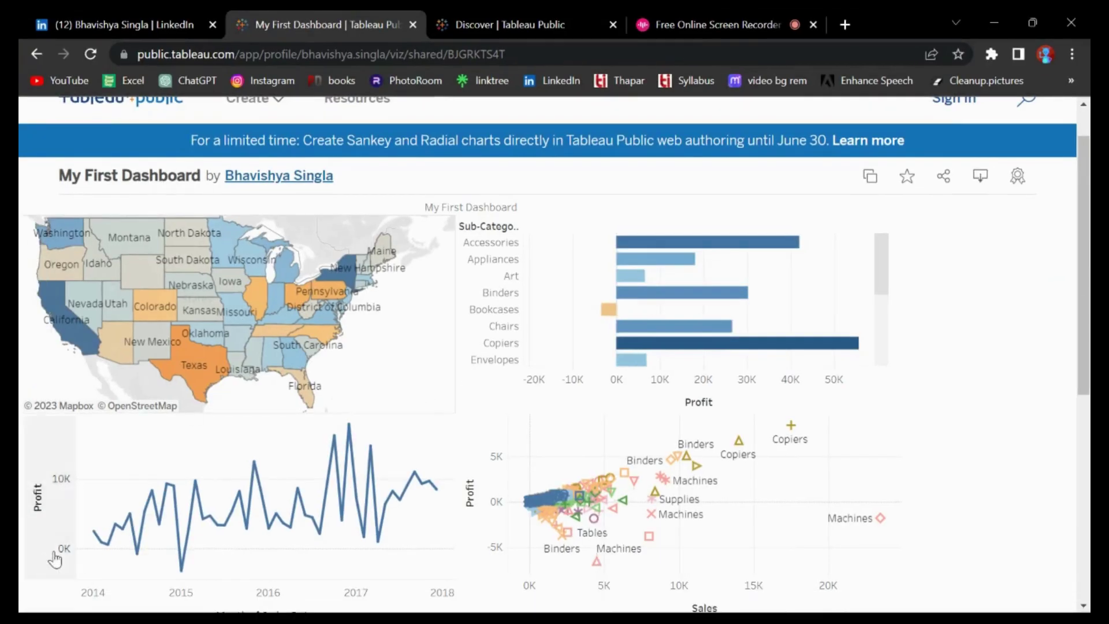
{"action": "scroll", "coordinate": [421, 511], "scroll_direction": "down", "scroll_amount": 3}
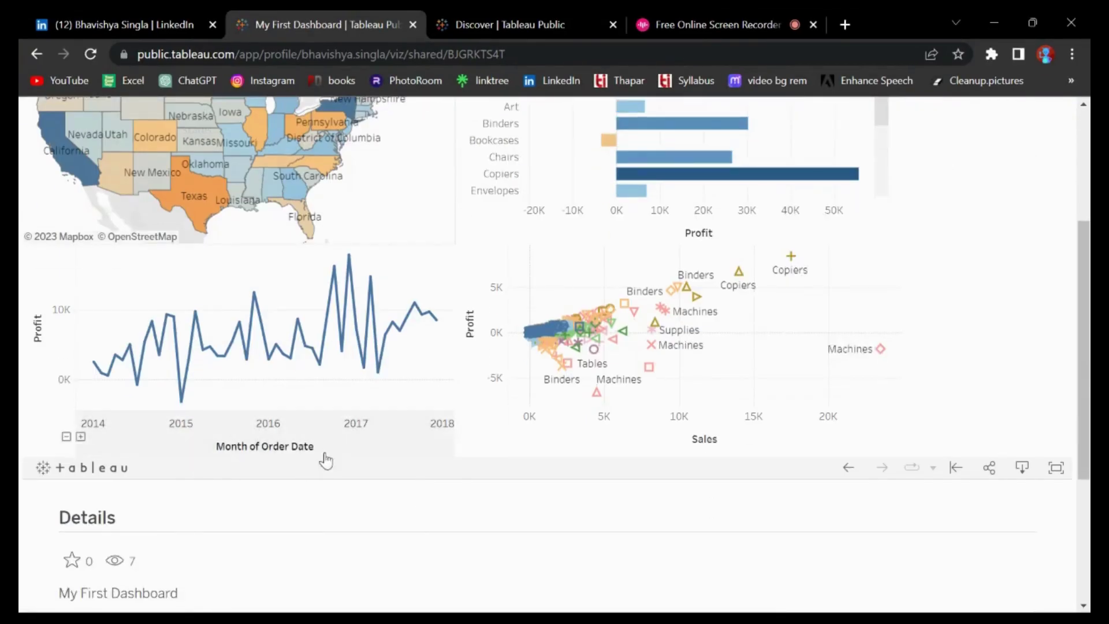
{"action": "left_click", "coordinate": [998, 19]}
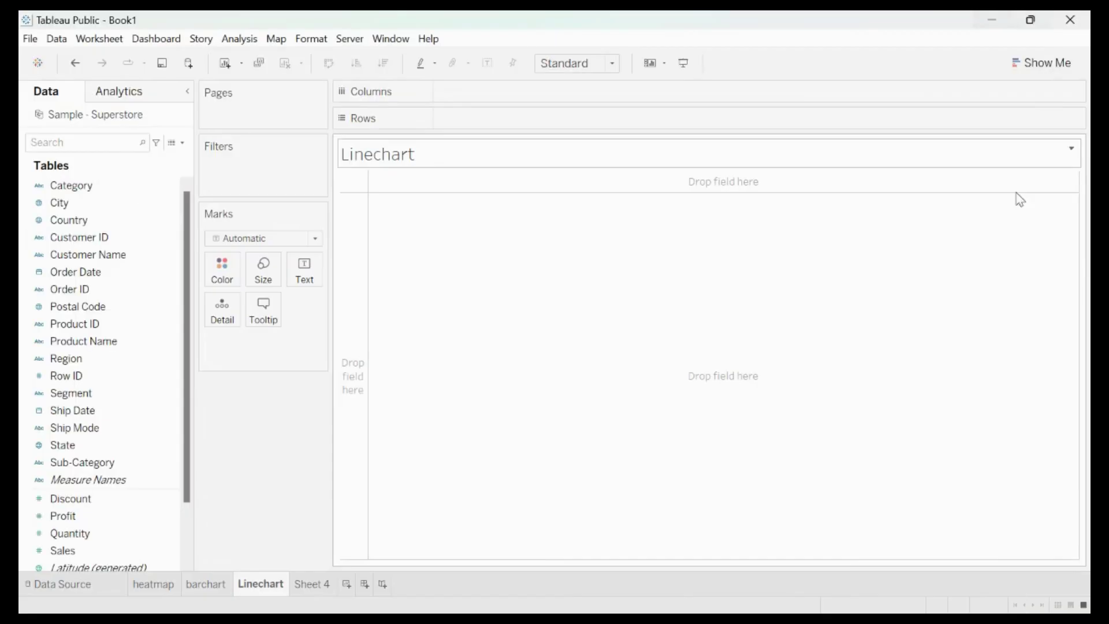
Step: Add Profit and Order Date to the Linechart sheet and arrange them with Order Date on Columns and Profit on Rows
{"action": "left_click_drag", "start_coordinate": [47, 527], "coordinate": [478, 92]}
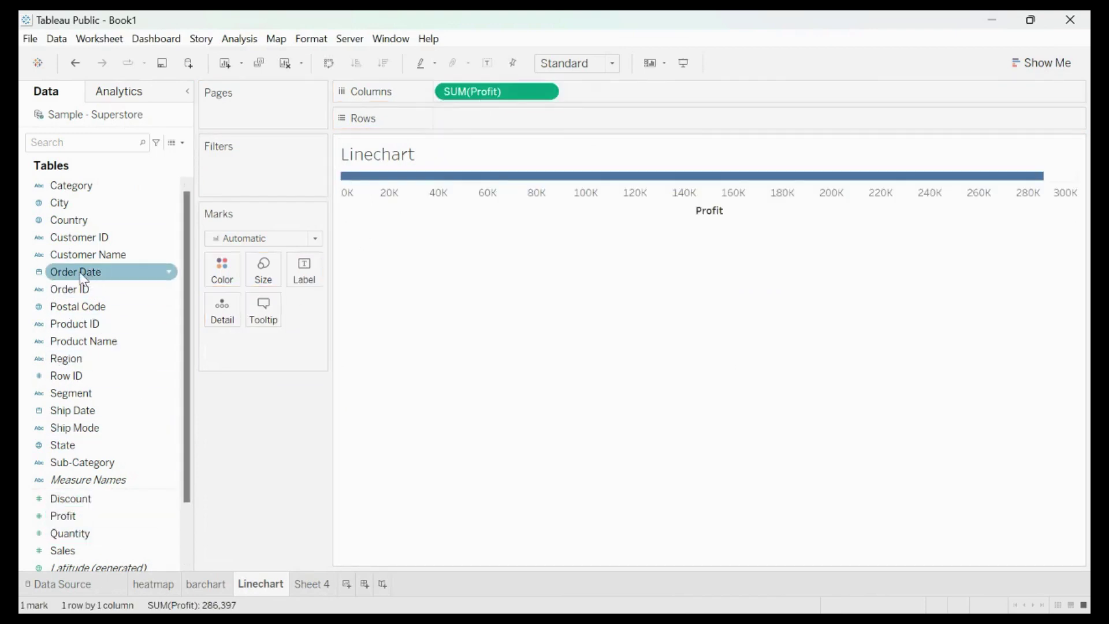
{"action": "left_click_drag", "start_coordinate": [83, 278], "coordinate": [521, 128]}
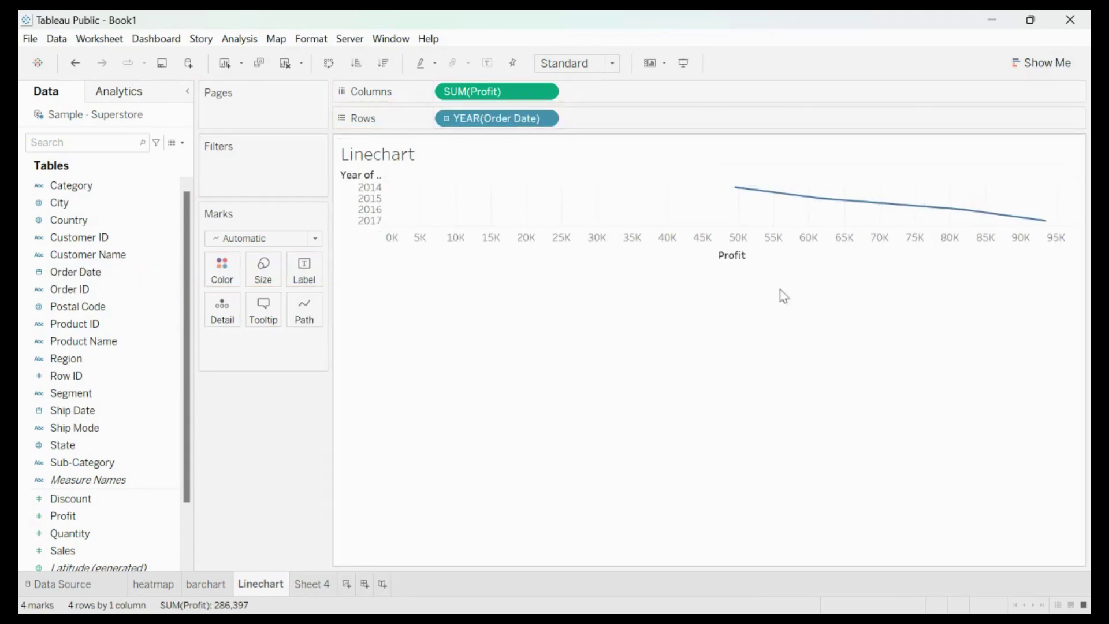
{"action": "left_click_drag", "start_coordinate": [509, 127], "coordinate": [659, 104]}
{"action": "left_click_drag", "start_coordinate": [589, 92], "coordinate": [525, 123]}
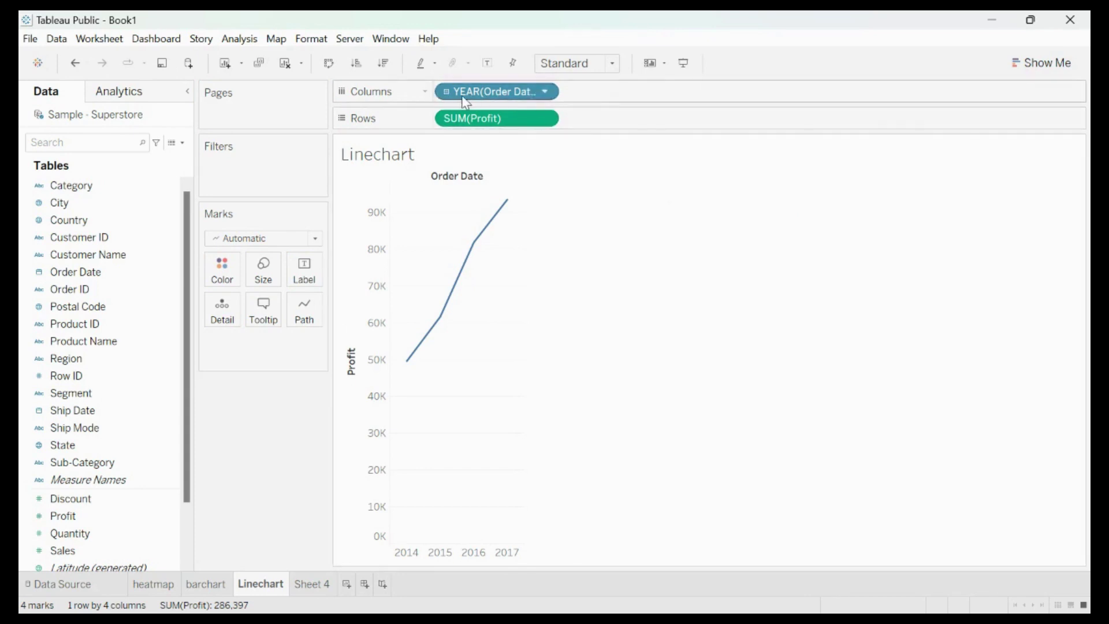
Step: Change Order Date on Columns to the continuous month-and-year level and dismiss the WhatsApp notification
{"action": "left_click", "coordinate": [545, 92]}
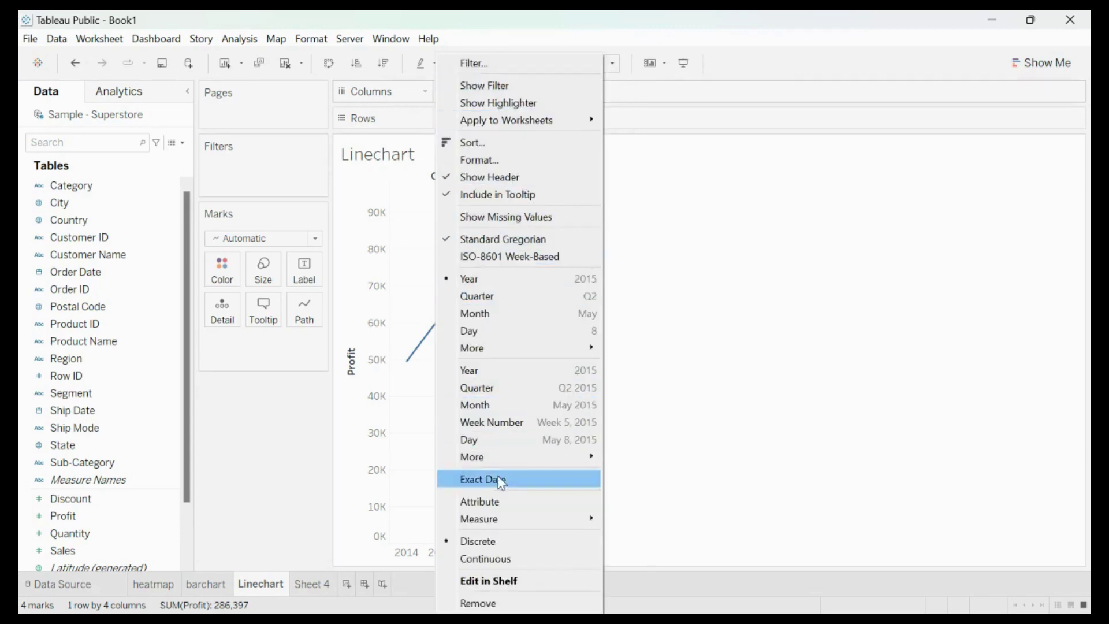
{"action": "left_click", "coordinate": [541, 406]}
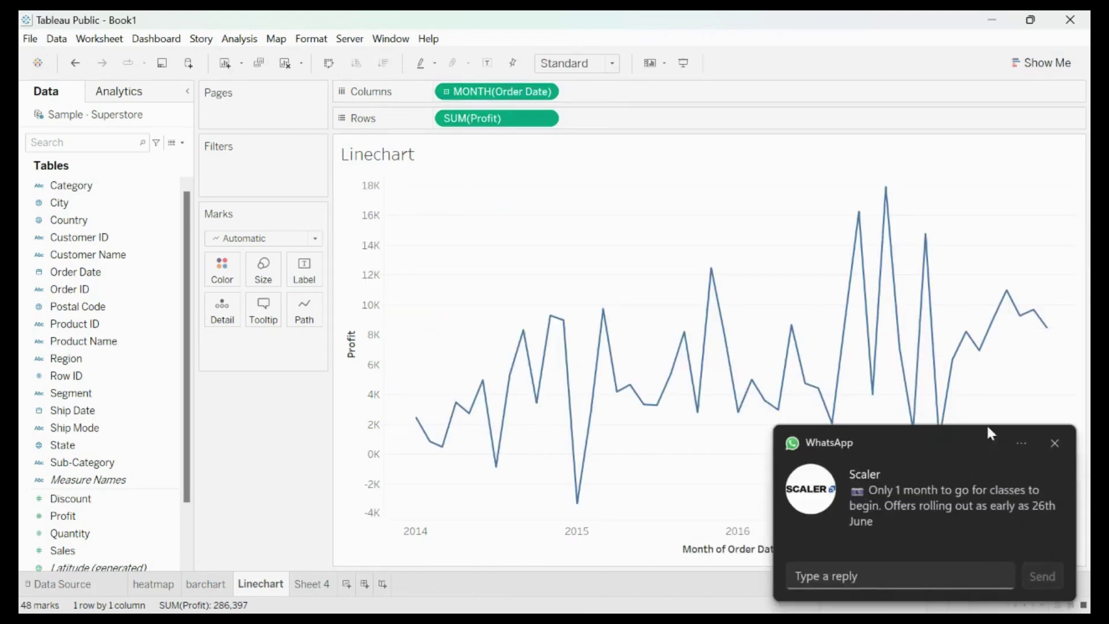
{"action": "left_click", "coordinate": [1053, 445]}
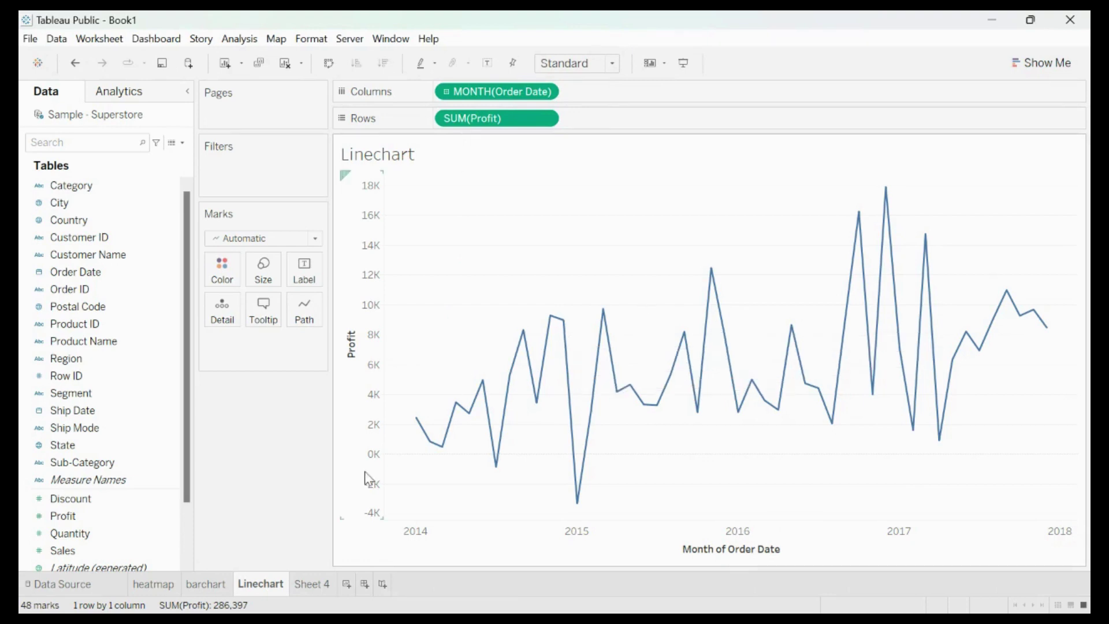
Step: Open the barchart sheet and examine the existing tooltips on several sub-category bars
{"action": "left_click", "coordinate": [197, 584]}
{"action": "mouse_move", "coordinate": [598, 349]}
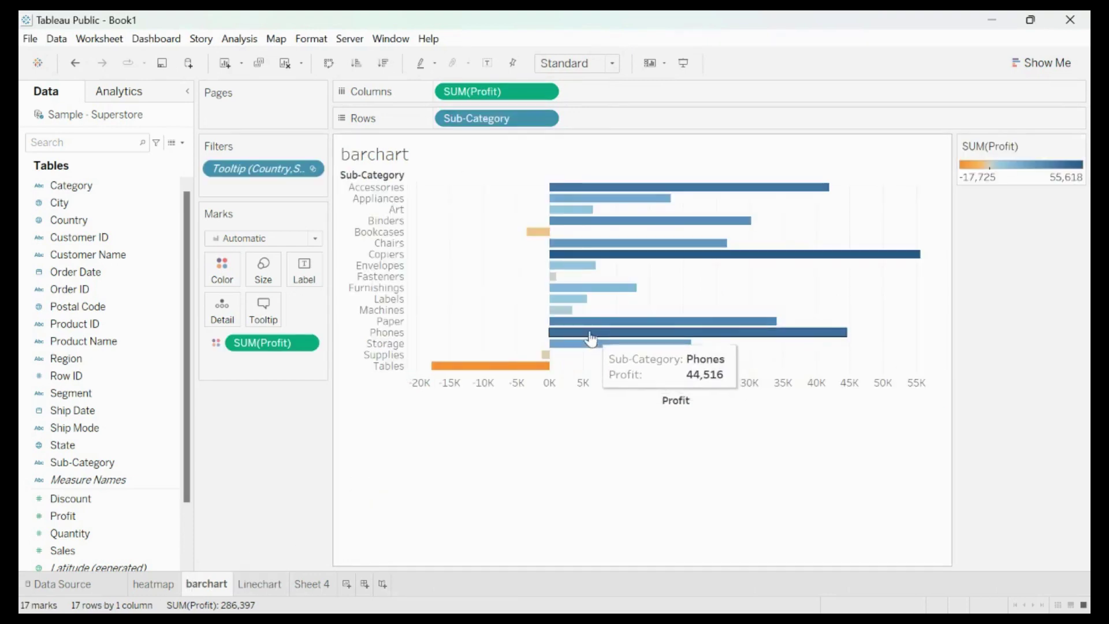
{"action": "mouse_move", "coordinate": [570, 328]}
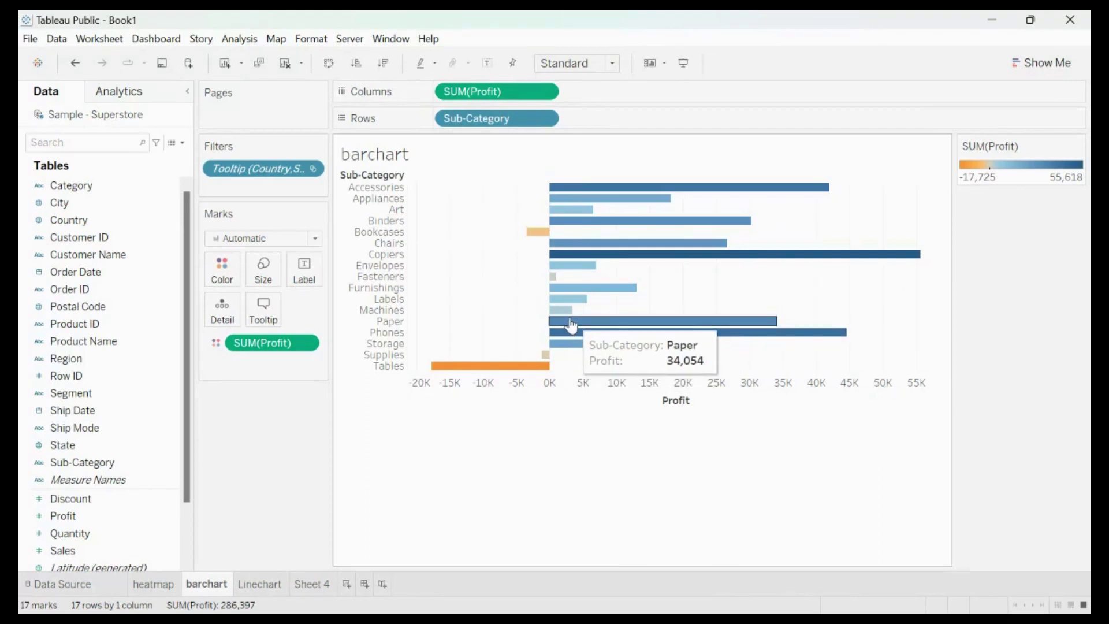
{"action": "mouse_move", "coordinate": [570, 304]}
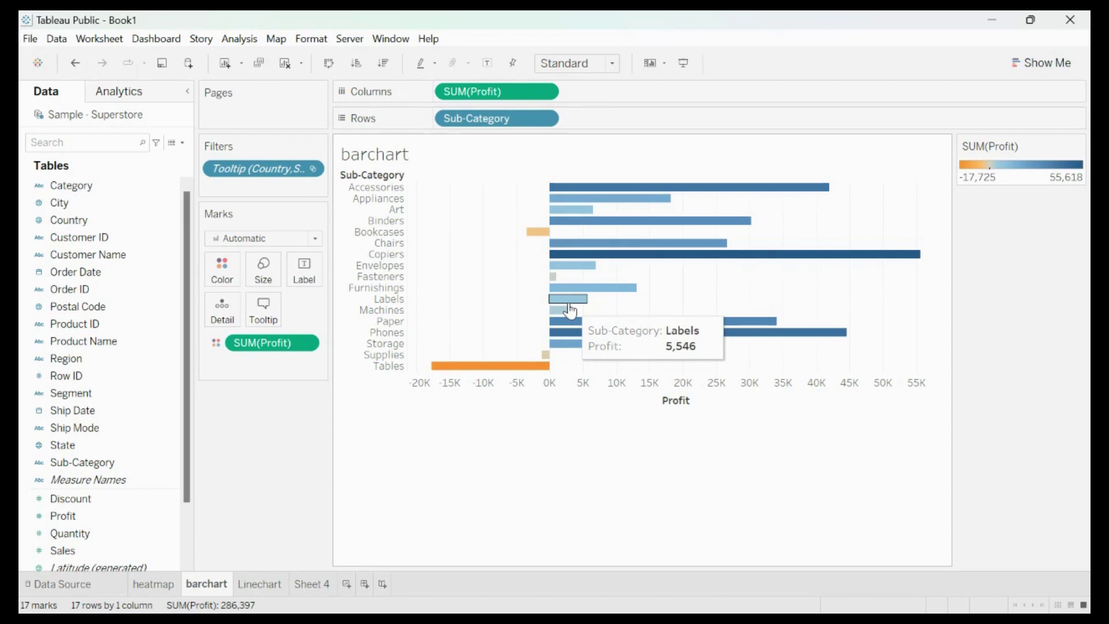
Step: Insert the Linechart sheet above the Sub-Category line in the barchart's tooltip, apply it and check the tooltip on several bars
{"action": "left_click", "coordinate": [271, 319]}
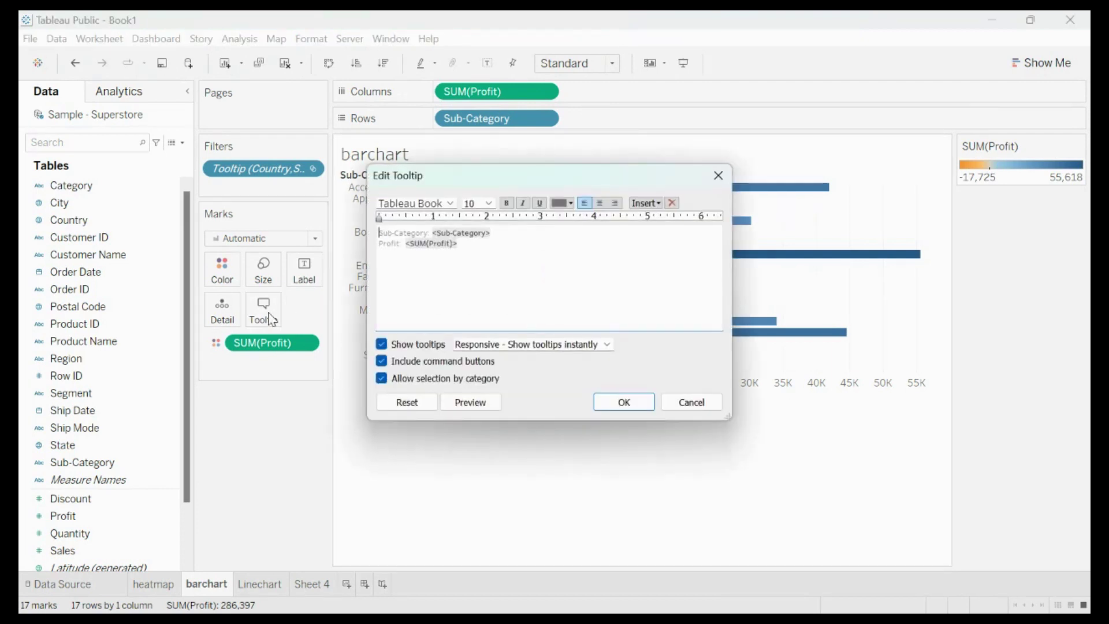
{"action": "key", "text": "Return"}
{"action": "left_click", "coordinate": [382, 234]}
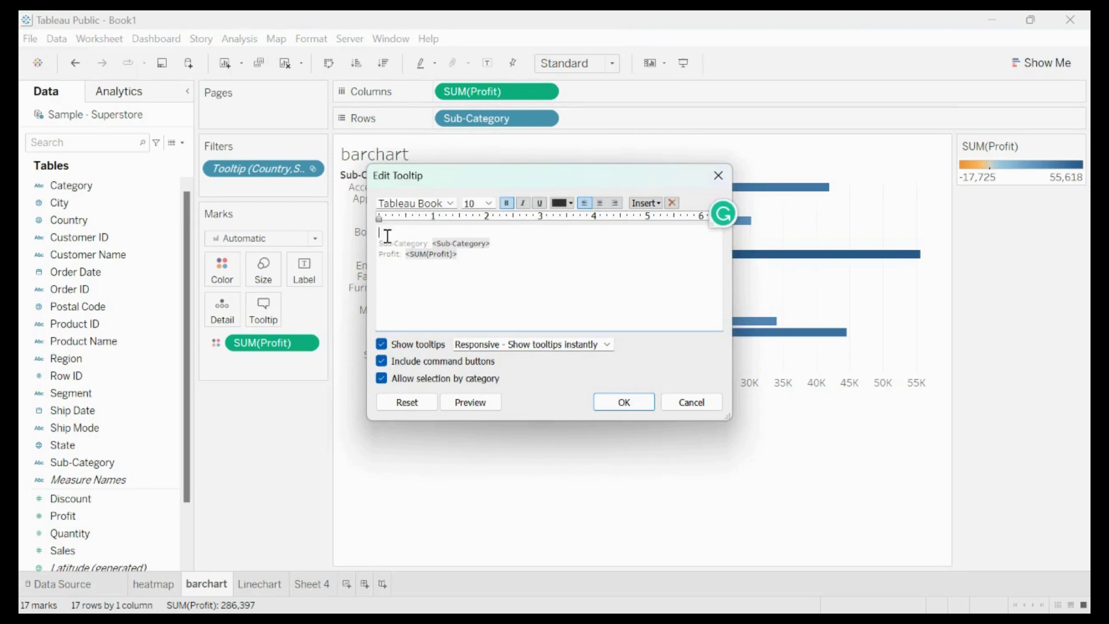
{"action": "mouse_move", "coordinate": [664, 217]}
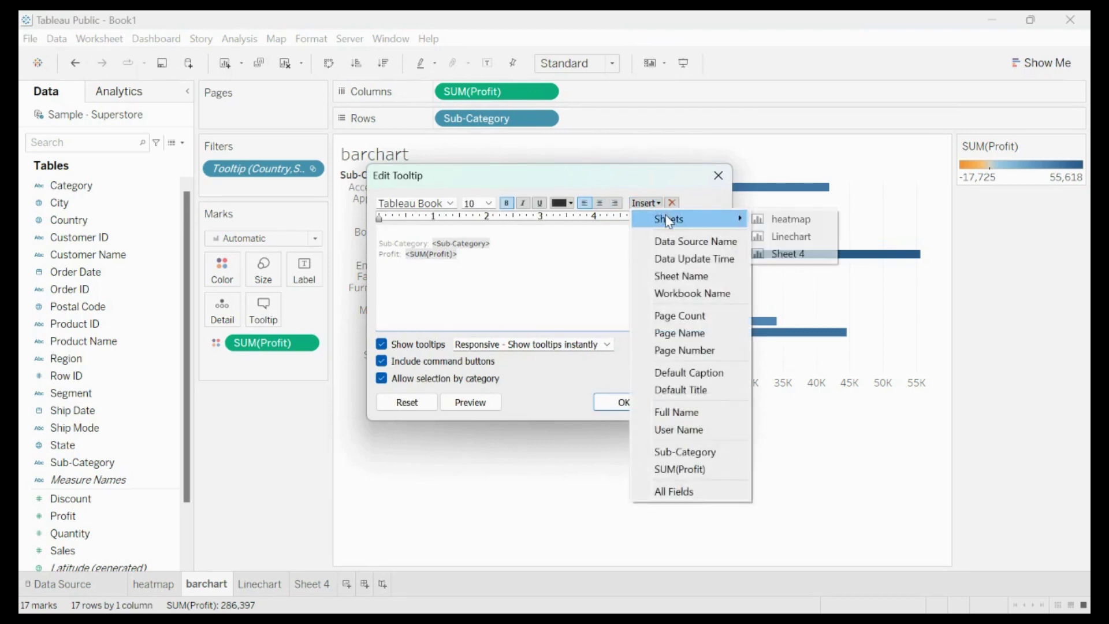
{"action": "left_click", "coordinate": [765, 237]}
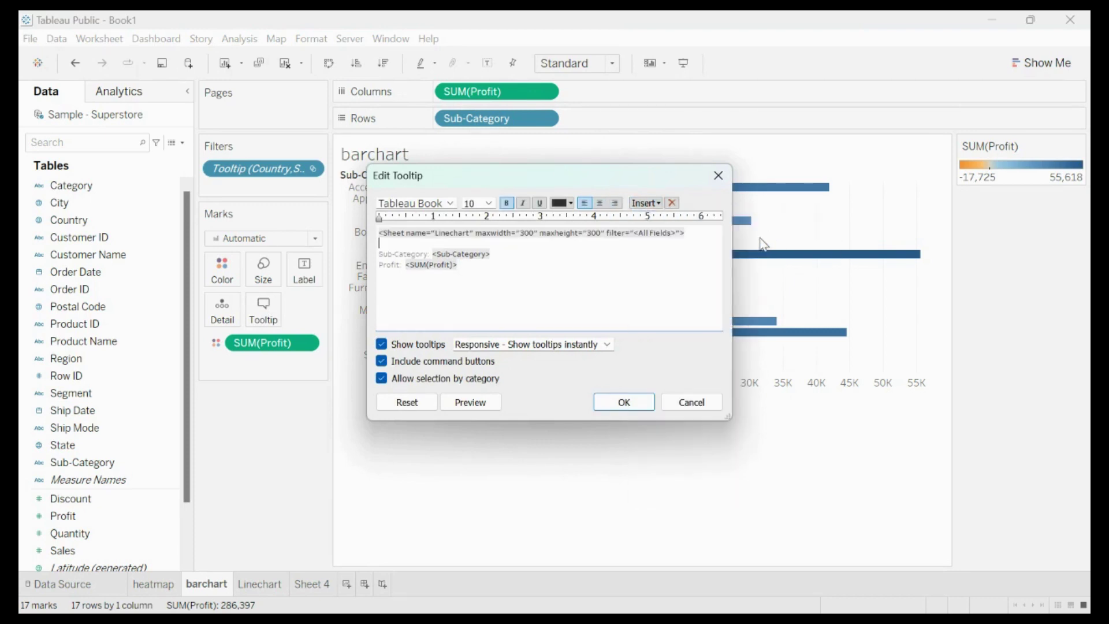
{"action": "left_click", "coordinate": [641, 401]}
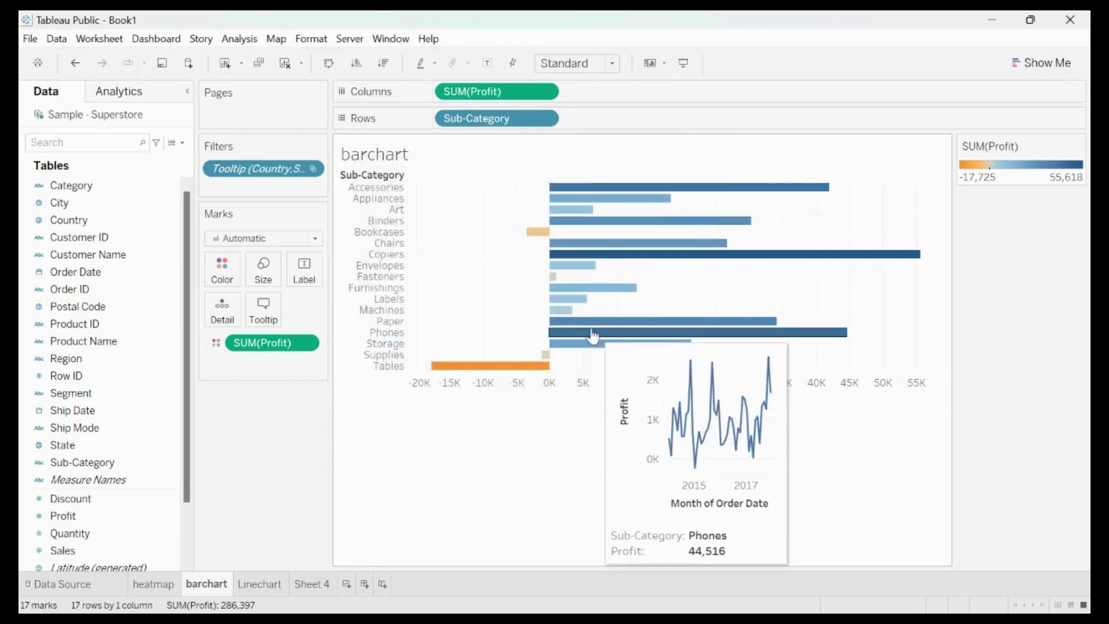
{"action": "mouse_move", "coordinate": [574, 297]}
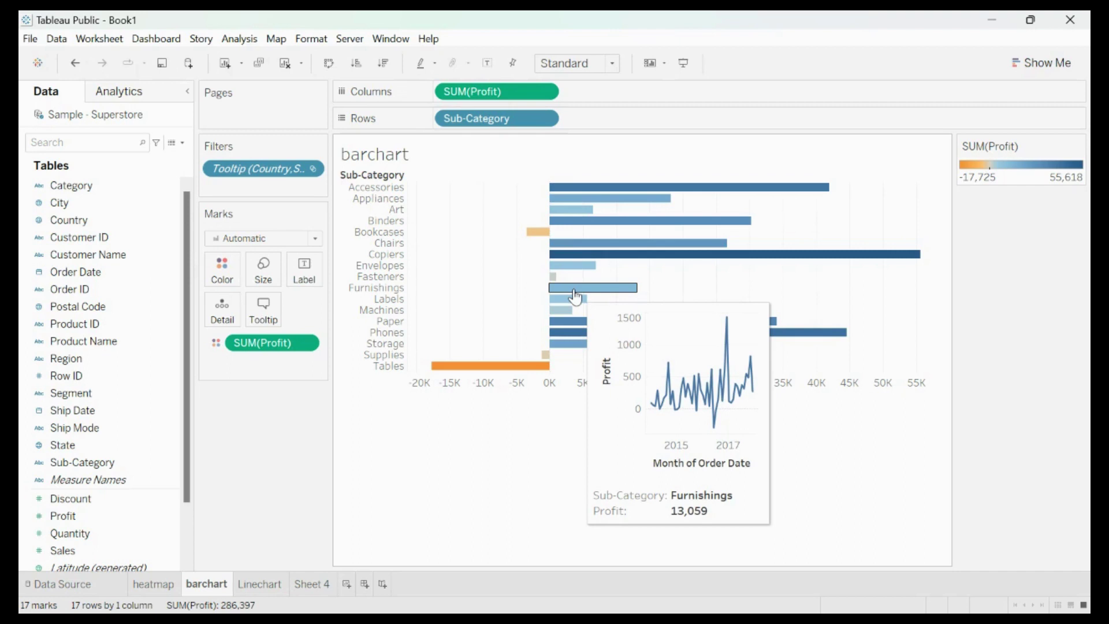
{"action": "mouse_move", "coordinate": [565, 257]}
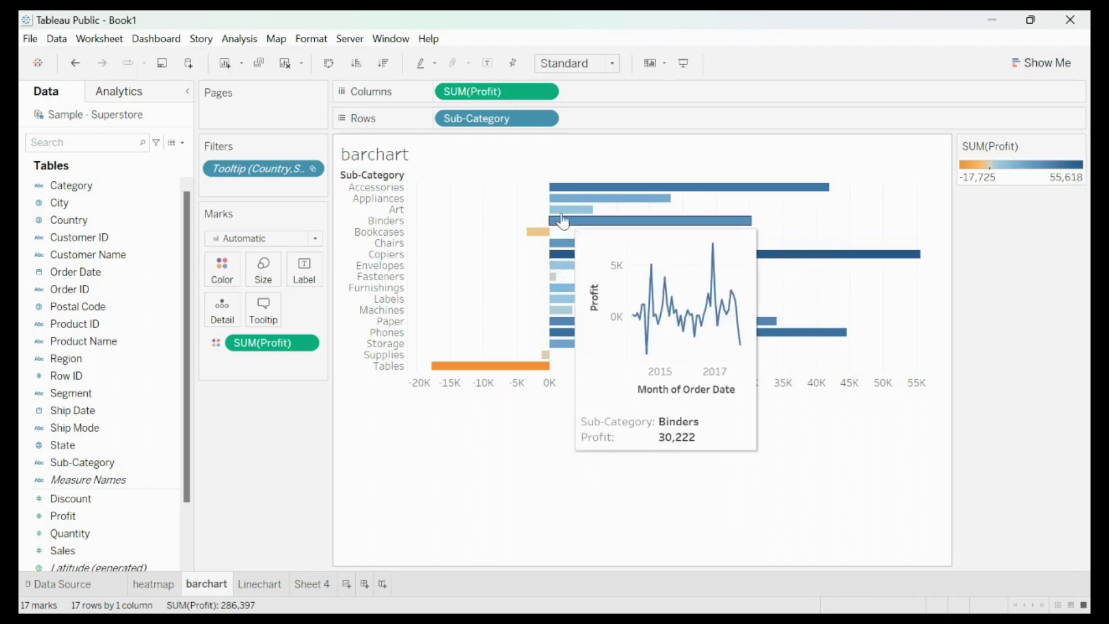
{"action": "mouse_move", "coordinate": [563, 209]}
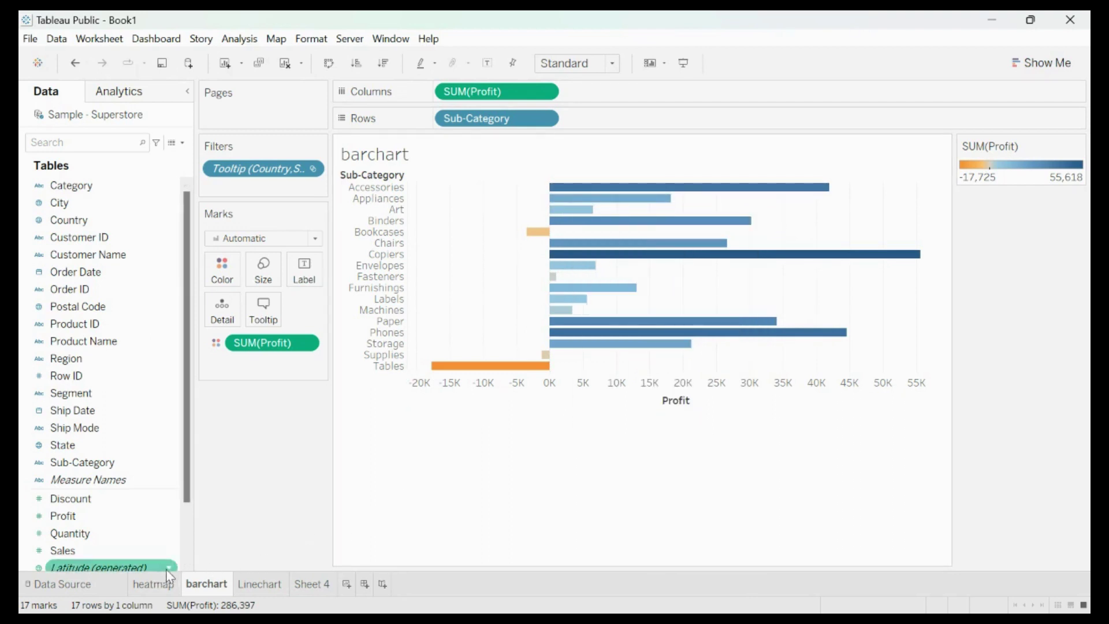
Step: Open Sheet 4 and rename it as scatterplot
{"action": "left_click", "coordinate": [312, 584]}
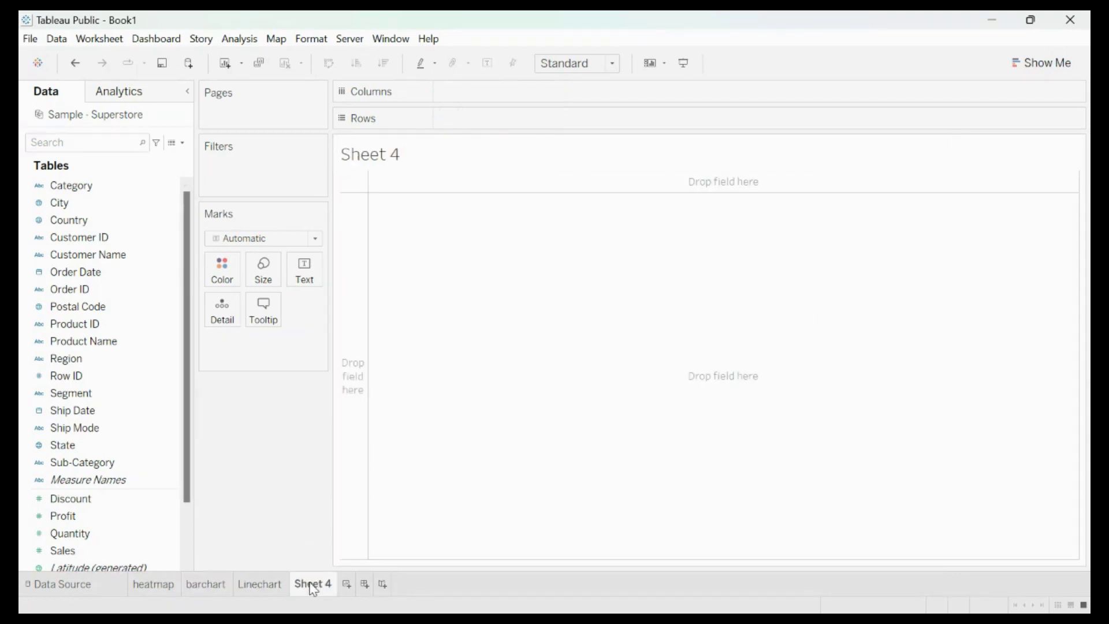
{"action": "key", "text": "BackSpace"}
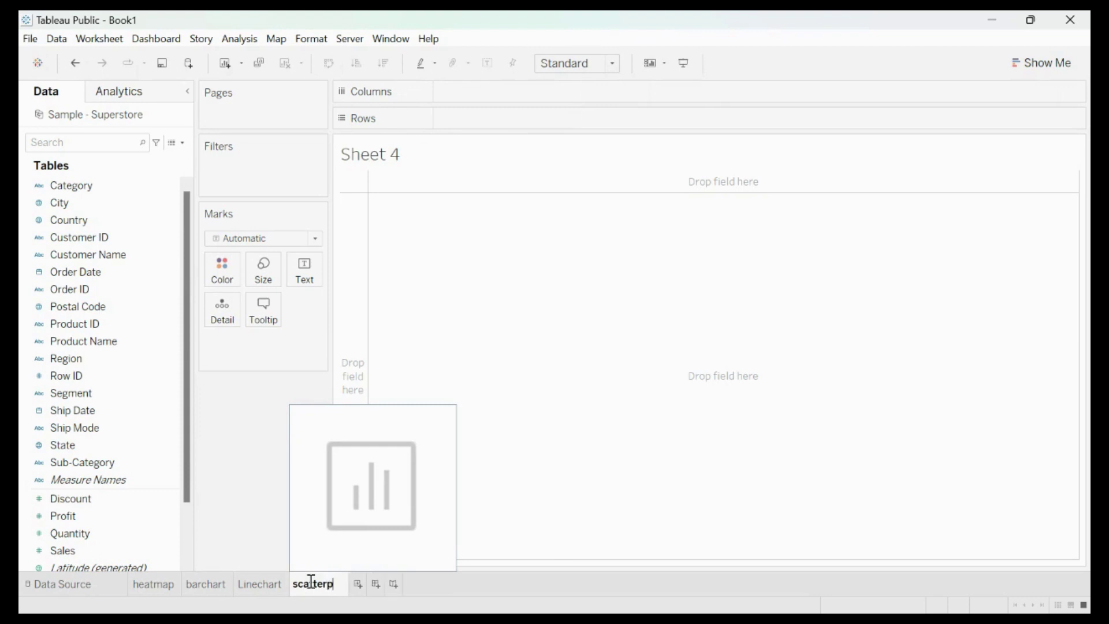
{"action": "key", "text": "Return"}
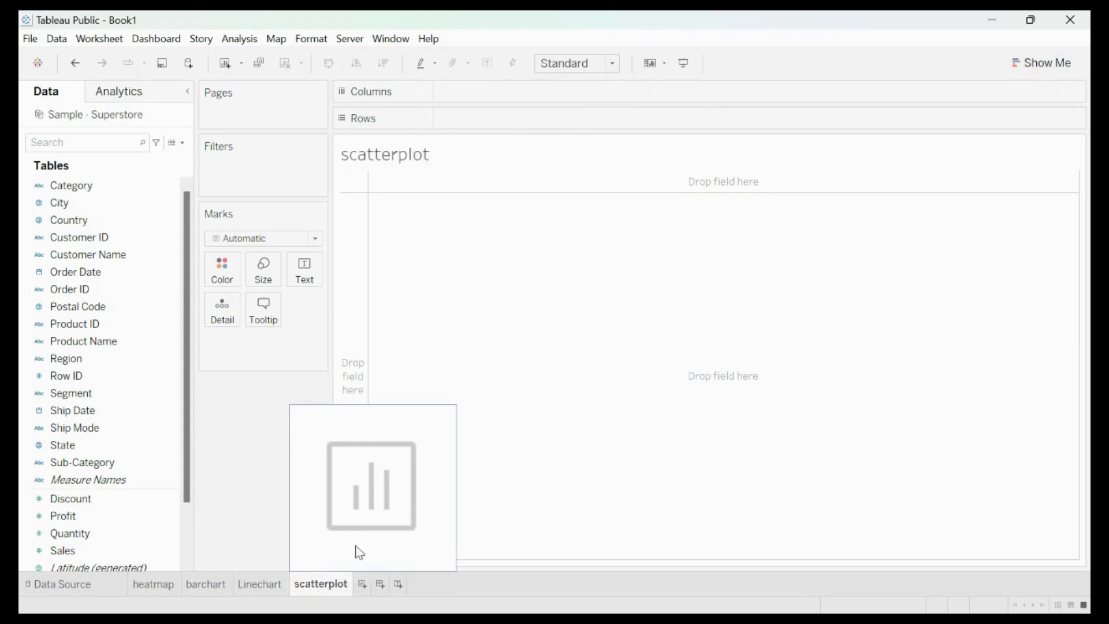
Step: Switch to the browser to examine My First Dashboard's Sales and Profit scatter plot and return to Tableau Public
{"action": "mouse_move", "coordinate": [691, 593]}
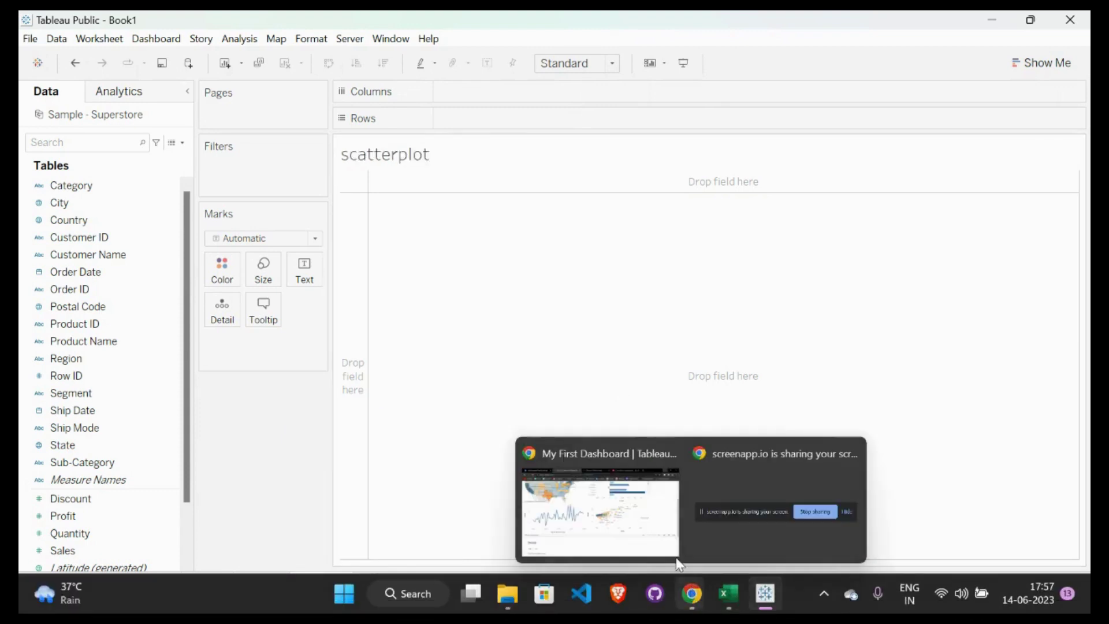
{"action": "left_click", "coordinate": [635, 538]}
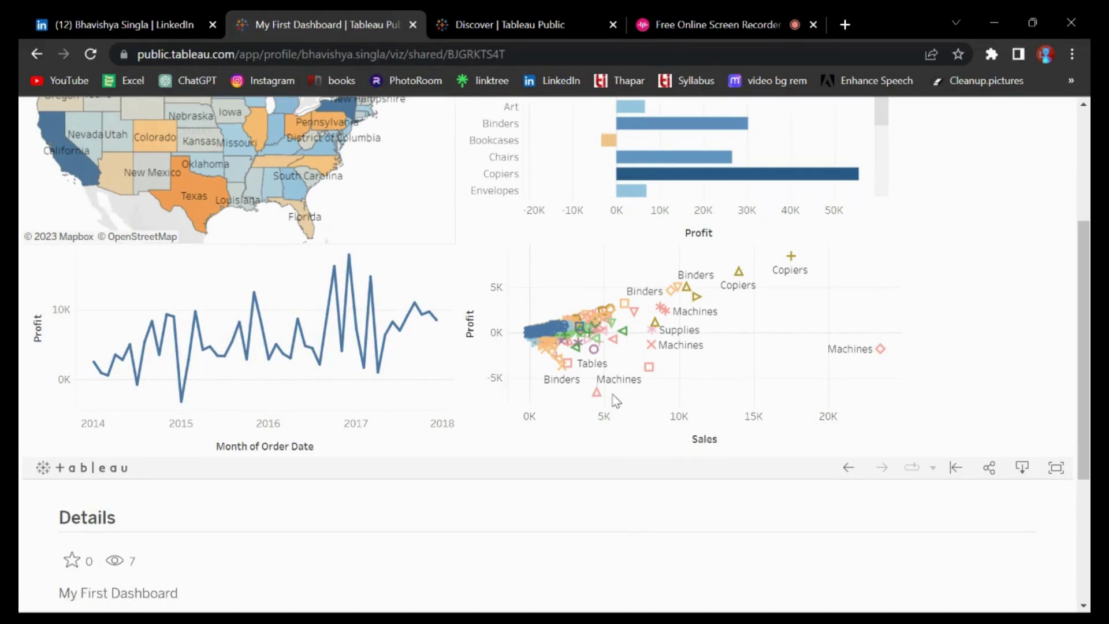
{"action": "mouse_move", "coordinate": [659, 379]}
{"action": "left_click", "coordinate": [991, 24]}
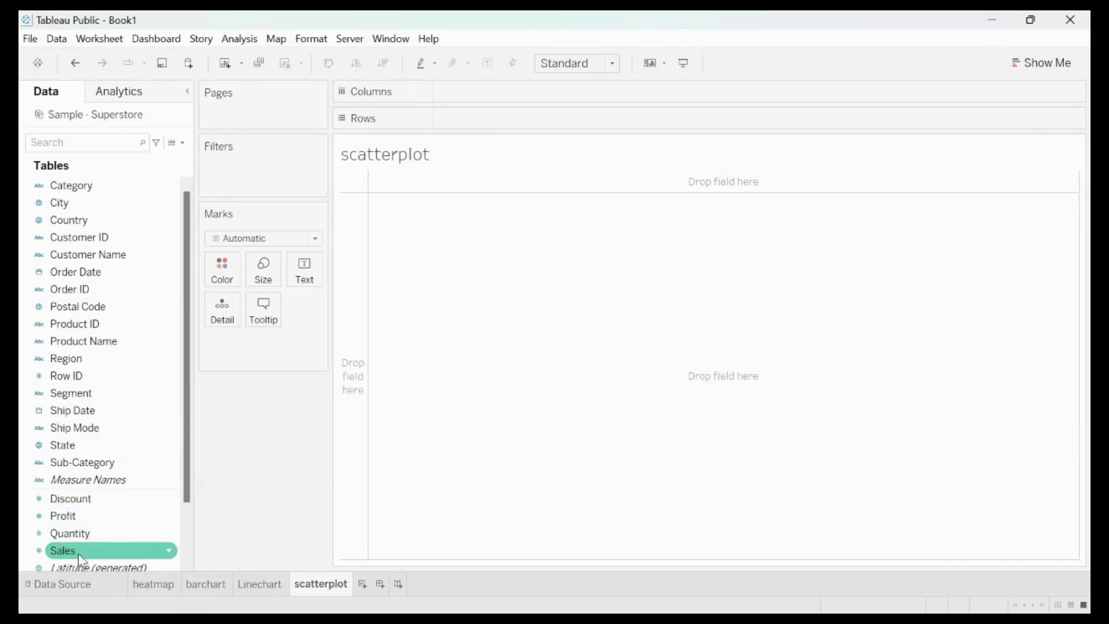
Step: Add Sales and Profit to the scatterplot sheet, with Sales on Columns and Profit on Rows
{"action": "mouse_move", "coordinate": [78, 551]}
{"action": "left_mouse_down"}
{"action": "mouse_move", "coordinate": [383, 359]}
{"action": "mouse_move", "coordinate": [520, 131]}
{"action": "left_mouse_up"}
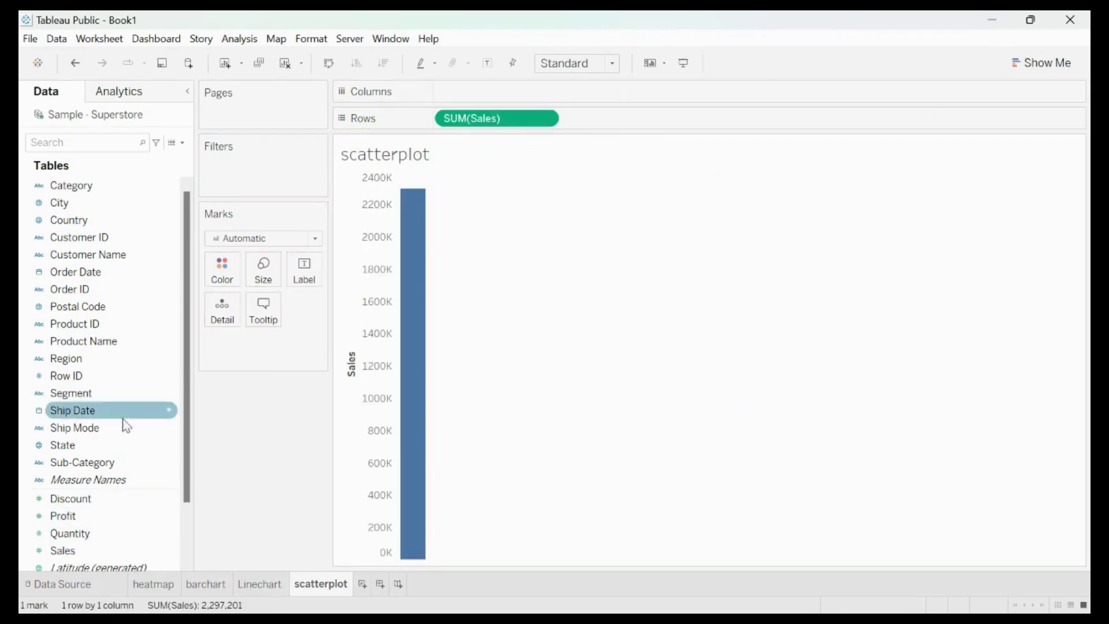
{"action": "left_click_drag", "start_coordinate": [81, 516], "coordinate": [604, 115]}
{"action": "left_click_drag", "start_coordinate": [518, 95], "coordinate": [520, 92]}
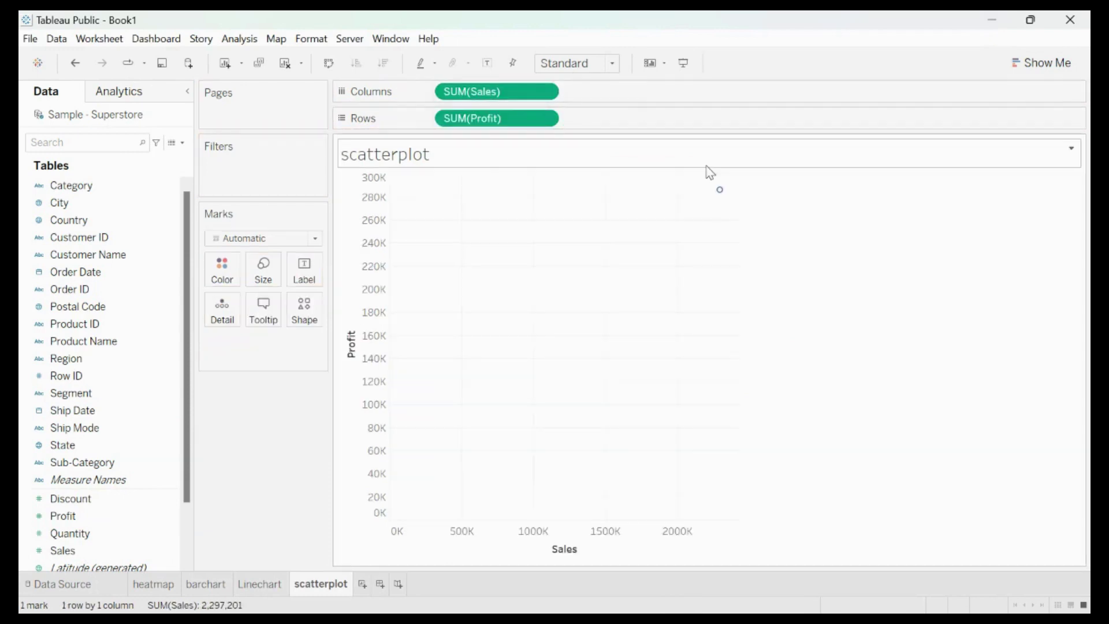
Step: Break the scatterplot's marks down by Order ID as detail and color them by Sub-Category
{"action": "left_click", "coordinate": [131, 451]}
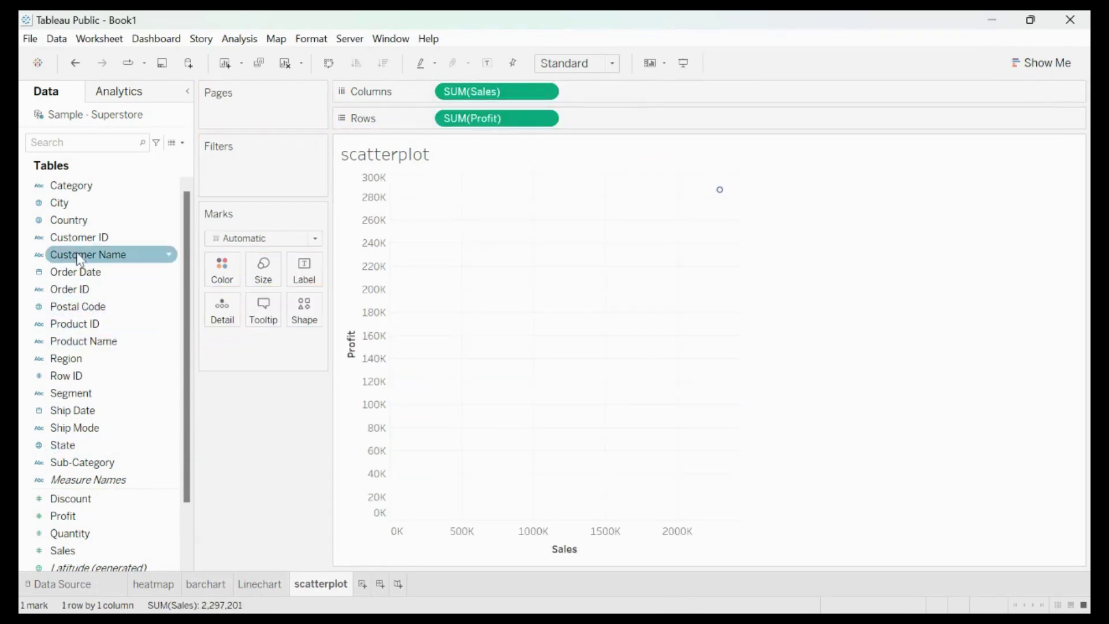
{"action": "left_click_drag", "start_coordinate": [85, 293], "coordinate": [567, 322]}
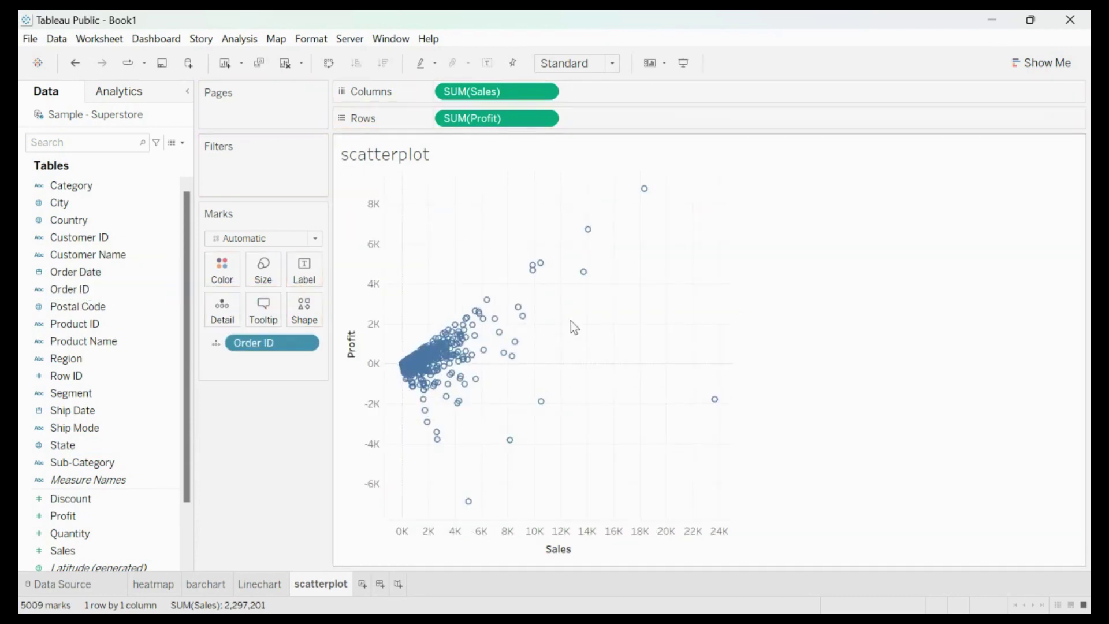
{"action": "mouse_move", "coordinate": [449, 355]}
{"action": "mouse_move", "coordinate": [432, 430]}
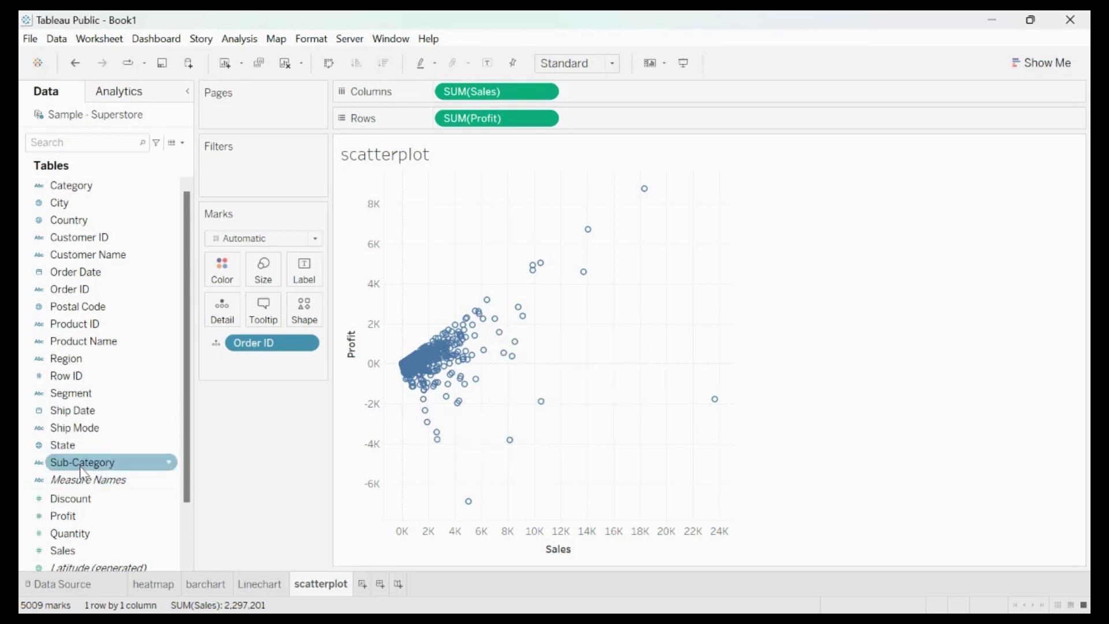
{"action": "left_click_drag", "start_coordinate": [87, 462], "coordinate": [224, 273]}
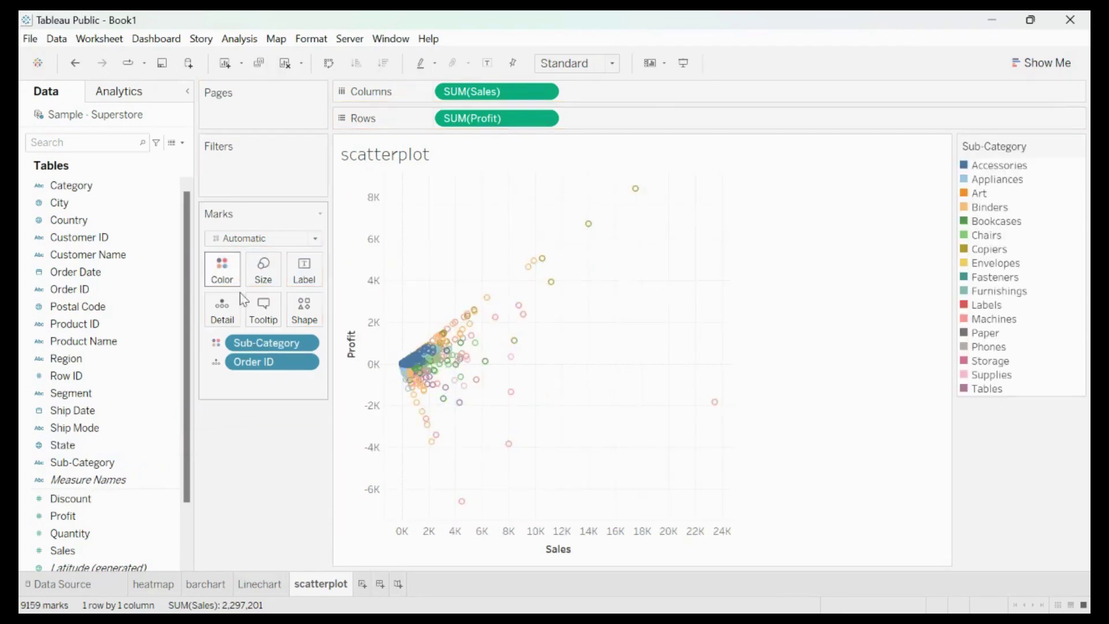
Step: Vary the scatterplot's mark shapes by Sub-Category and label the marks with Sub-Category
{"action": "left_click_drag", "start_coordinate": [90, 462], "coordinate": [305, 314]}
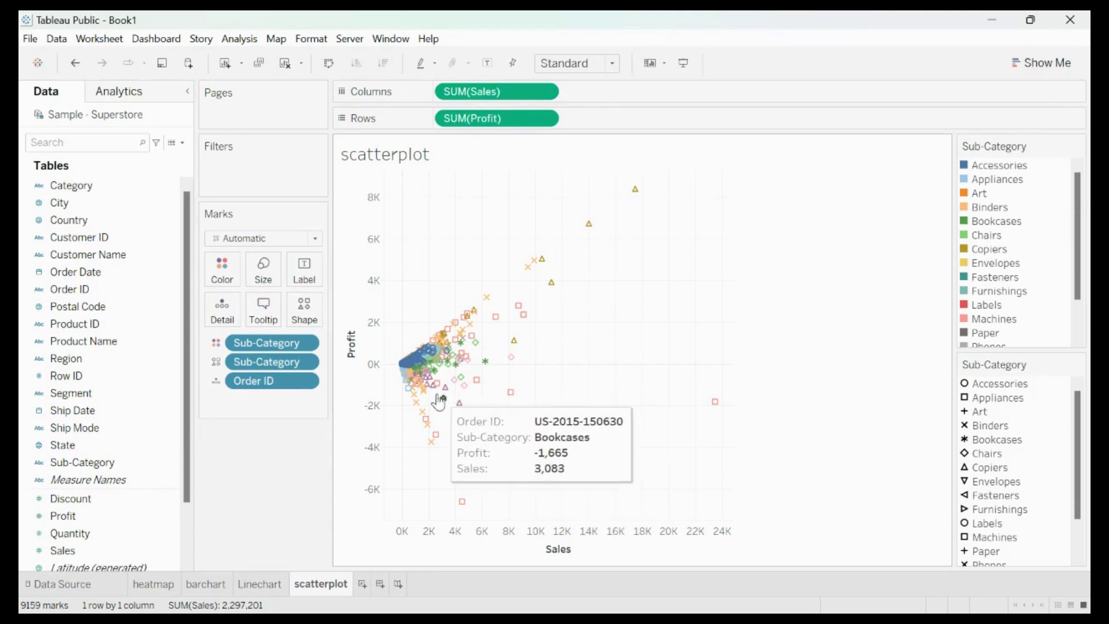
{"action": "mouse_move", "coordinate": [438, 456]}
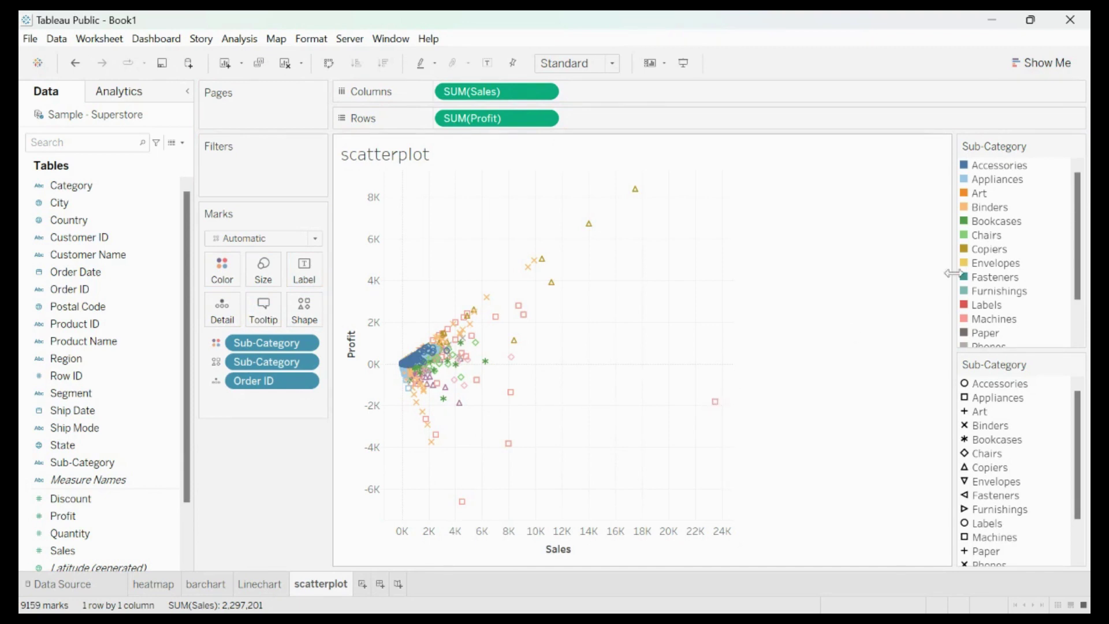
{"action": "scroll", "coordinate": [1017, 280], "scroll_direction": "down", "scroll_amount": 1}
{"action": "scroll", "coordinate": [1016, 280], "scroll_direction": "up", "scroll_amount": 1}
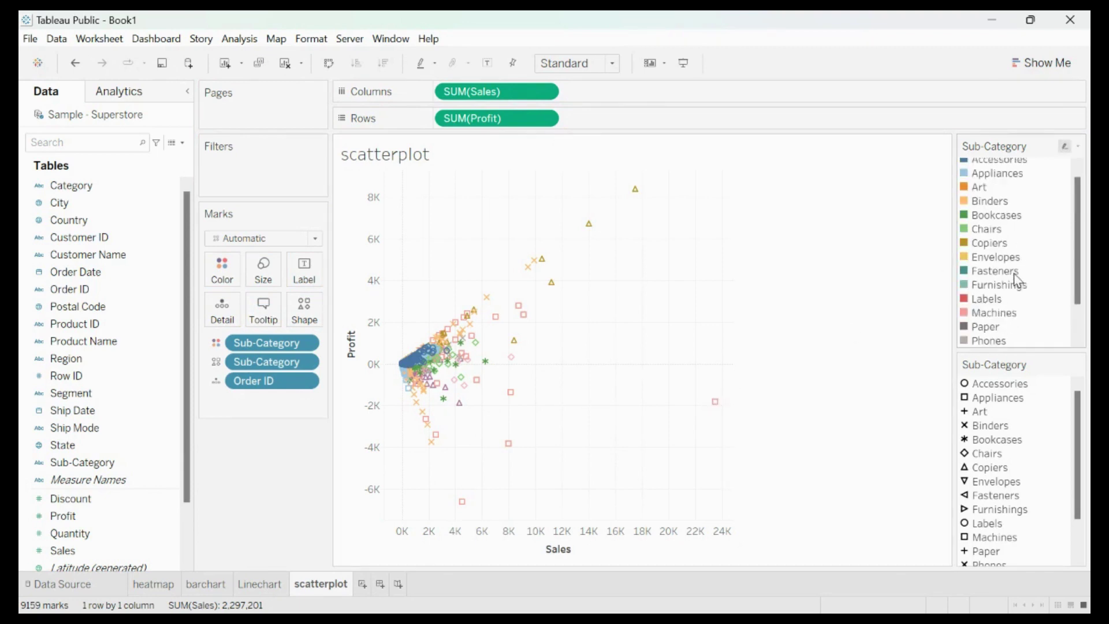
{"action": "scroll", "coordinate": [1018, 522], "scroll_direction": "down", "scroll_amount": 1}
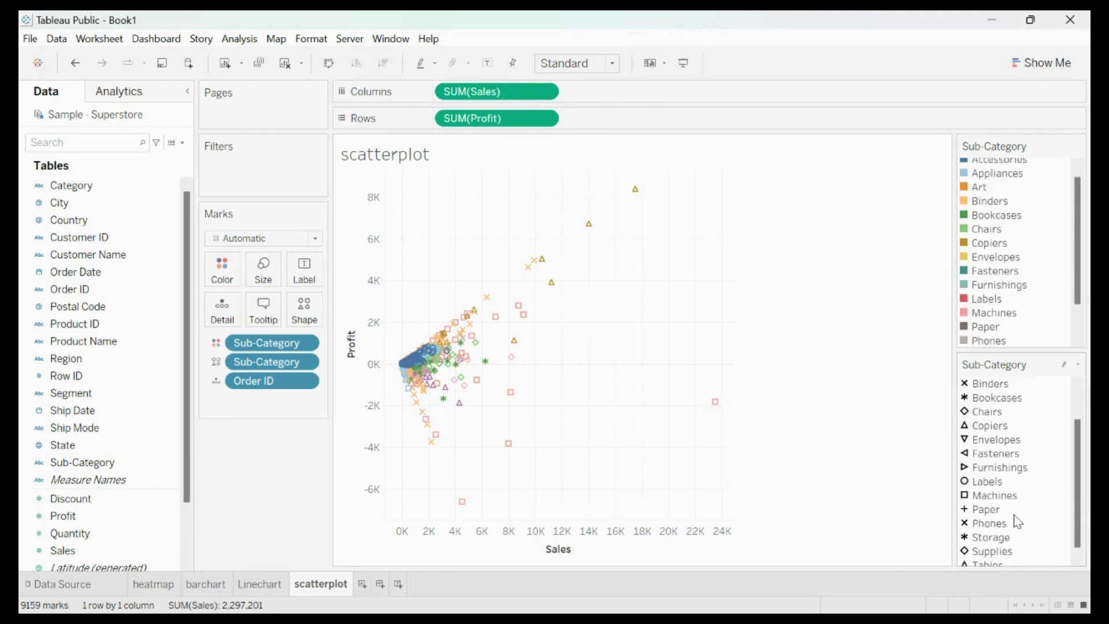
{"action": "scroll", "coordinate": [1010, 519], "scroll_direction": "up", "scroll_amount": 1}
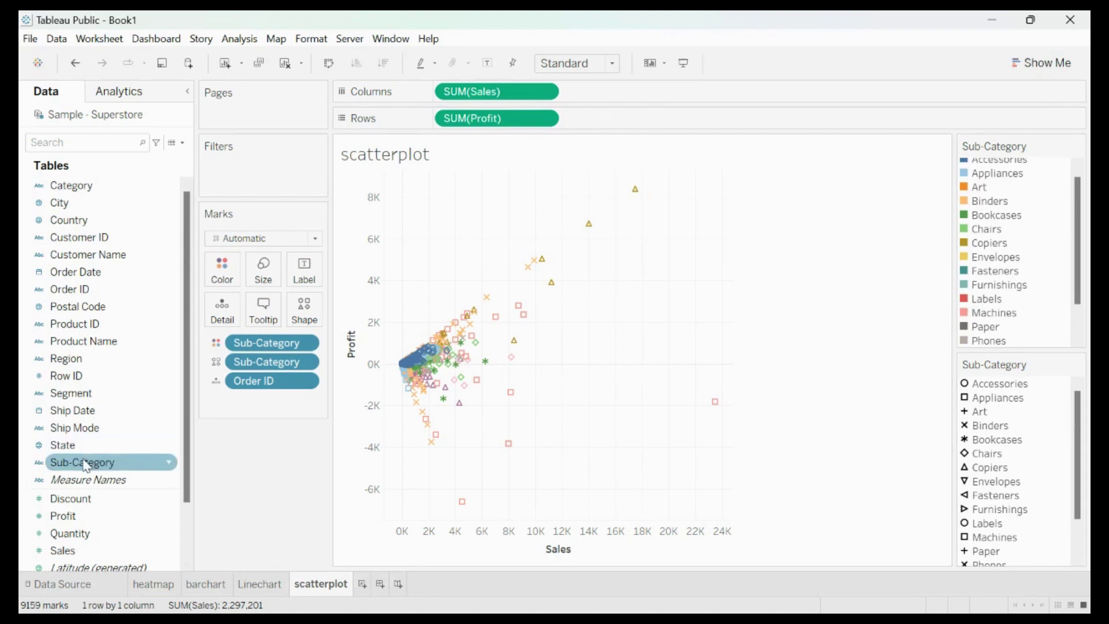
{"action": "left_click_drag", "start_coordinate": [87, 462], "coordinate": [310, 281]}
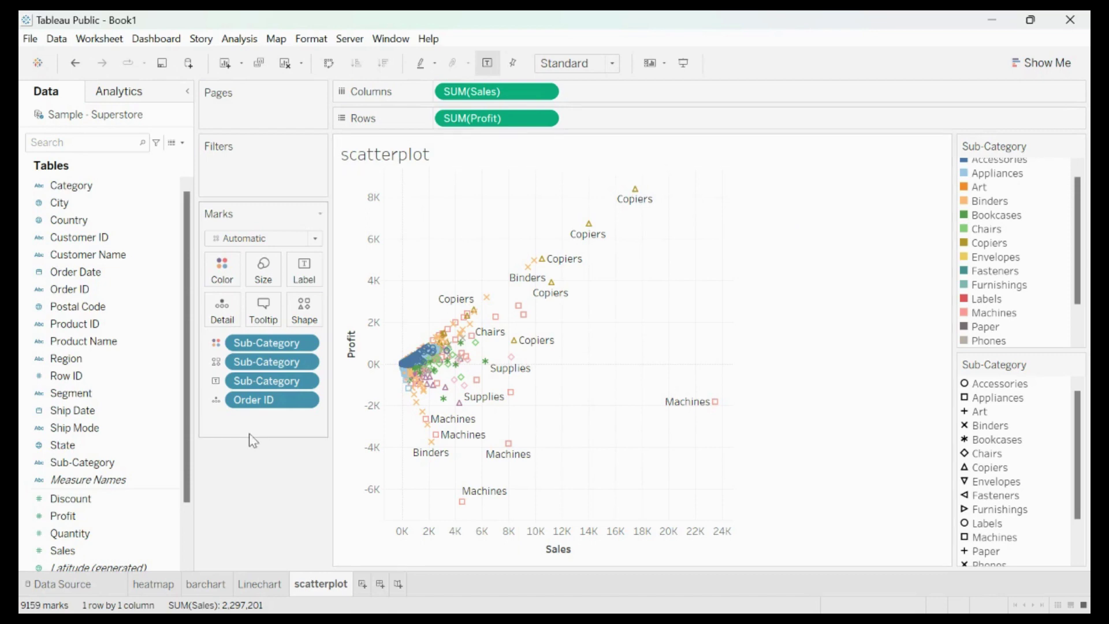
Step: Review the Linechart, barchart and heatmap sheets and return to the scatterplot sheet
{"action": "left_click", "coordinate": [257, 584]}
{"action": "left_click", "coordinate": [195, 586]}
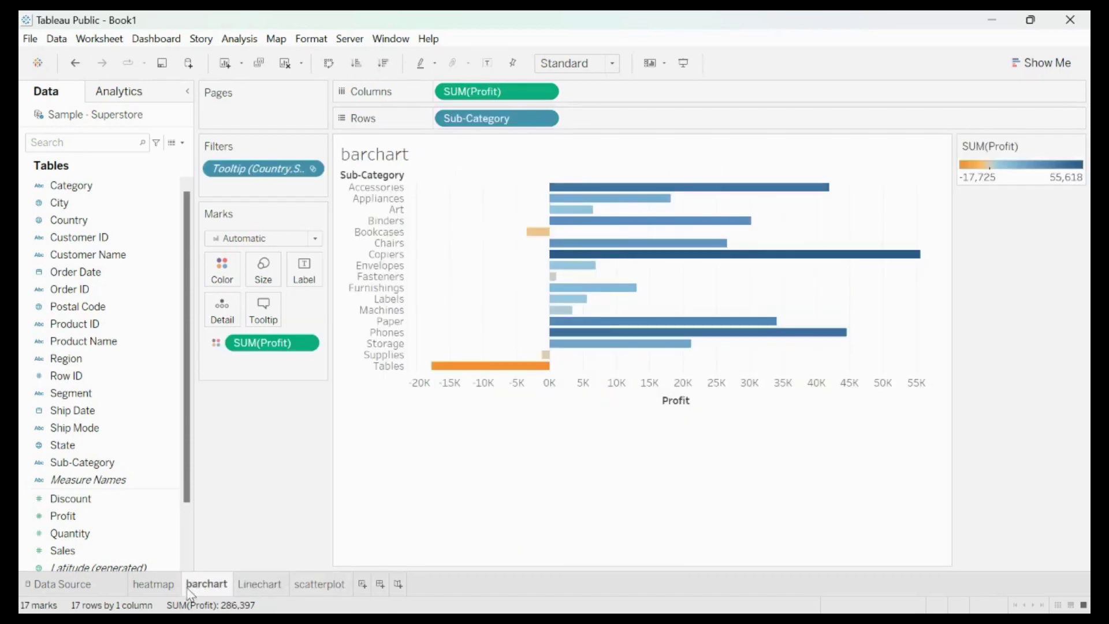
{"action": "left_click", "coordinate": [142, 592]}
{"action": "left_click", "coordinate": [195, 586]}
{"action": "left_click", "coordinate": [249, 586]}
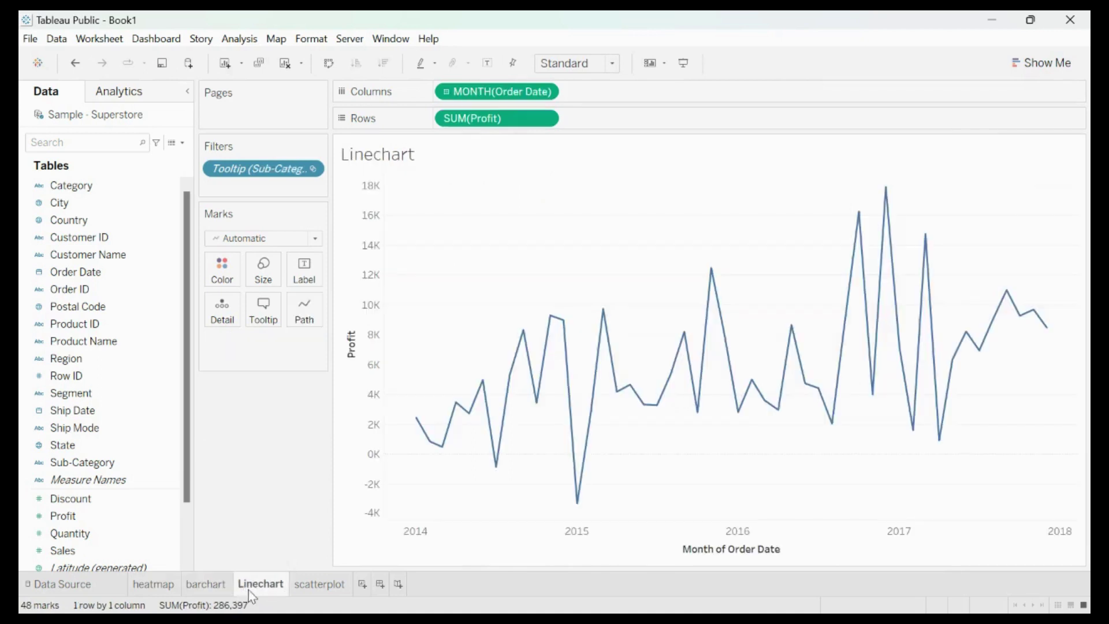
{"action": "left_click", "coordinate": [307, 586]}
Step: Switch to the browser to examine the layout of the four charts in My First Dashboard
{"action": "left_click", "coordinate": [992, 20]}
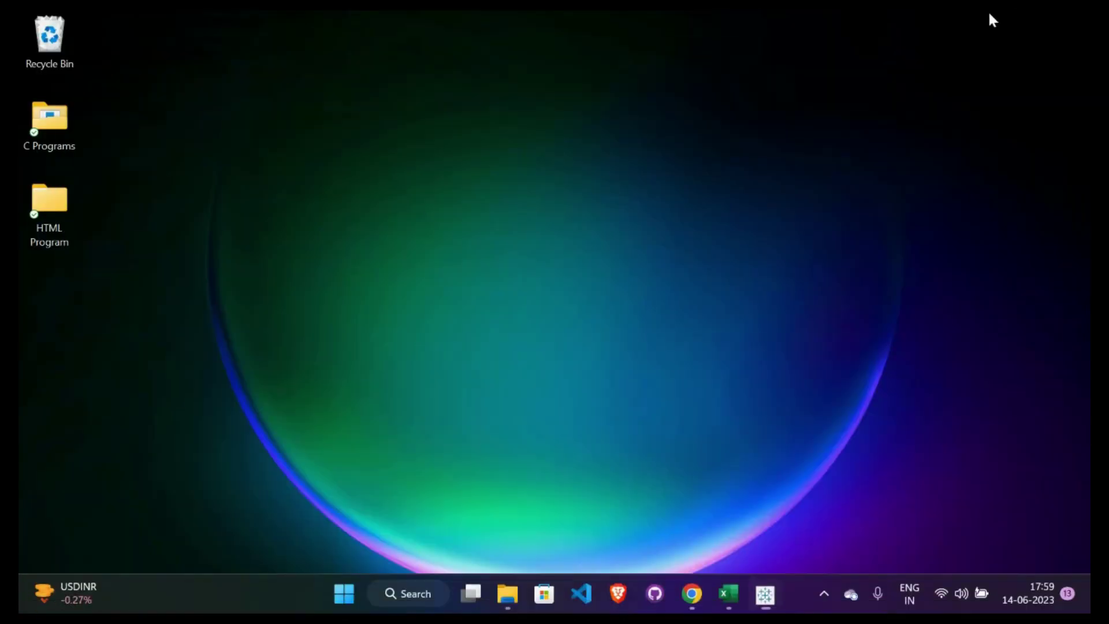
{"action": "mouse_move", "coordinate": [691, 593]}
{"action": "left_click", "coordinate": [577, 508]}
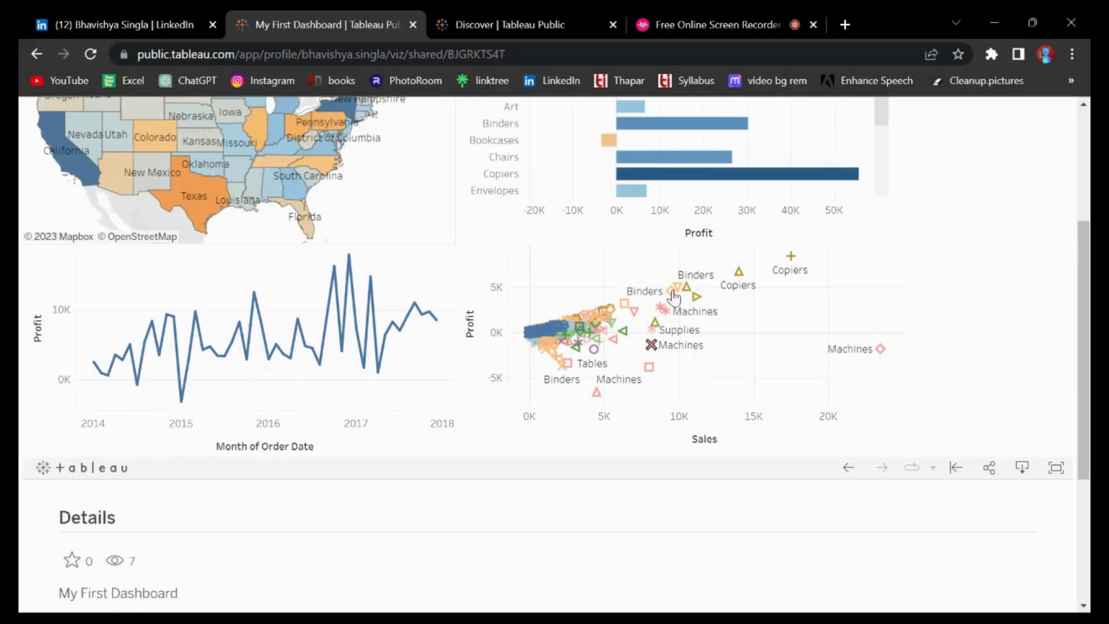
{"action": "scroll", "coordinate": [673, 297], "scroll_direction": "down", "scroll_amount": 1}
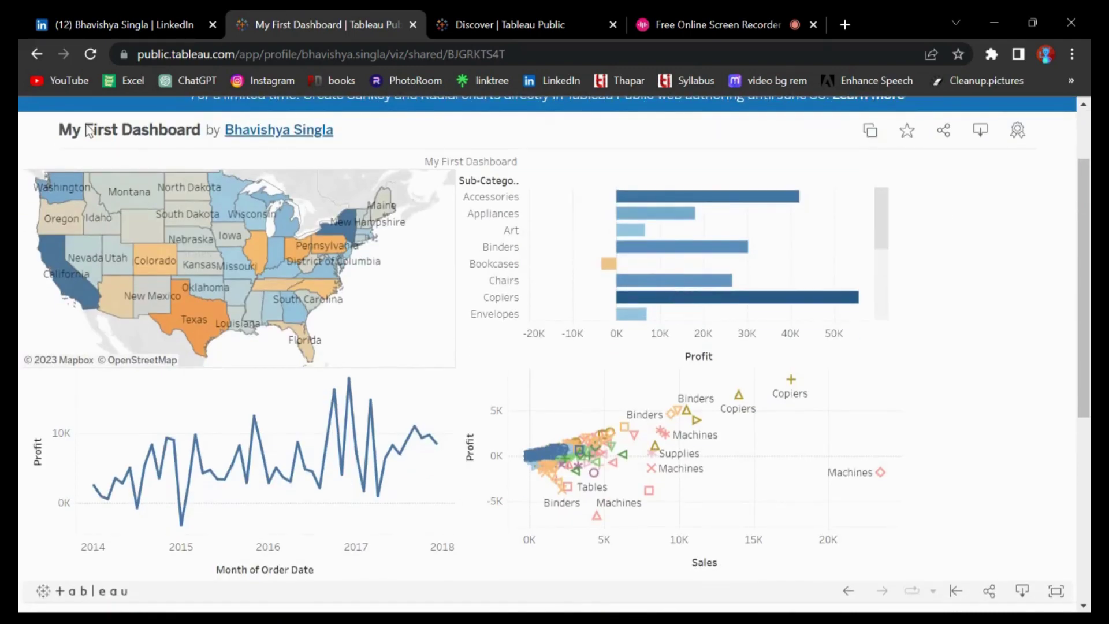
Step: Find the project My First Tableau Dashboard: Exploring Data with Tableau on the LinkedIn profile, and return to Tableau Public
{"action": "left_click", "coordinate": [71, 17]}
{"action": "scroll", "coordinate": [361, 354], "scroll_direction": "down", "scroll_amount": 18}
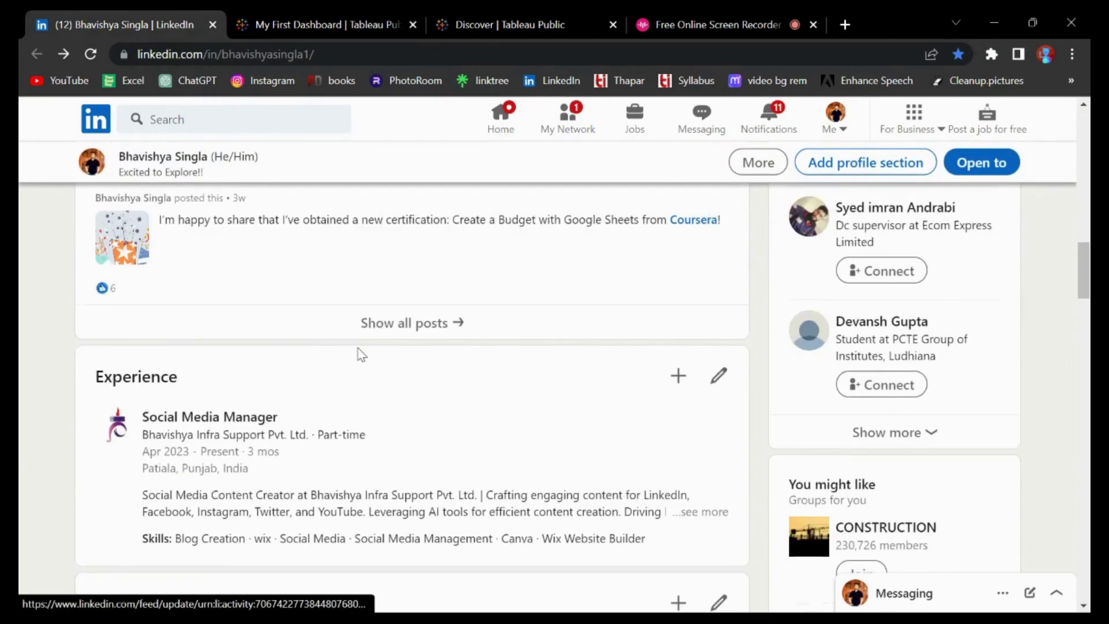
{"action": "scroll", "coordinate": [362, 354], "scroll_direction": "down", "scroll_amount": 17}
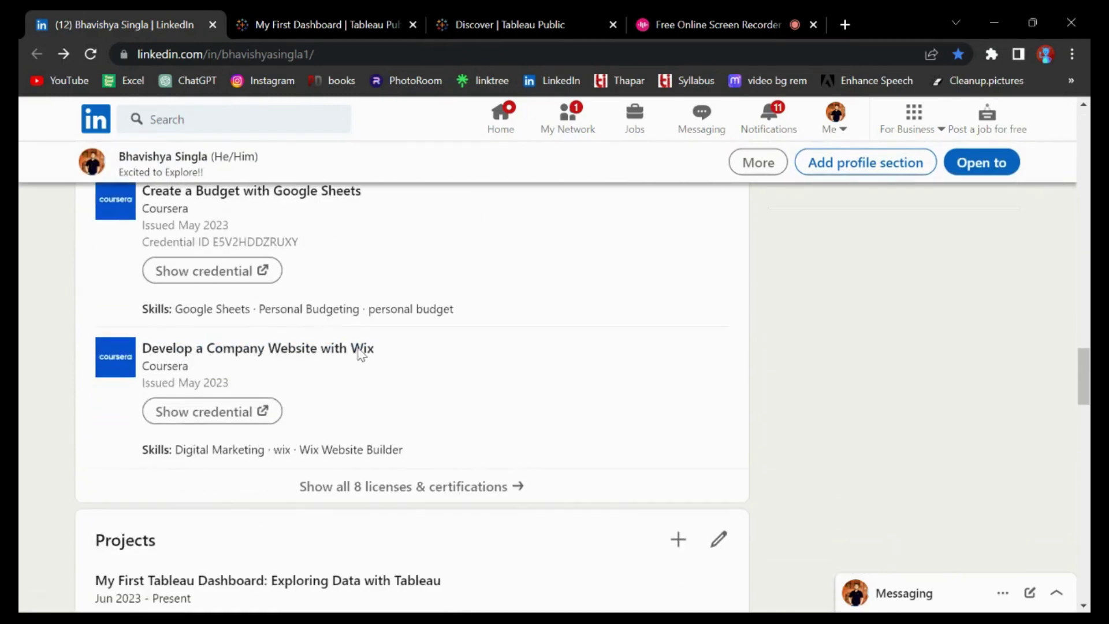
{"action": "scroll", "coordinate": [362, 354], "scroll_direction": "down", "scroll_amount": 3}
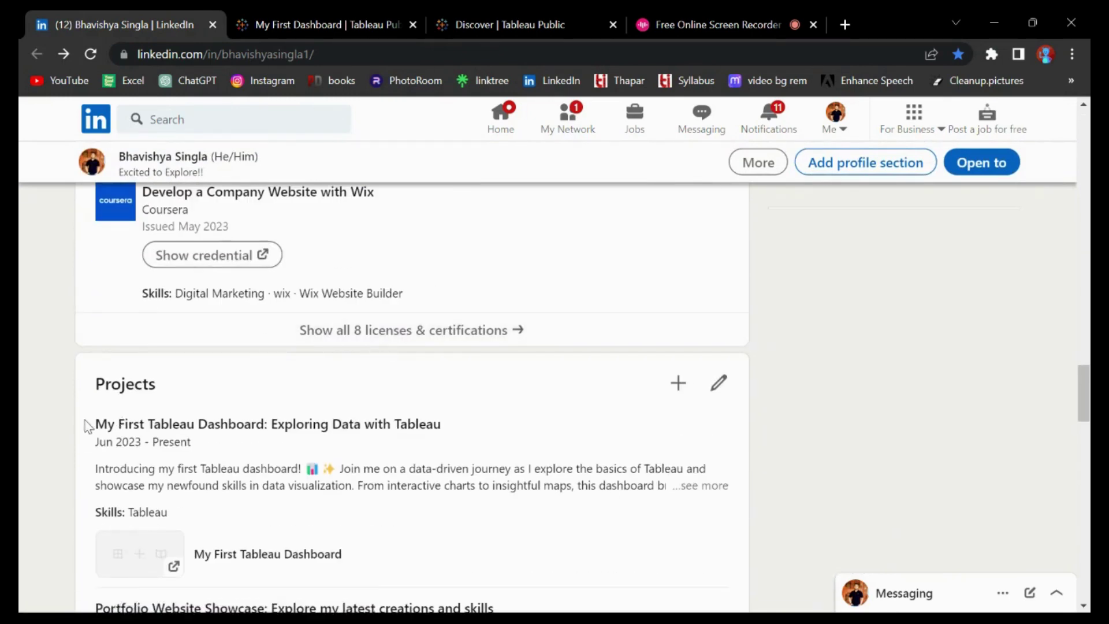
{"action": "left_click_drag", "start_coordinate": [87, 427], "coordinate": [409, 430]}
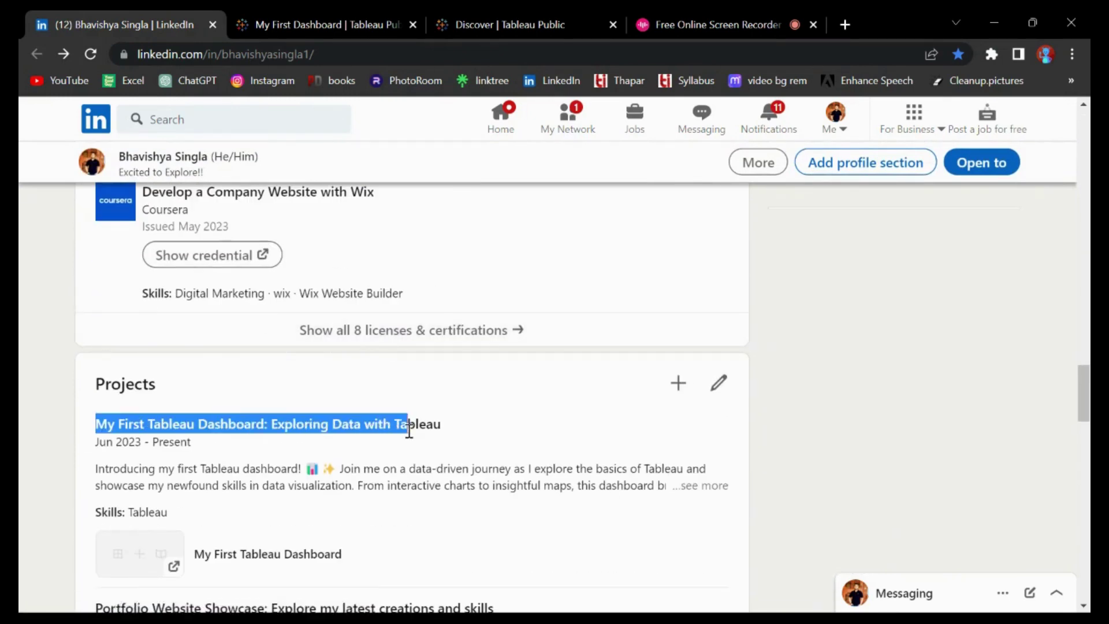
{"action": "left_click", "coordinate": [446, 422]}
{"action": "triple_click", "coordinate": [375, 421]}
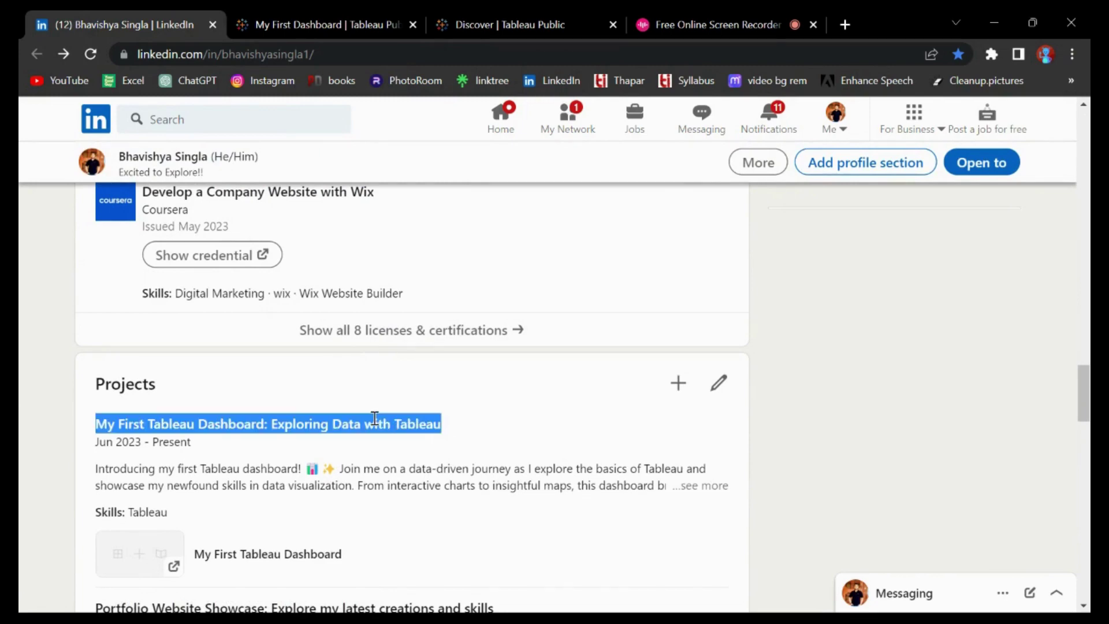
{"action": "left_click", "coordinate": [999, 15]}
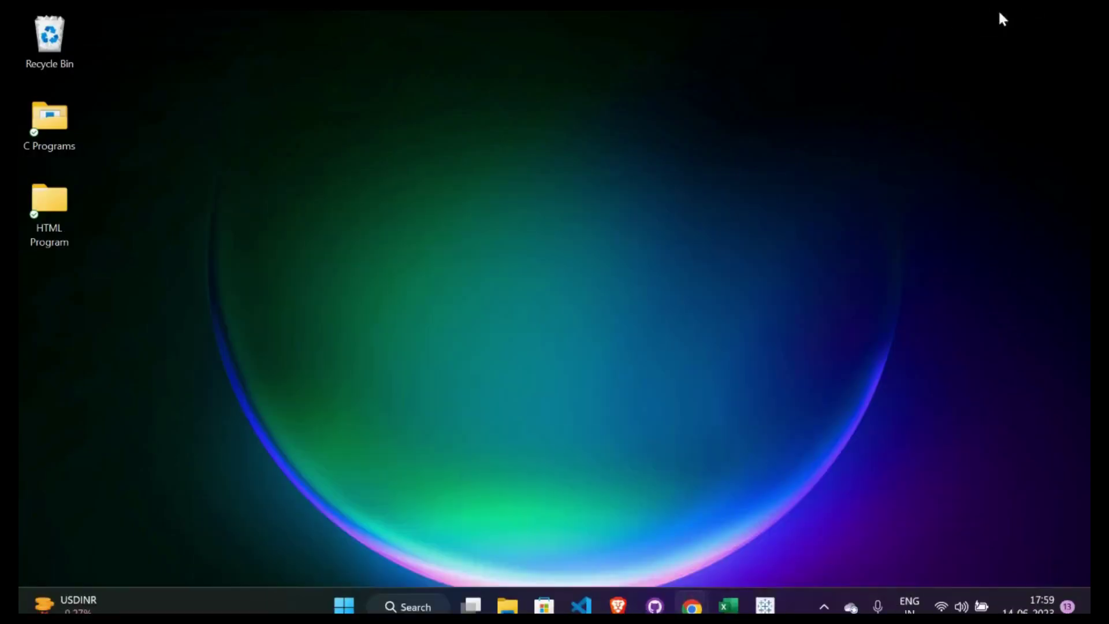
{"action": "left_click", "coordinate": [762, 599]}
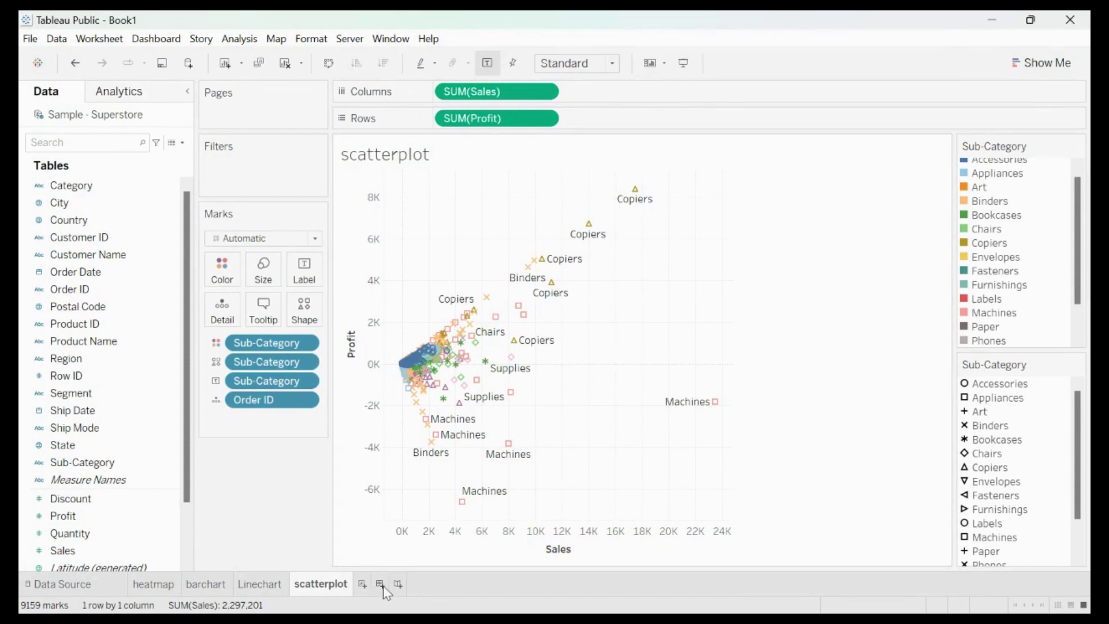
Step: Create a new dashboard and set its size to Automatic
{"action": "left_click", "coordinate": [380, 585]}
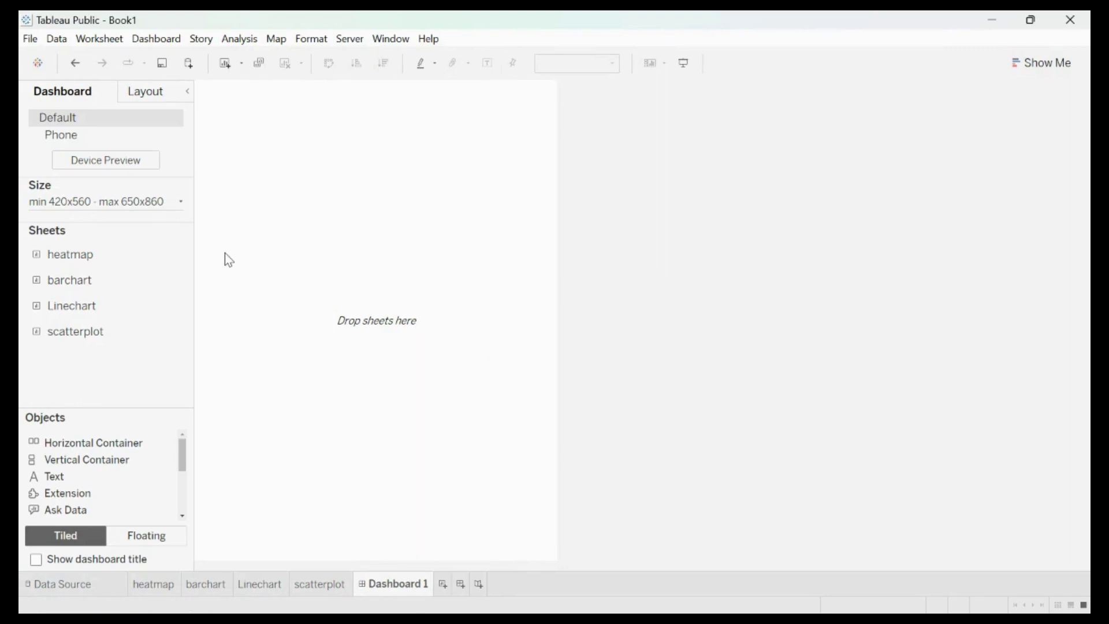
{"action": "left_click", "coordinate": [147, 203]}
{"action": "left_click", "coordinate": [126, 234]}
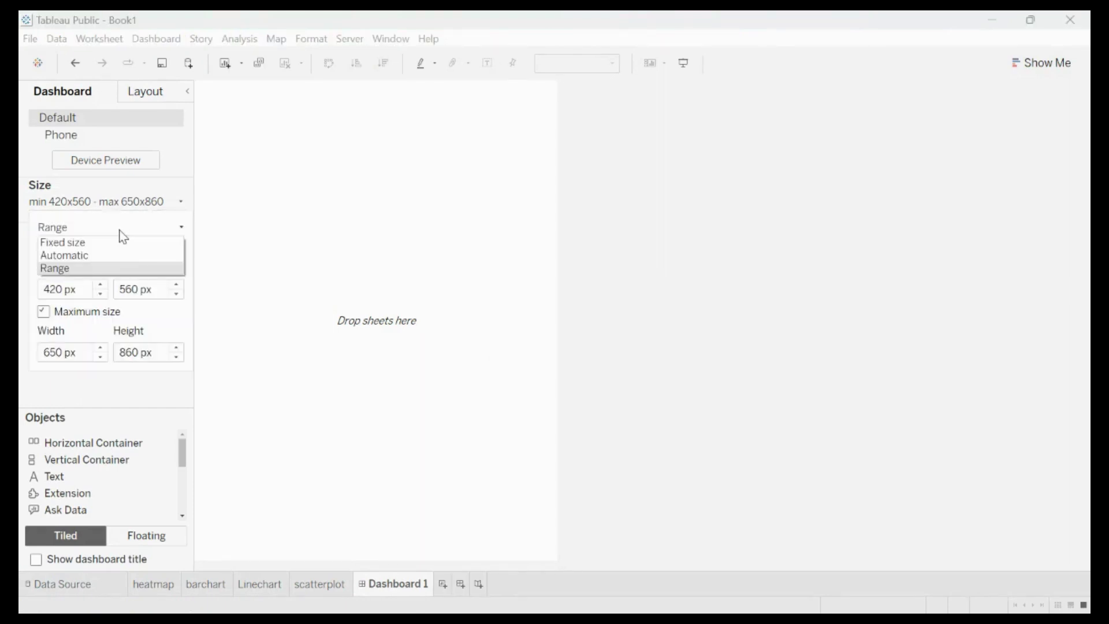
{"action": "left_click", "coordinate": [91, 256]}
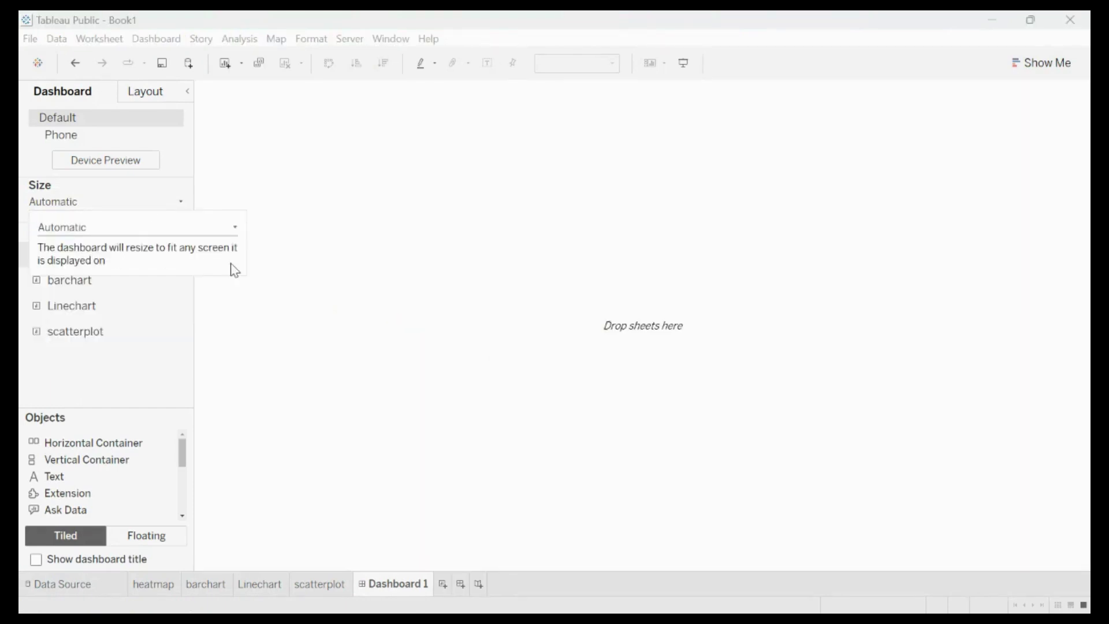
{"action": "left_click", "coordinate": [61, 392]}
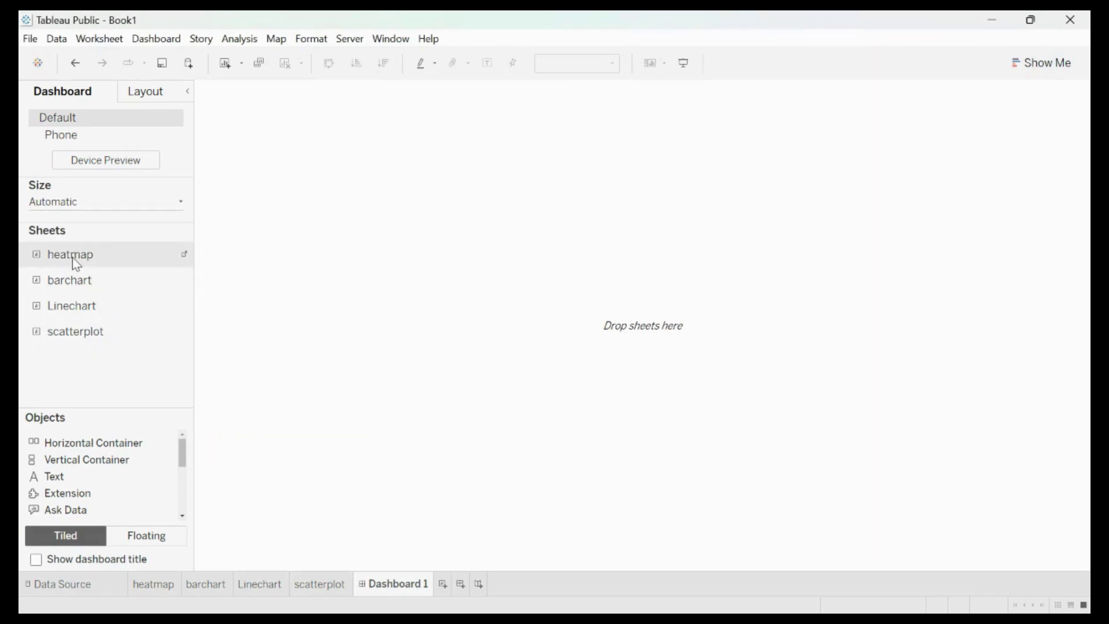
Step: Place the heatmap sheet on the dashboard and remove its Profit legend
{"action": "left_click_drag", "start_coordinate": [185, 257], "coordinate": [268, 149]}
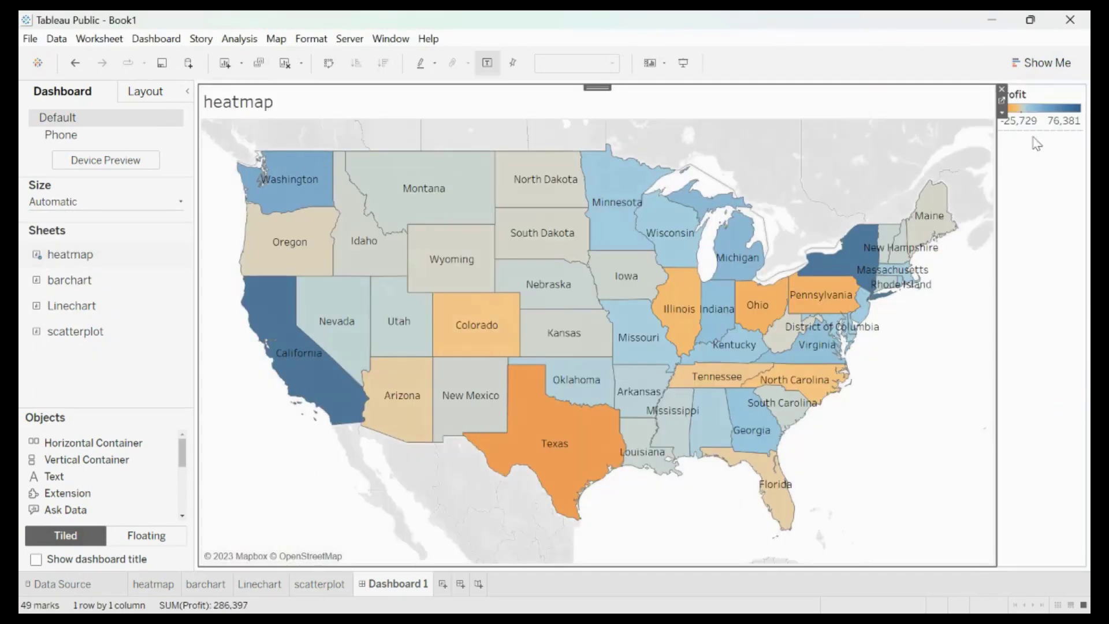
{"action": "left_click", "coordinate": [1072, 101]}
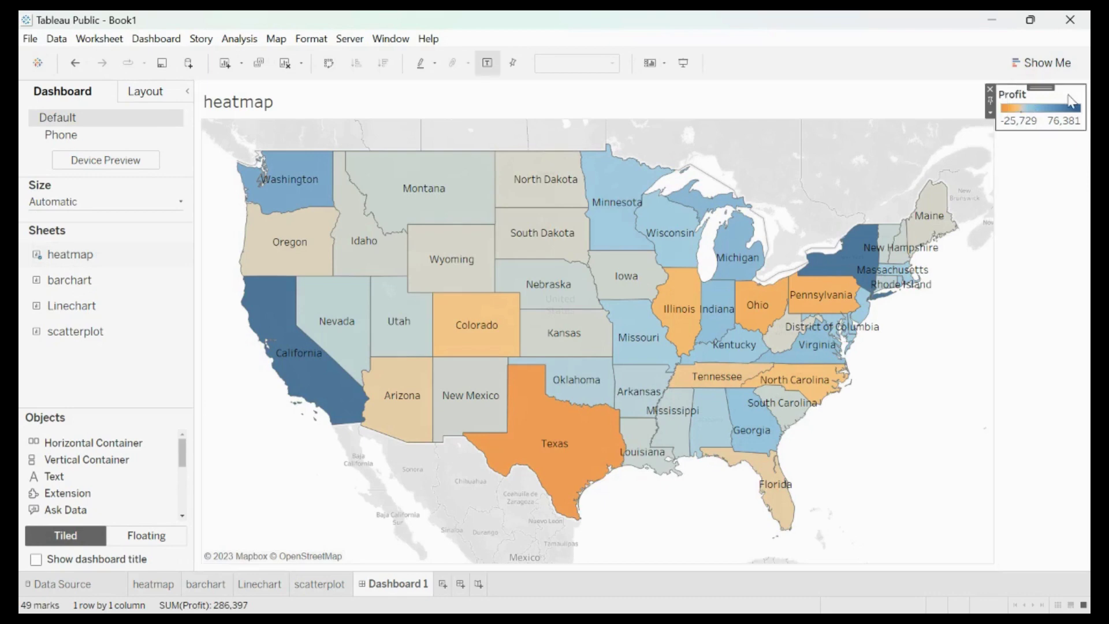
{"action": "left_click", "coordinate": [990, 89]}
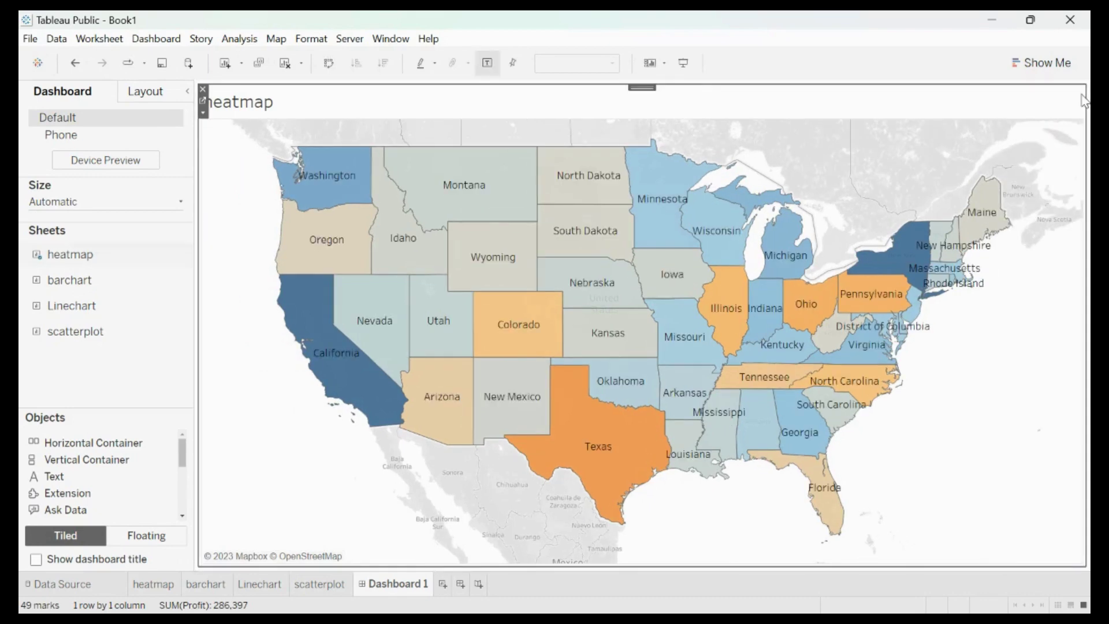
Step: Widen the dashboard's side pane, hide the heatmap's title and make the heatmap floating
{"action": "left_click_drag", "start_coordinate": [196, 369], "coordinate": [249, 383]}
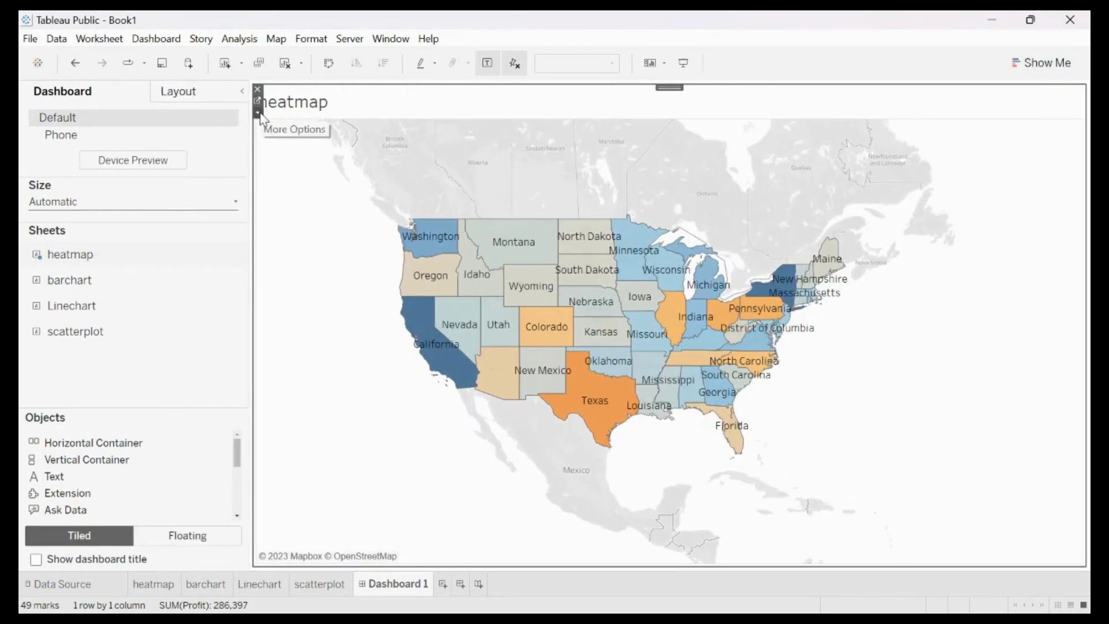
{"action": "left_click", "coordinate": [258, 113]}
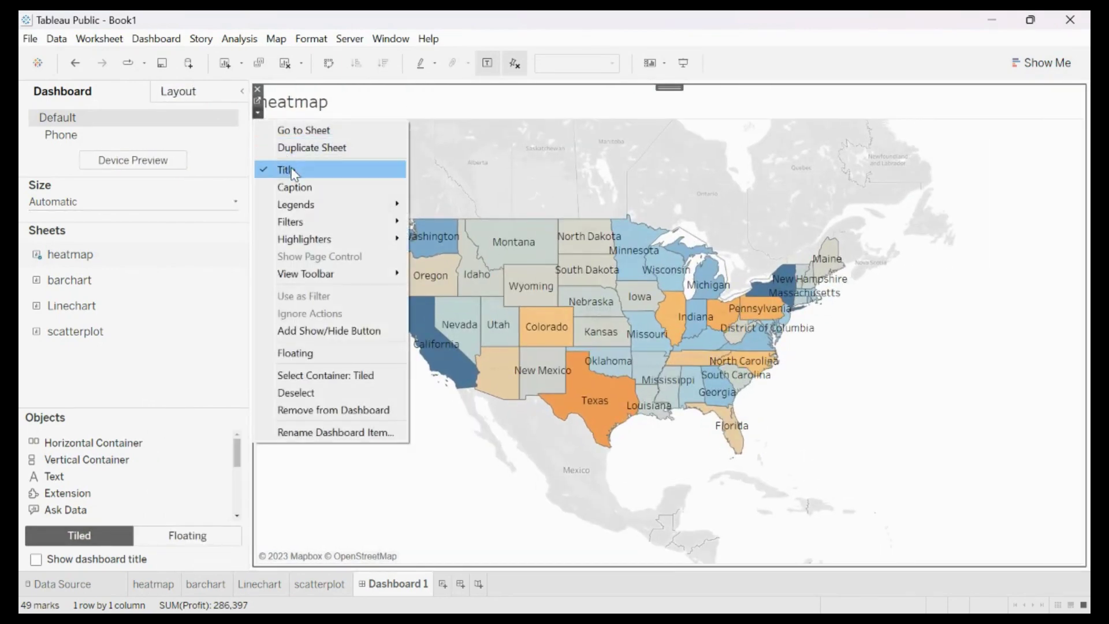
{"action": "left_click", "coordinate": [294, 170]}
{"action": "left_click", "coordinate": [260, 115]}
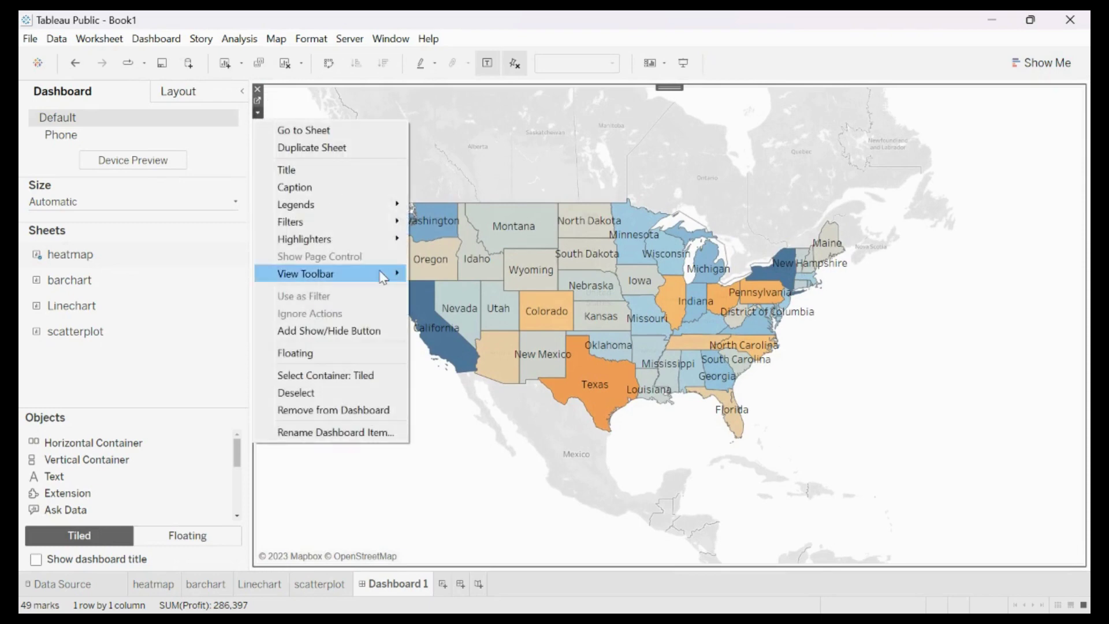
{"action": "left_click", "coordinate": [349, 353]}
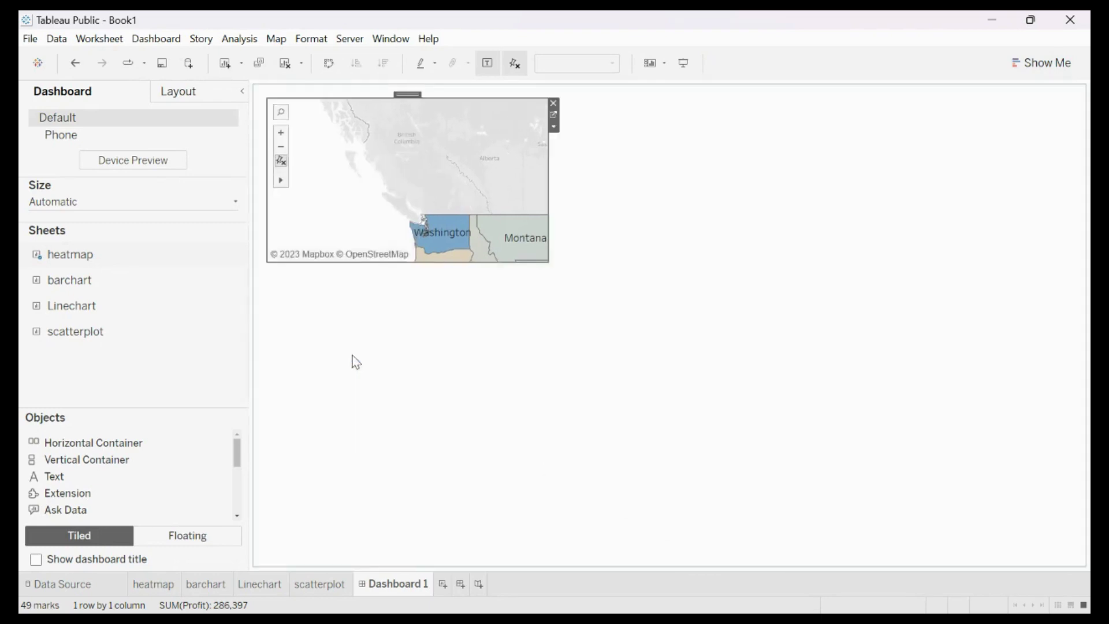
{"action": "mouse_move", "coordinate": [283, 182]}
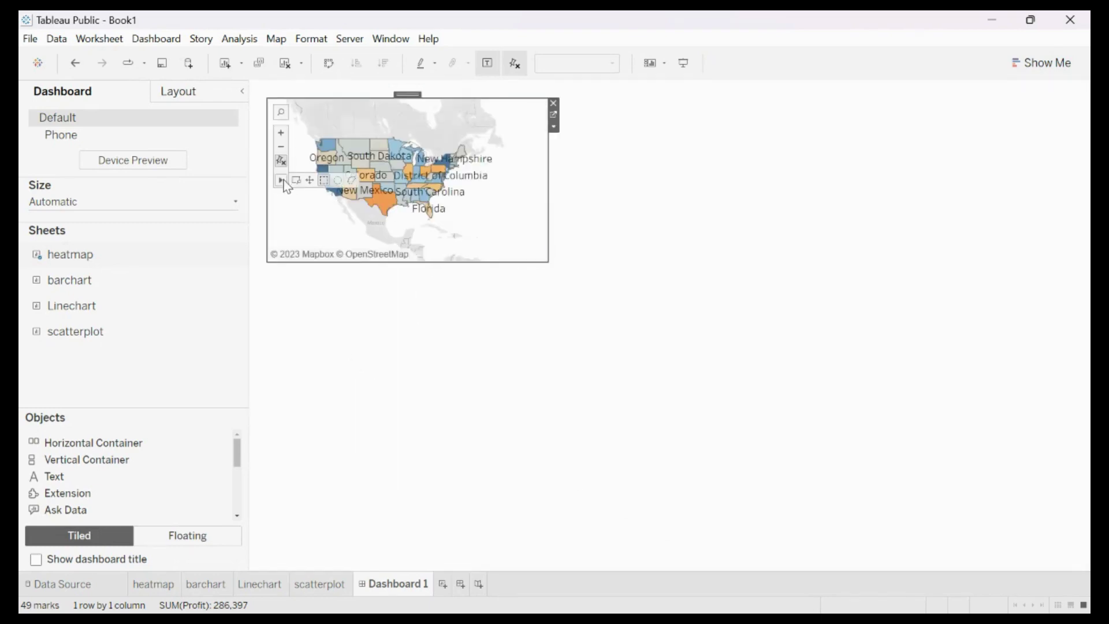
{"action": "left_click", "coordinate": [572, 258]}
{"action": "left_click", "coordinate": [516, 234]}
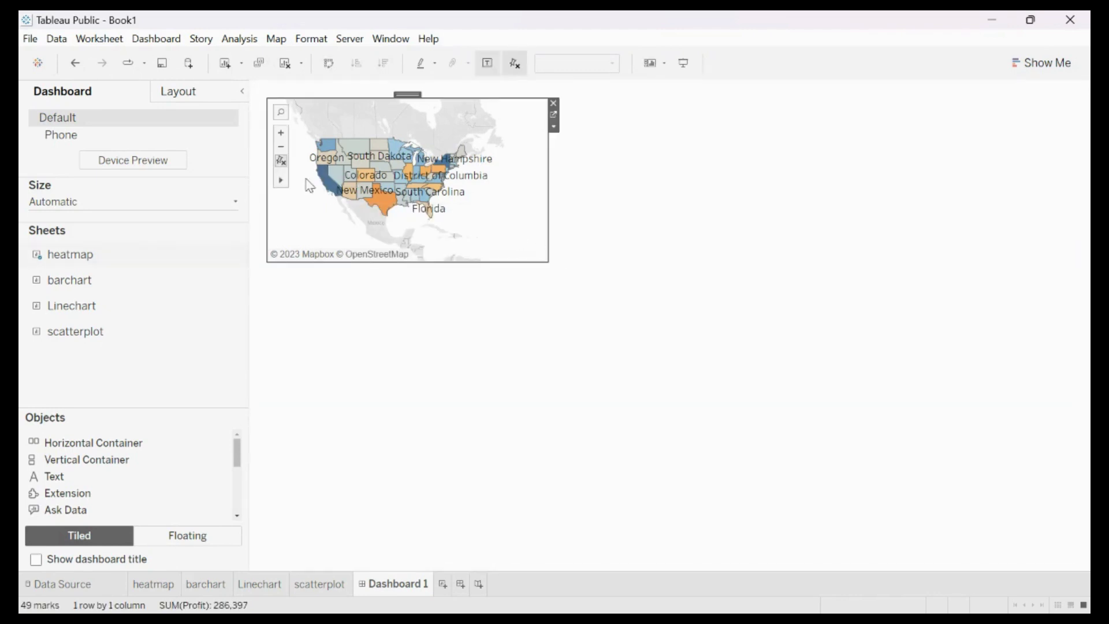
Step: Show the floating heatmap's title and hide it again
{"action": "mouse_move", "coordinate": [279, 182]}
{"action": "left_click", "coordinate": [554, 128]}
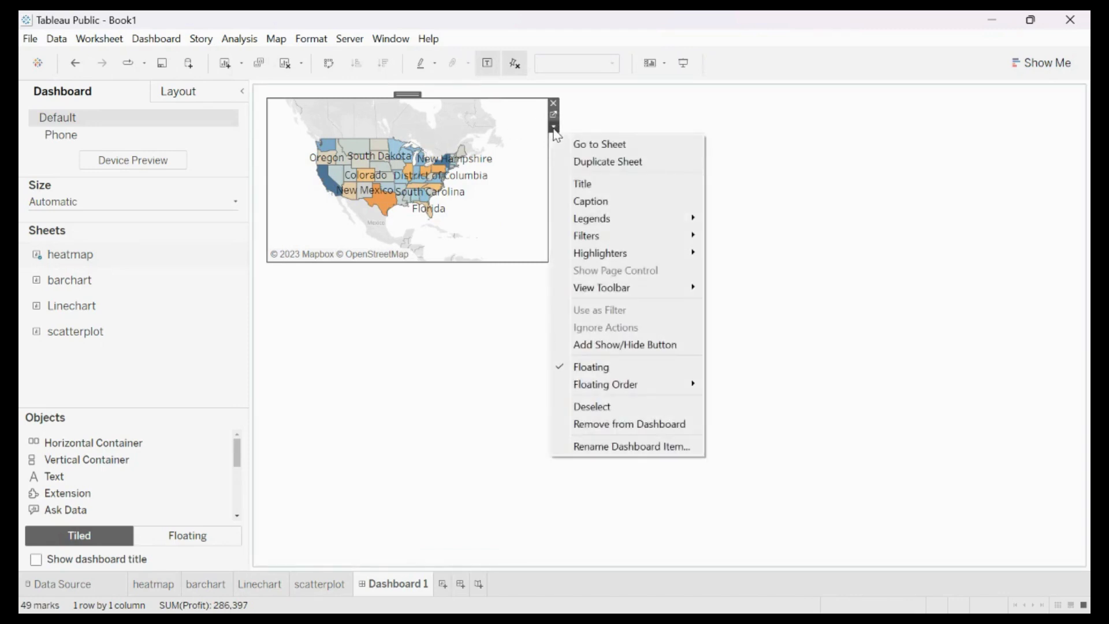
{"action": "left_click", "coordinate": [590, 185]}
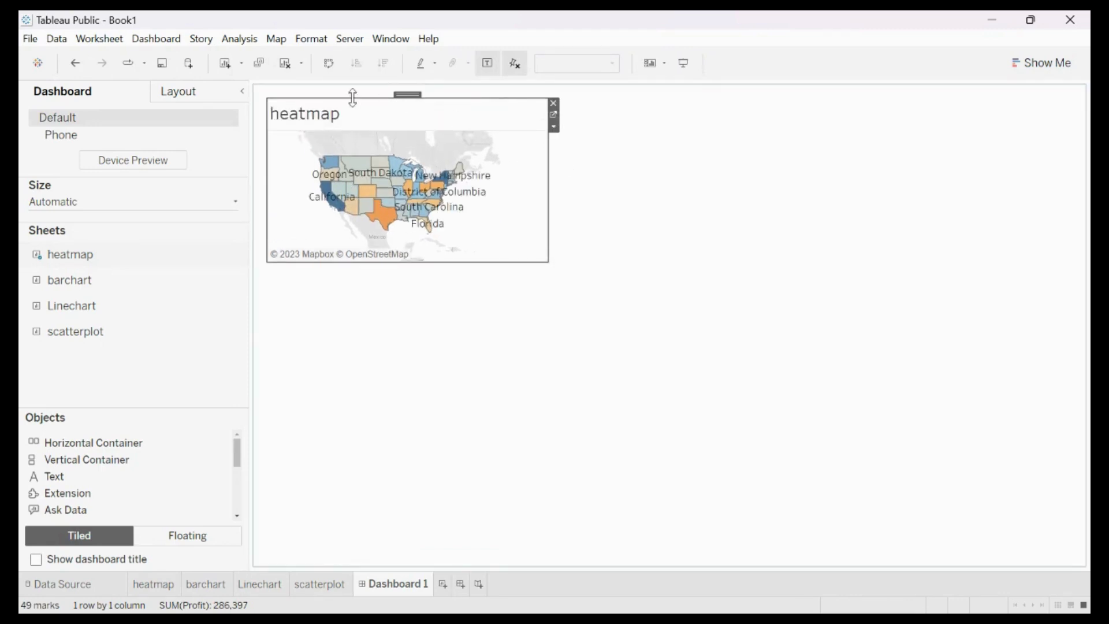
{"action": "left_click", "coordinate": [555, 128]}
{"action": "left_click", "coordinate": [582, 185]}
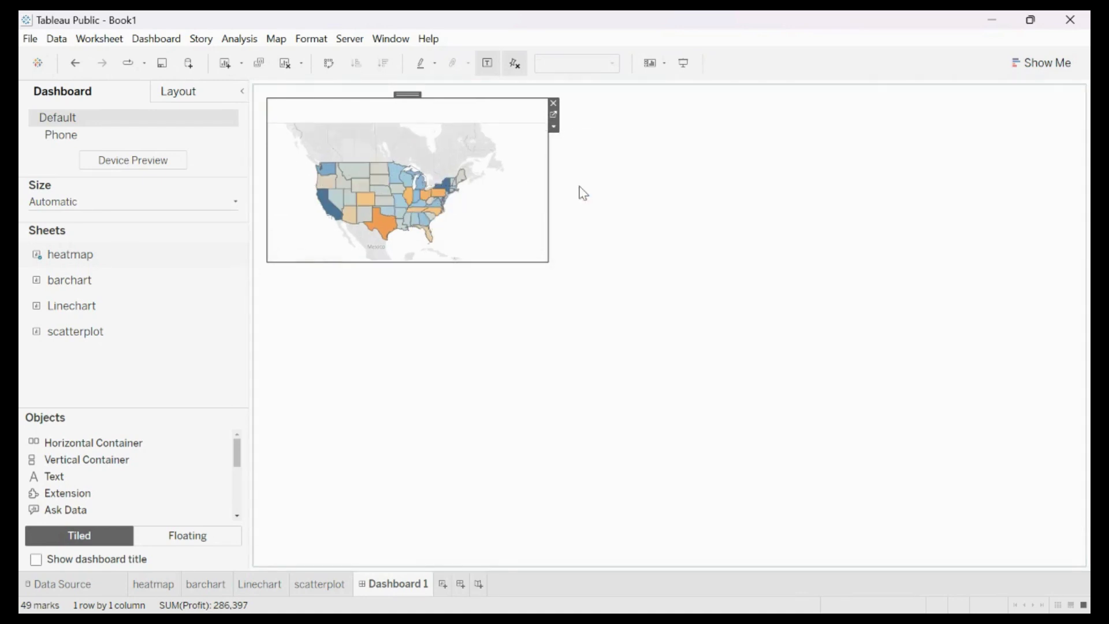
Step: Resize the floating heatmap so it is wider and taller across the upper half of the dashboard
{"action": "left_click", "coordinate": [555, 127]}
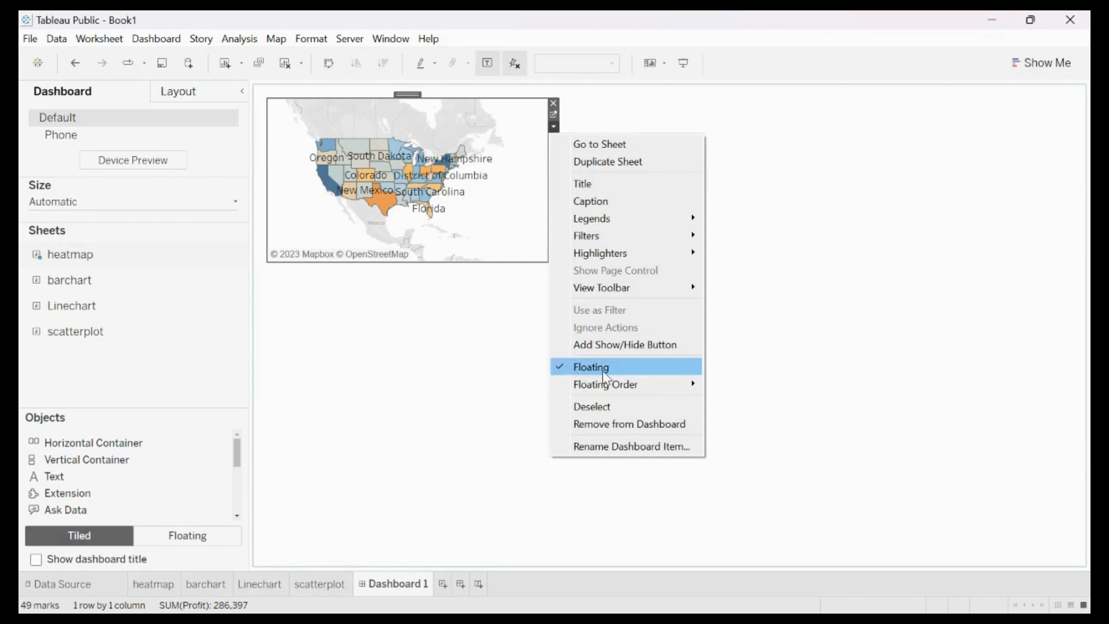
{"action": "left_click", "coordinate": [458, 322]}
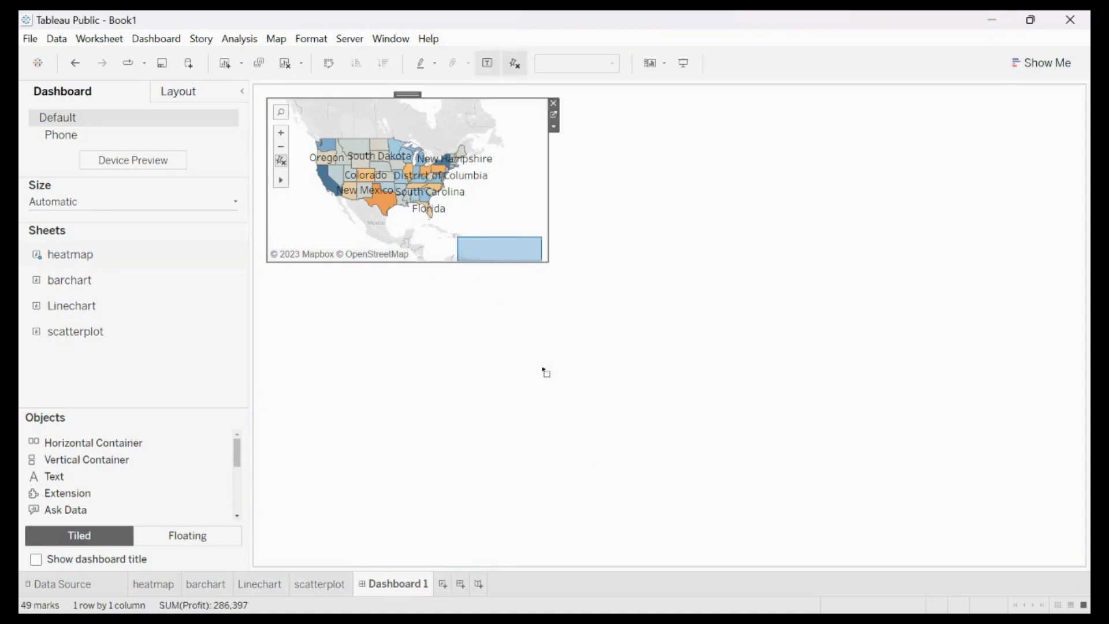
{"action": "left_click_drag", "start_coordinate": [543, 369], "coordinate": [545, 228]}
{"action": "left_click_drag", "start_coordinate": [787, 313], "coordinate": [491, 220]}
{"action": "mouse_move", "coordinate": [421, 263]}
{"action": "left_mouse_down"}
{"action": "mouse_move", "coordinate": [418, 208]}
{"action": "mouse_move", "coordinate": [404, 271]}
{"action": "left_mouse_up"}
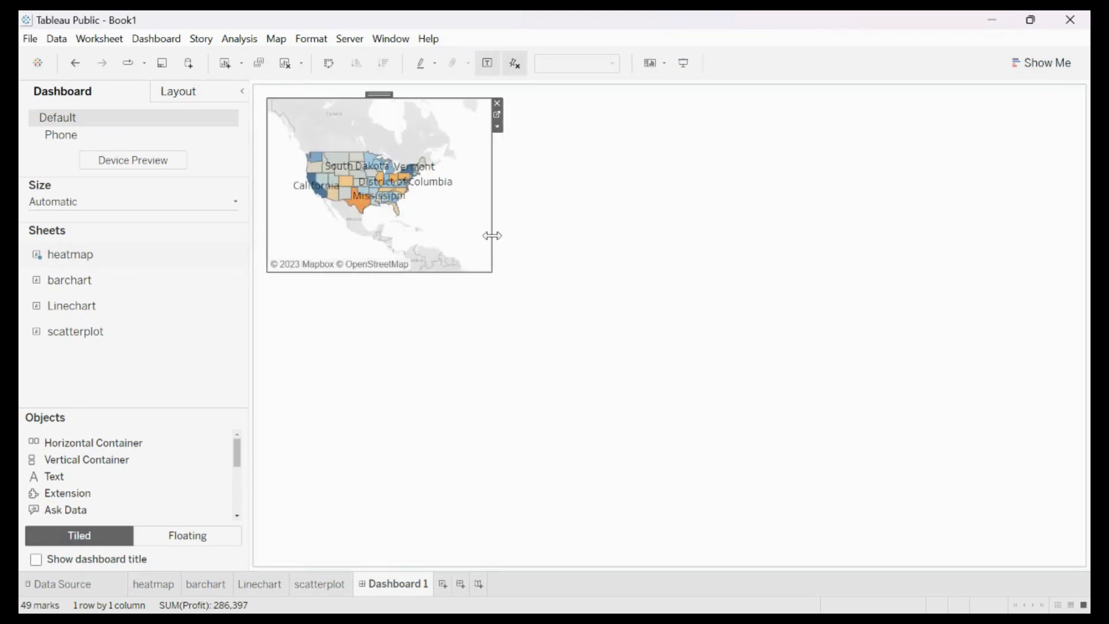
{"action": "left_click_drag", "start_coordinate": [492, 236], "coordinate": [651, 249]}
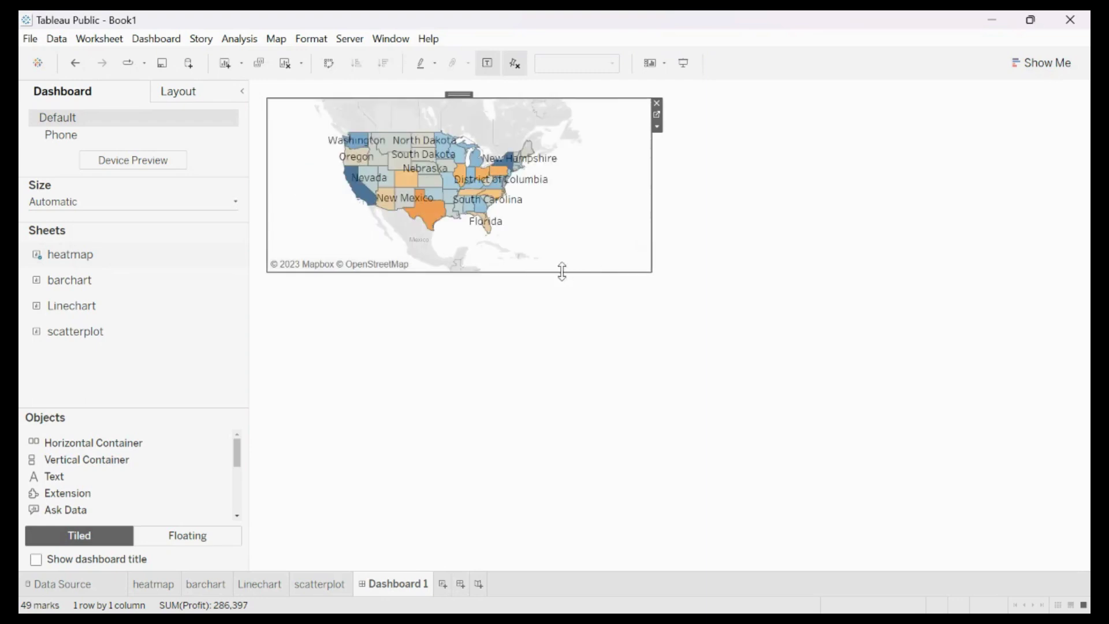
{"action": "left_click_drag", "start_coordinate": [562, 272], "coordinate": [554, 316]}
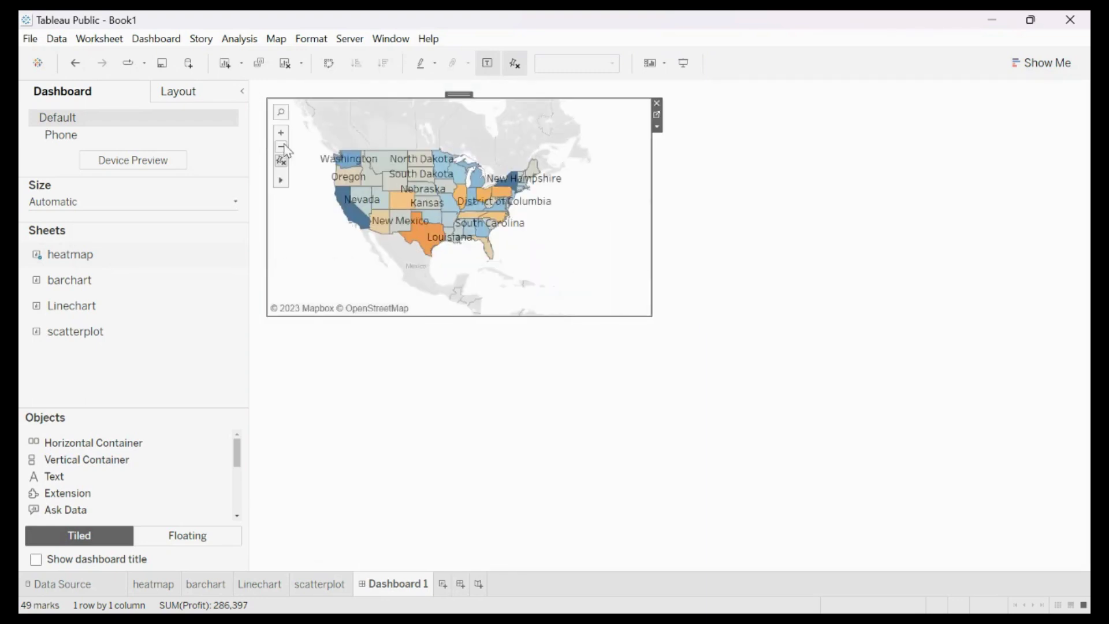
Step: Zoom in on the heatmap's map and zoom back out to the full country
{"action": "left_click", "coordinate": [282, 136]}
{"action": "left_click", "coordinate": [281, 138]}
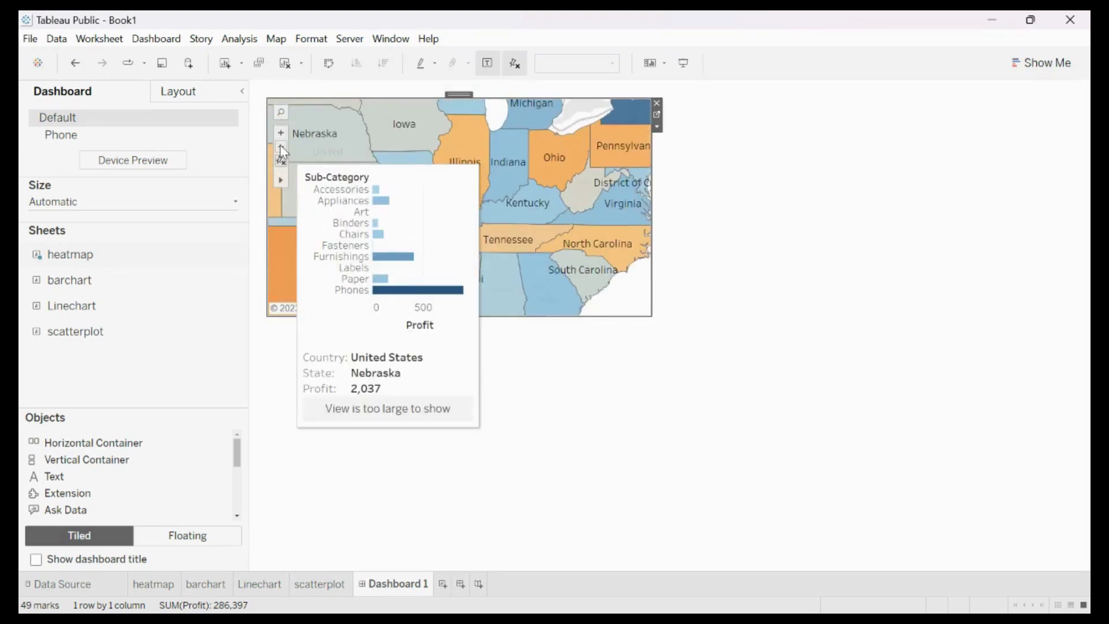
{"action": "left_click", "coordinate": [281, 147]}
{"action": "left_click", "coordinate": [281, 148]}
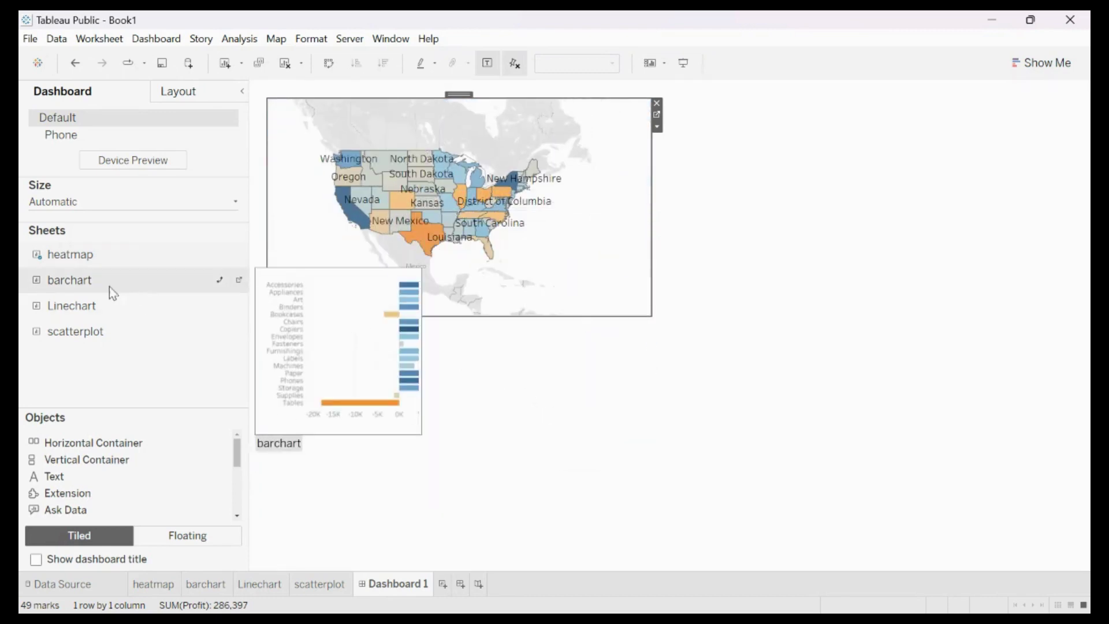
Step: Place the barchart sheet on the dashboard
{"action": "left_click_drag", "start_coordinate": [111, 289], "coordinate": [473, 301]}
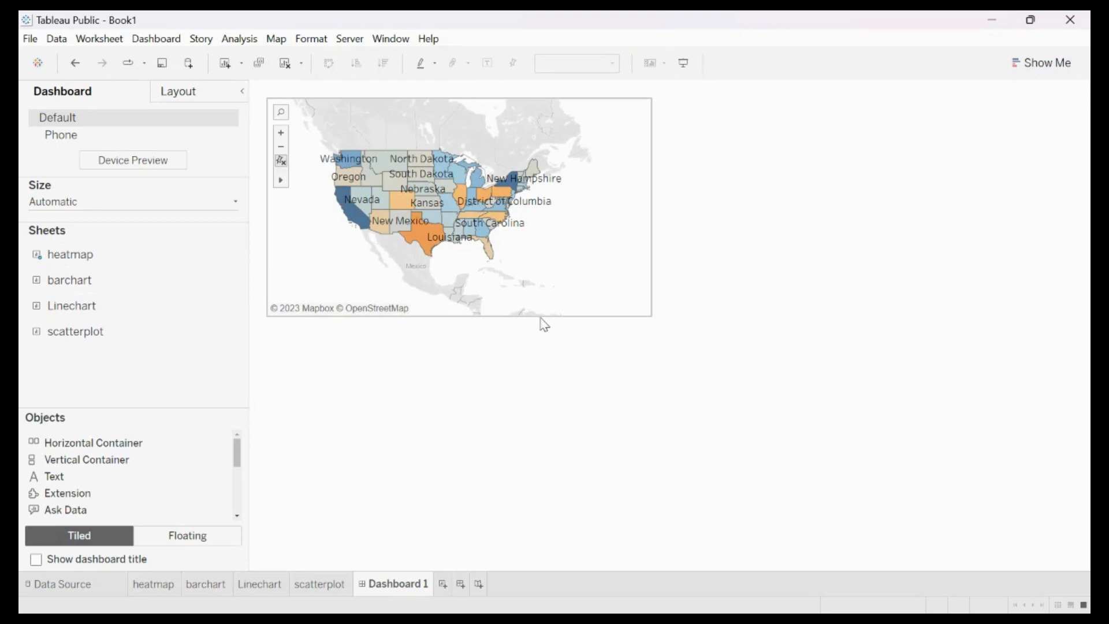
{"action": "left_click_drag", "start_coordinate": [144, 281], "coordinate": [644, 341]}
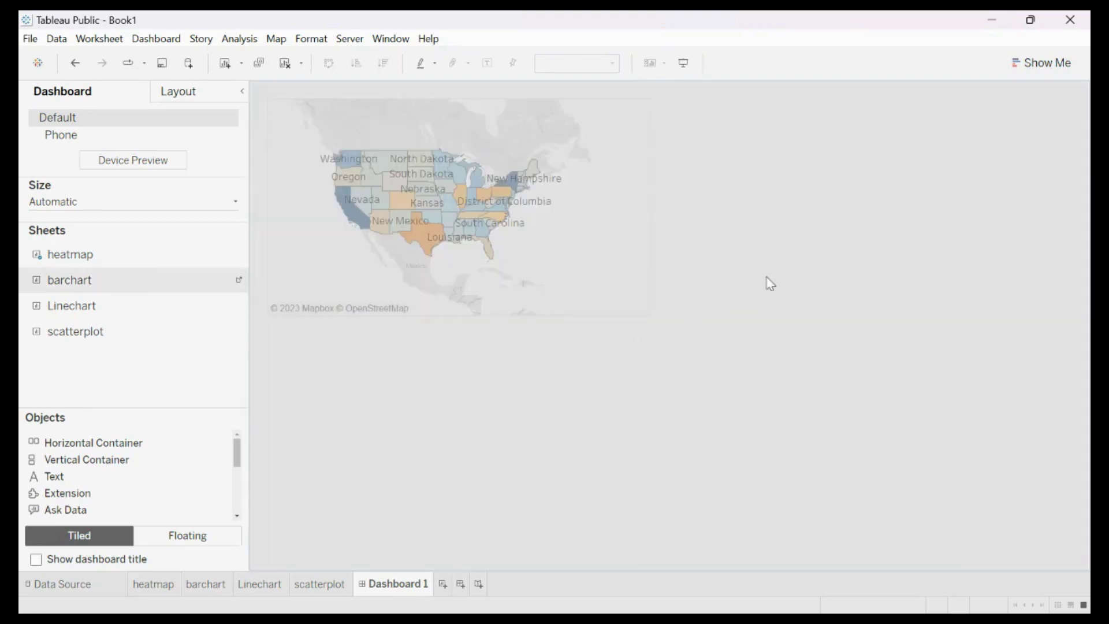
{"action": "left_click_drag", "start_coordinate": [771, 283], "coordinate": [767, 283]}
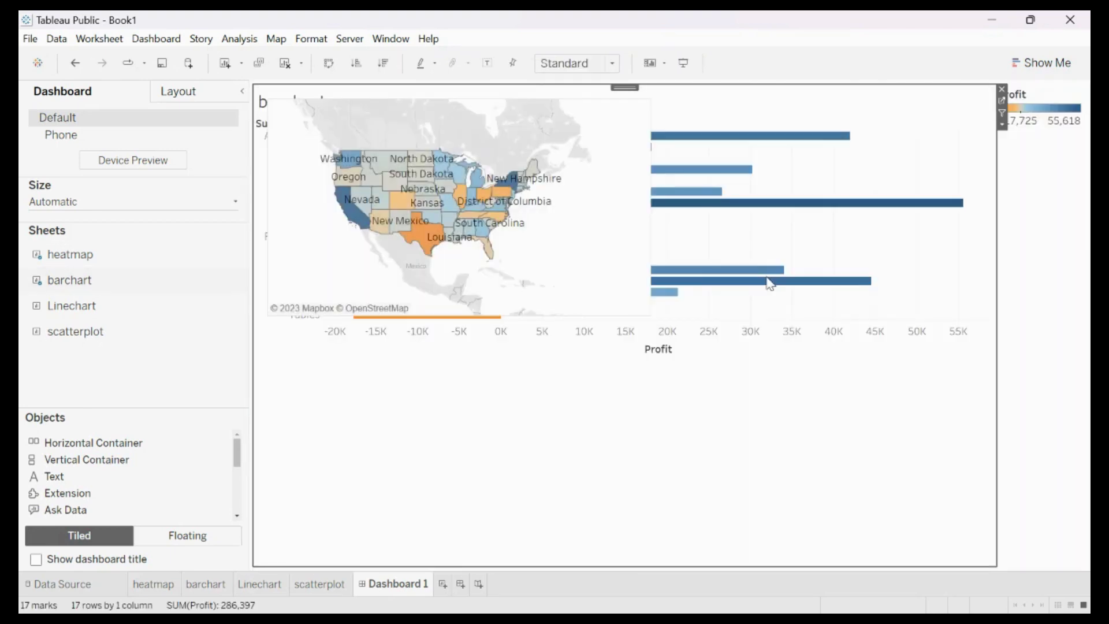
Step: Hide the bar chart's title and make the bar chart floating
{"action": "left_click", "coordinate": [1003, 125]}
{"action": "left_click", "coordinate": [968, 198]}
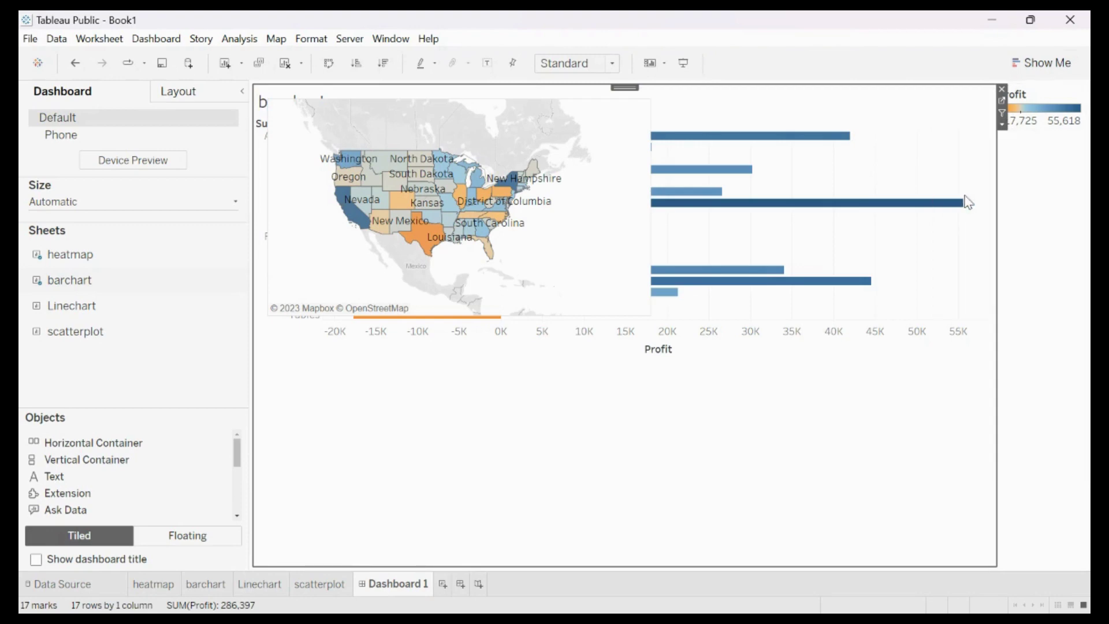
{"action": "left_click", "coordinate": [1002, 124]}
{"action": "left_click", "coordinate": [1001, 383]}
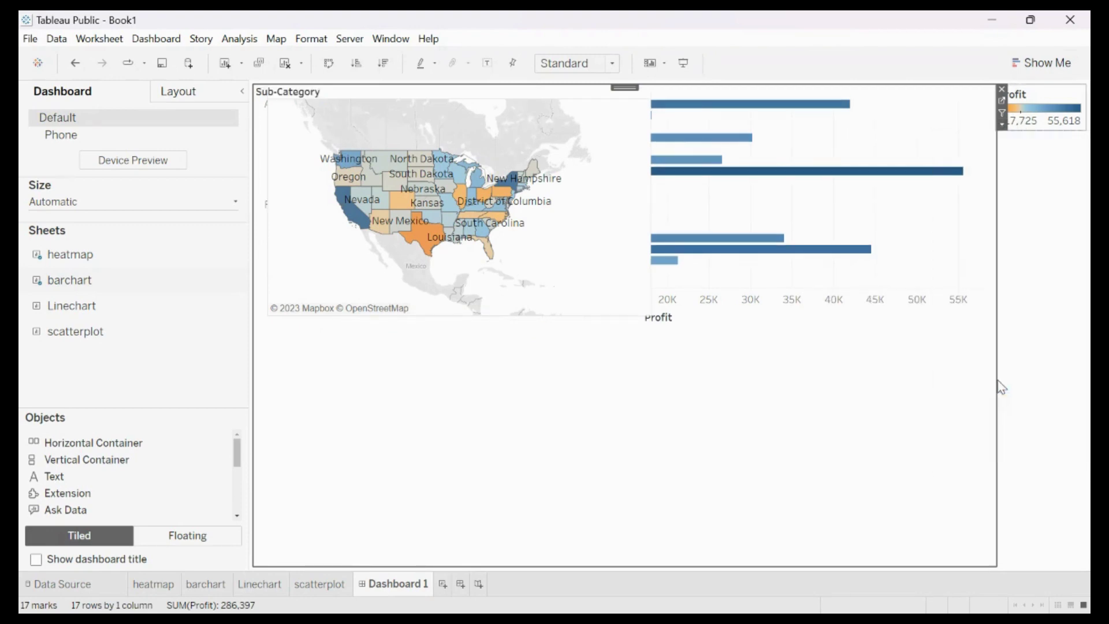
{"action": "left_click_drag", "start_coordinate": [378, 177], "coordinate": [513, 218]}
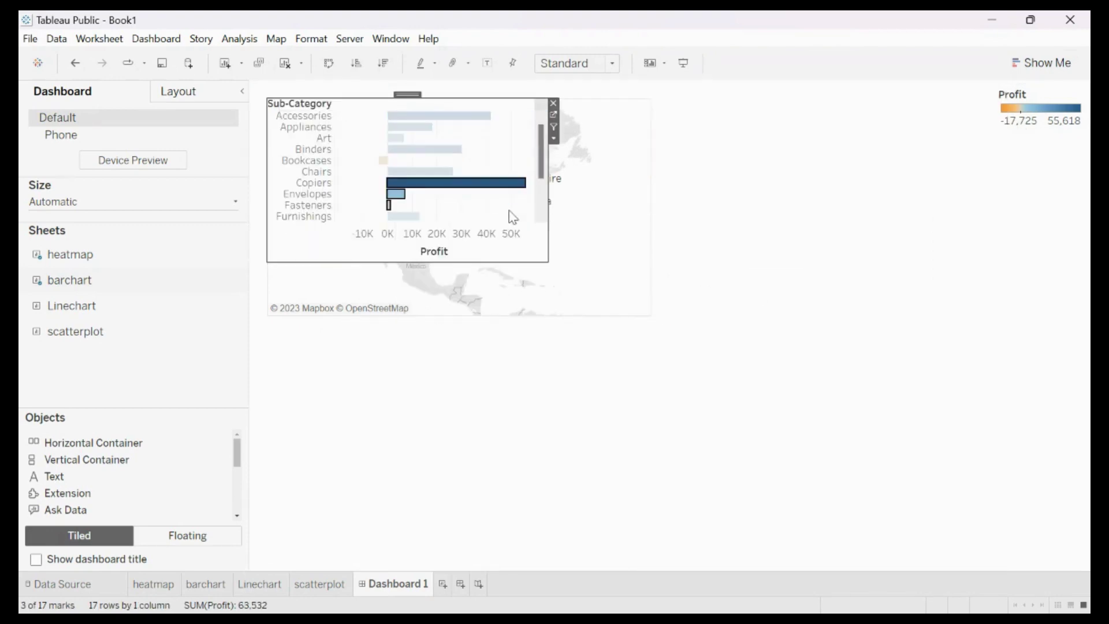
Step: Position the bar chart directly beside the heatmap, enlarge it to match the heatmap's height and clear its bar selection
{"action": "left_click_drag", "start_coordinate": [417, 93], "coordinate": [802, 100]}
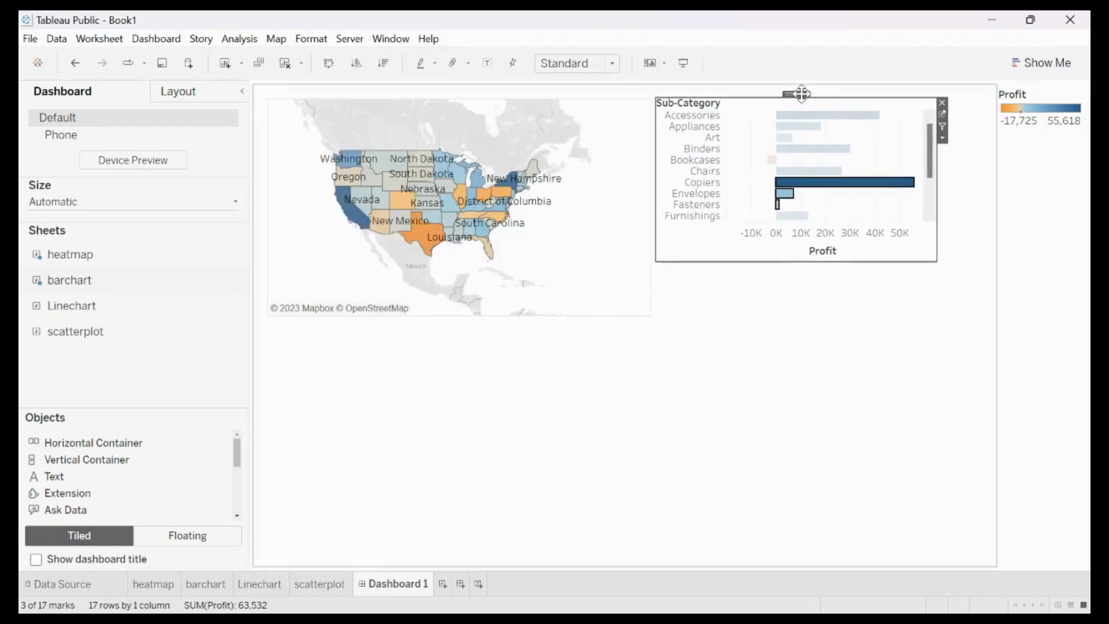
{"action": "left_click_drag", "start_coordinate": [937, 262], "coordinate": [986, 312]}
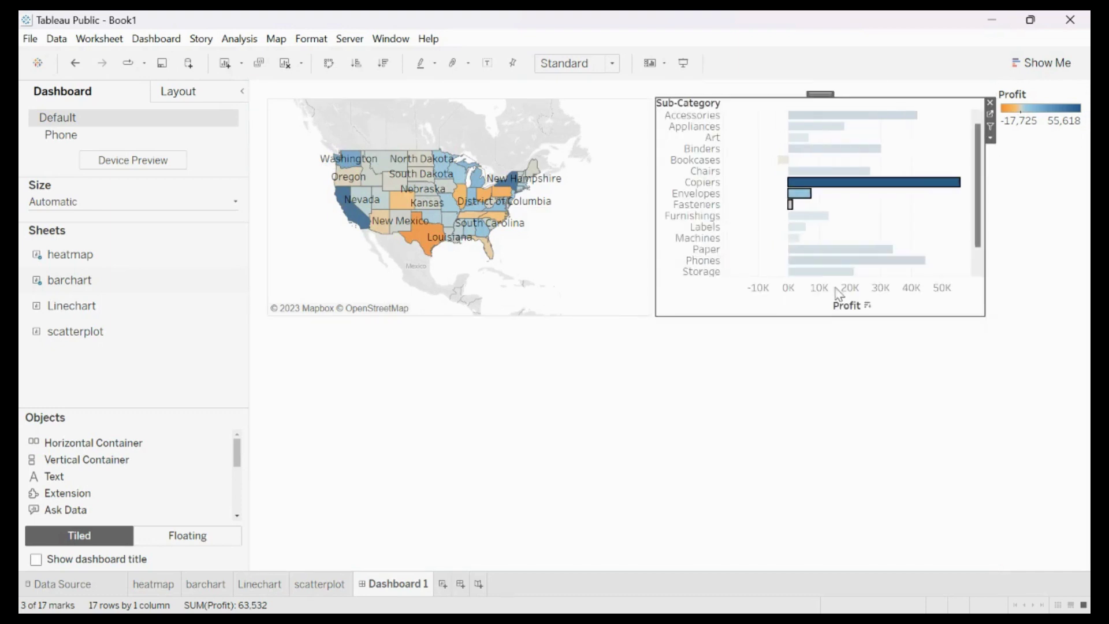
{"action": "left_click", "coordinate": [792, 194]}
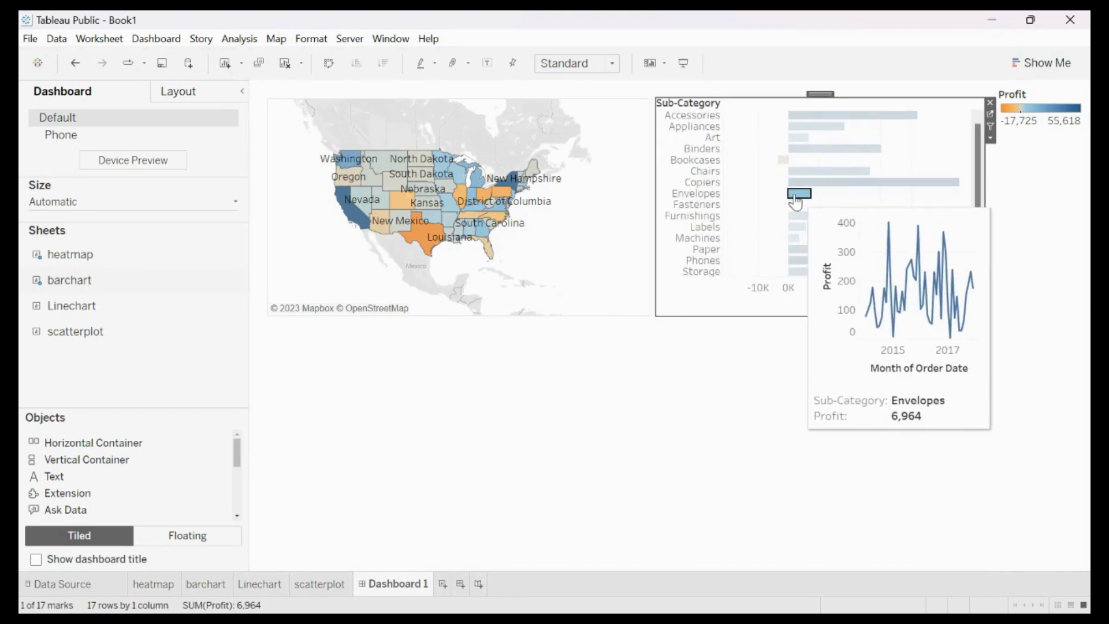
{"action": "left_click", "coordinate": [765, 336]}
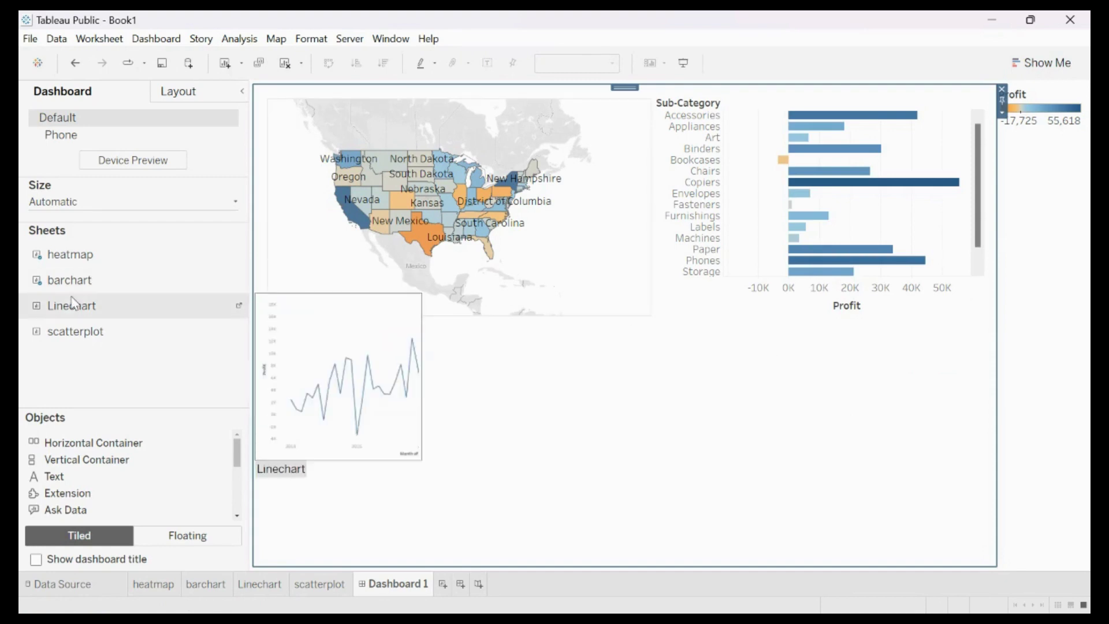
Step: Add the Linechart sheet to the dashboard as a floating item placed below the heatmap
{"action": "left_click_drag", "start_coordinate": [240, 305], "coordinate": [347, 370]}
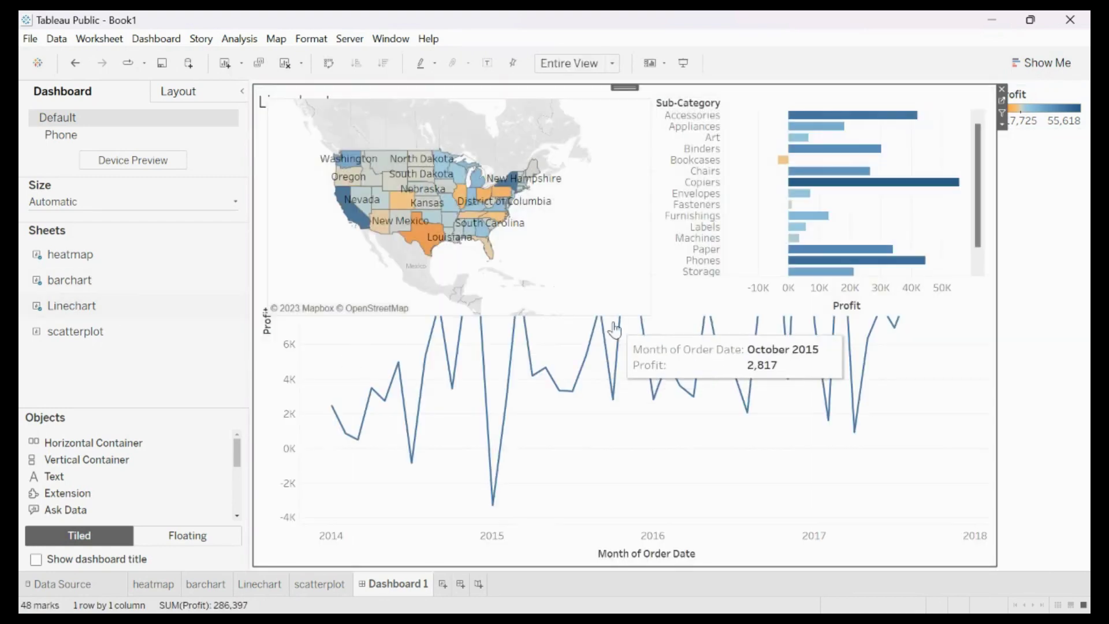
{"action": "left_click", "coordinate": [1001, 124]}
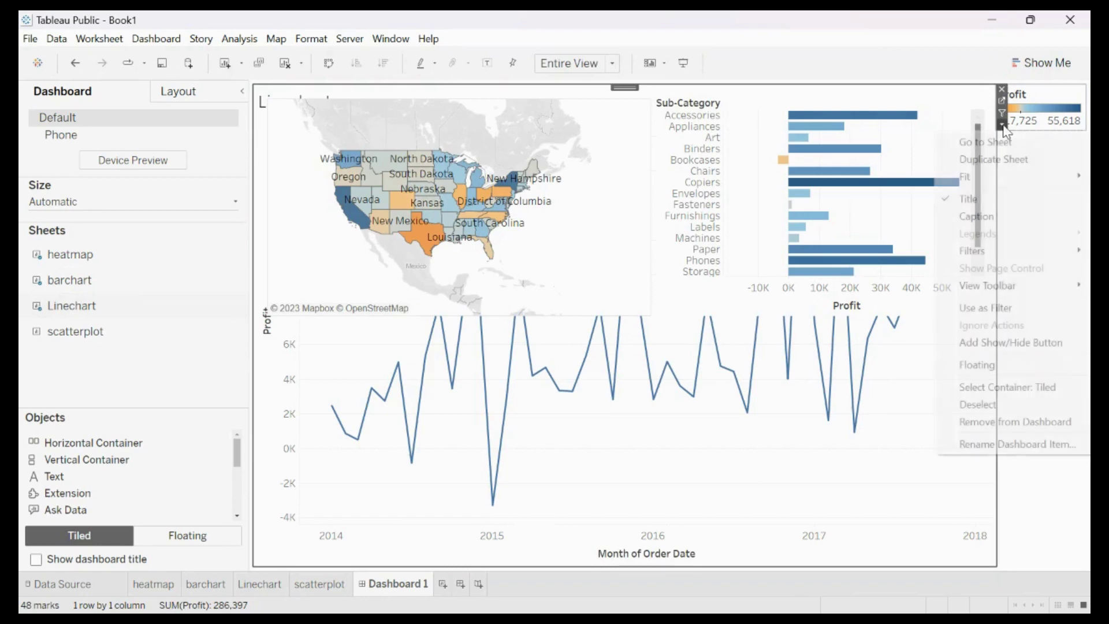
{"action": "left_click", "coordinate": [977, 365]}
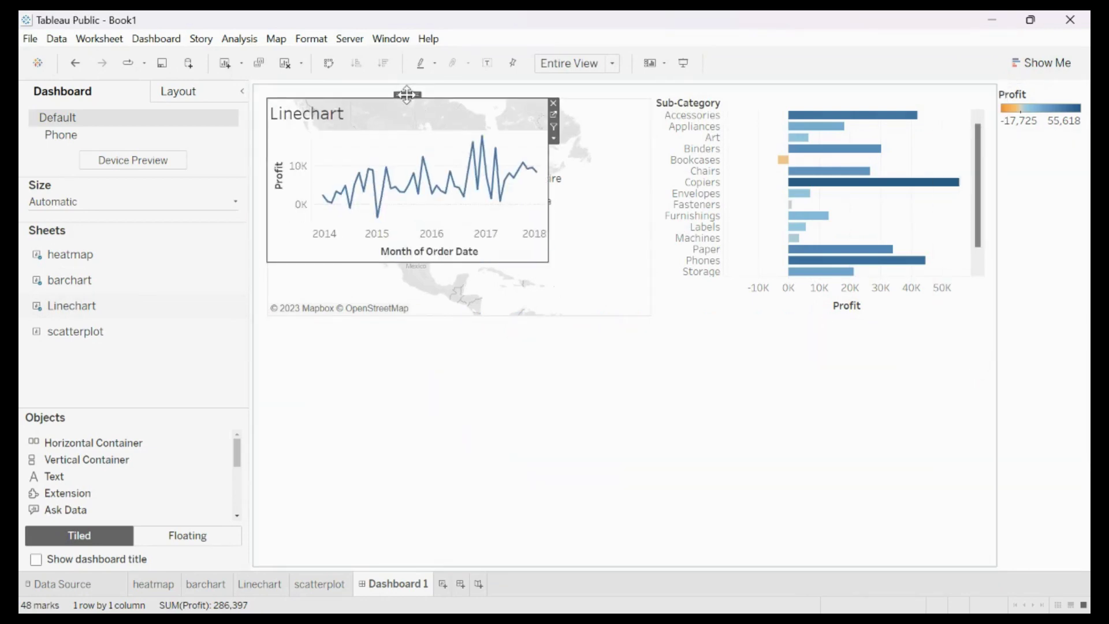
{"action": "left_click_drag", "start_coordinate": [408, 95], "coordinate": [415, 322]}
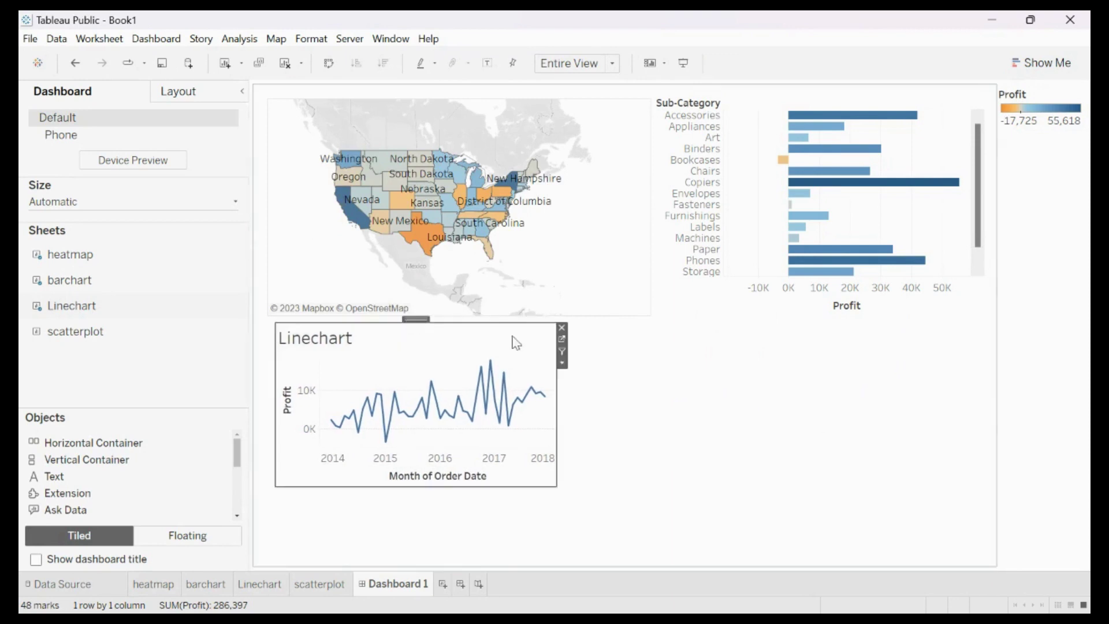
Step: Hide the line chart's title and enlarge it to fill the area below the heatmap
{"action": "left_click", "coordinate": [562, 363]}
{"action": "left_click", "coordinate": [608, 354]}
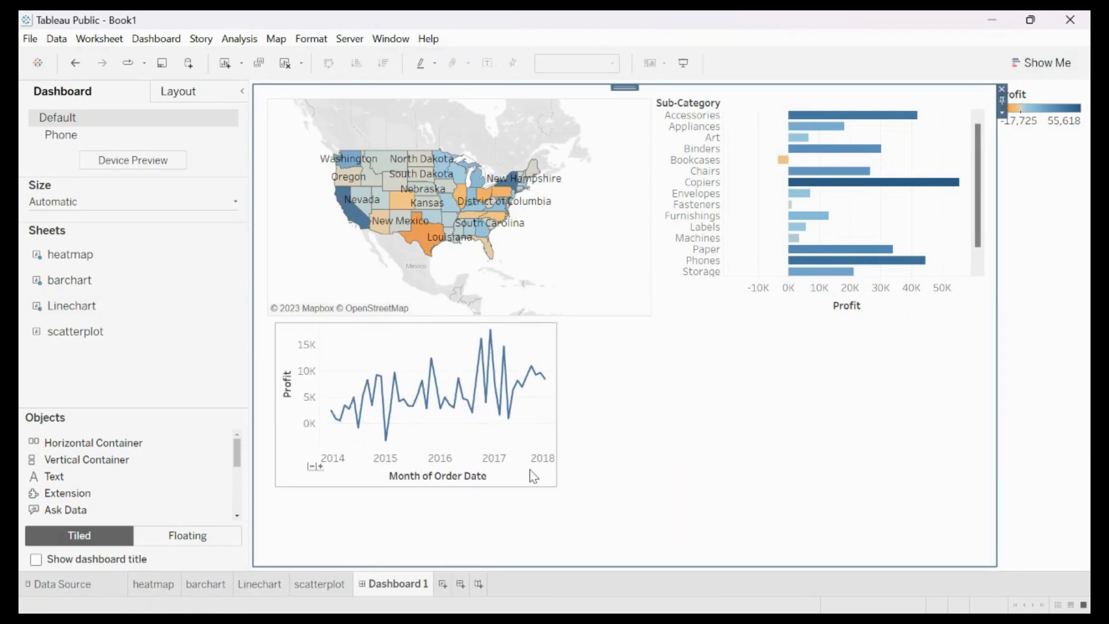
{"action": "left_click_drag", "start_coordinate": [556, 434], "coordinate": [665, 442]}
{"action": "left_click_drag", "start_coordinate": [549, 487], "coordinate": [547, 556]}
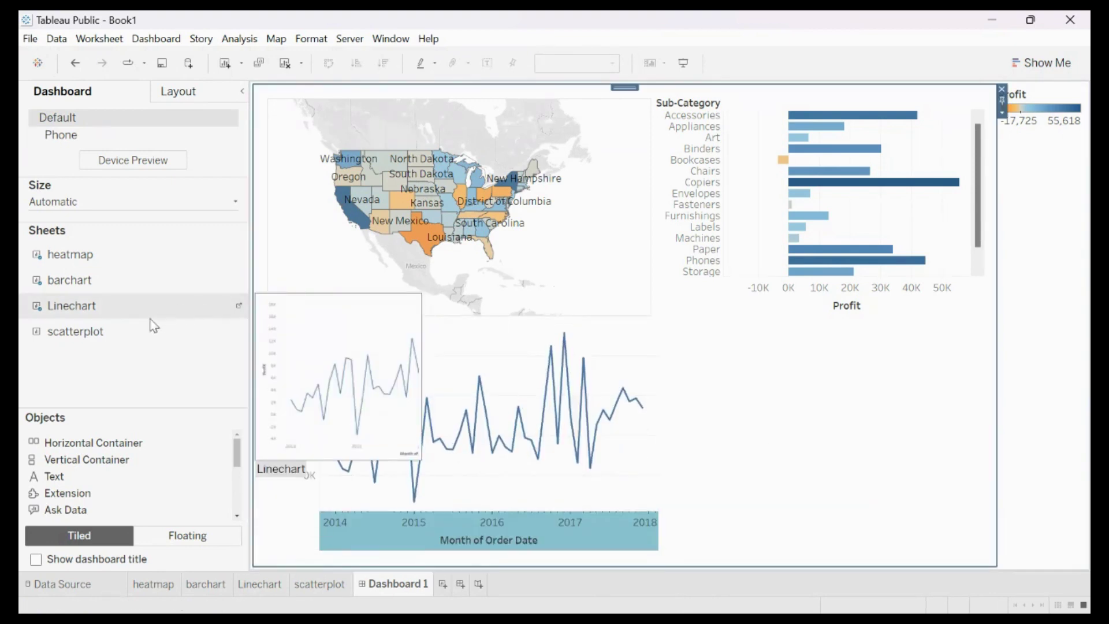
Step: Add the scatterplot sheet to the dashboard as a floating item placed below the bar chart
{"action": "left_click_drag", "start_coordinate": [112, 329], "coordinate": [768, 376]}
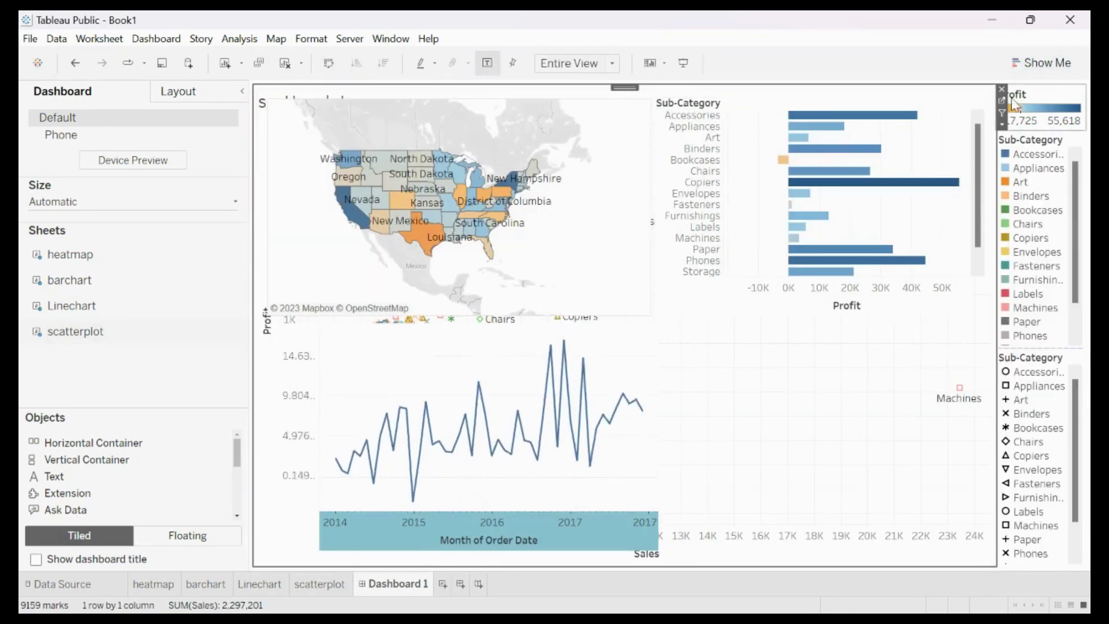
{"action": "left_click", "coordinate": [1002, 123]}
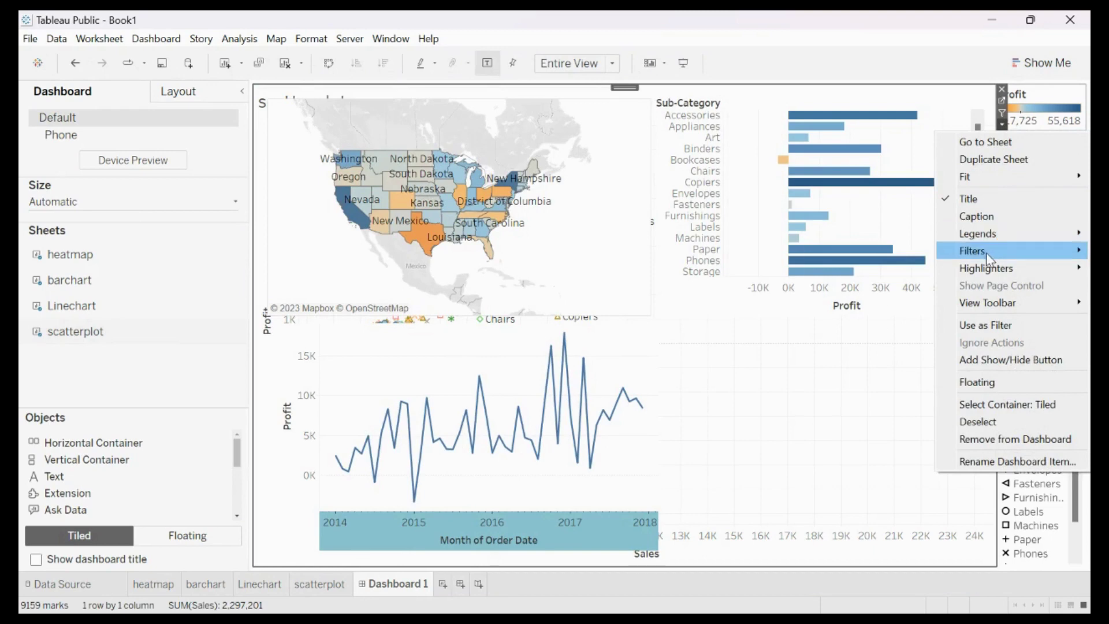
{"action": "left_click", "coordinate": [982, 381]}
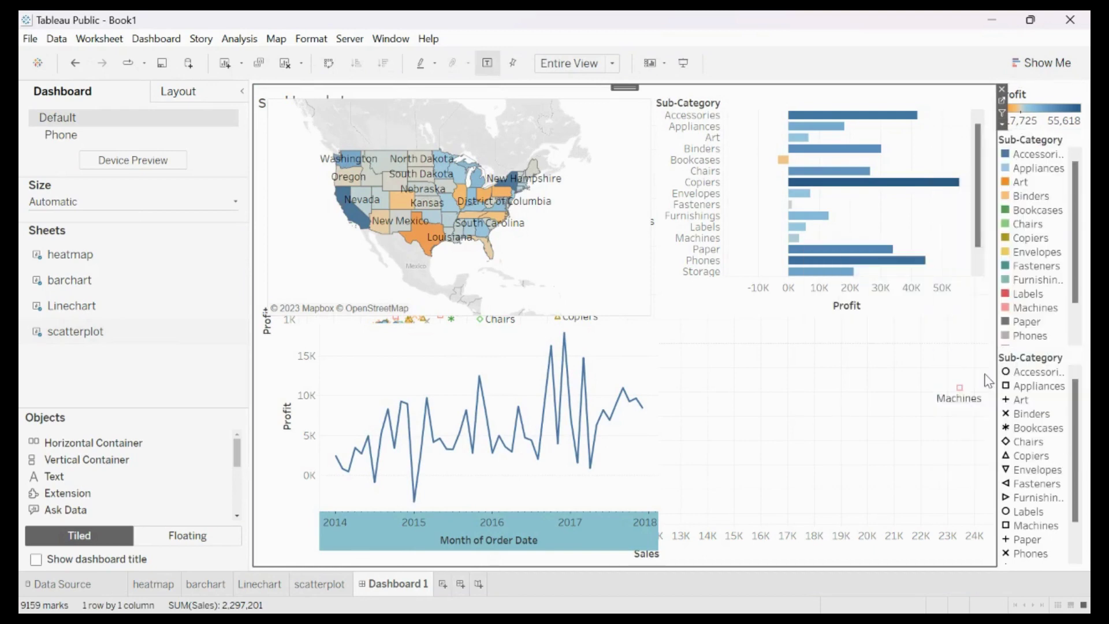
{"action": "left_click_drag", "start_coordinate": [409, 94], "coordinate": [812, 343]}
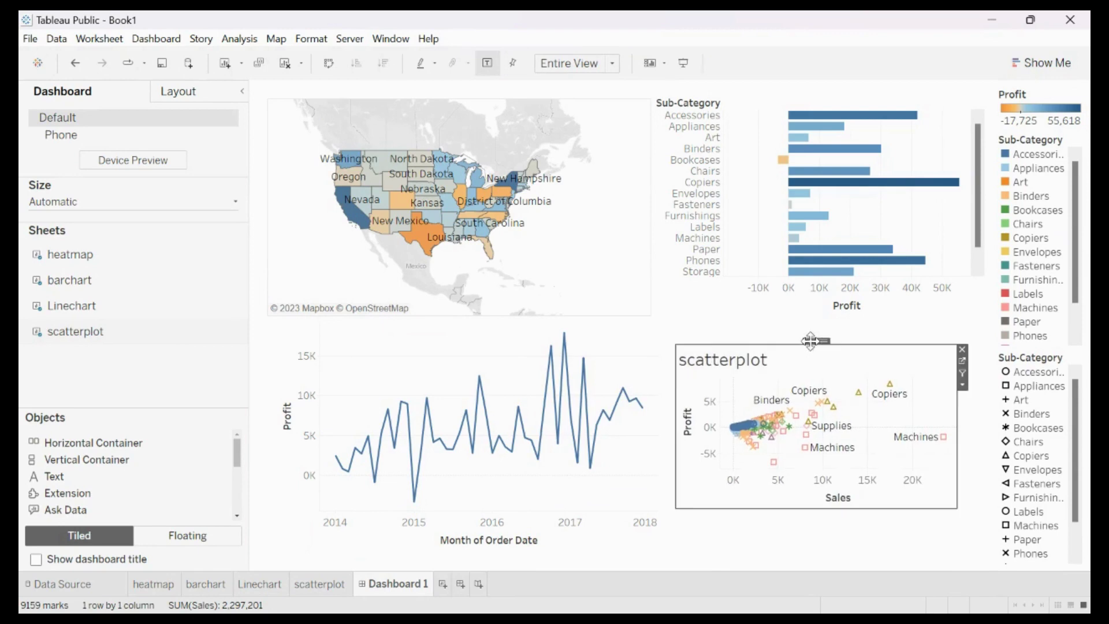
Step: Remove the Profit legend and both Sub-Category legends from the dashboard
{"action": "left_click", "coordinate": [1060, 108]}
{"action": "left_click", "coordinate": [990, 90]}
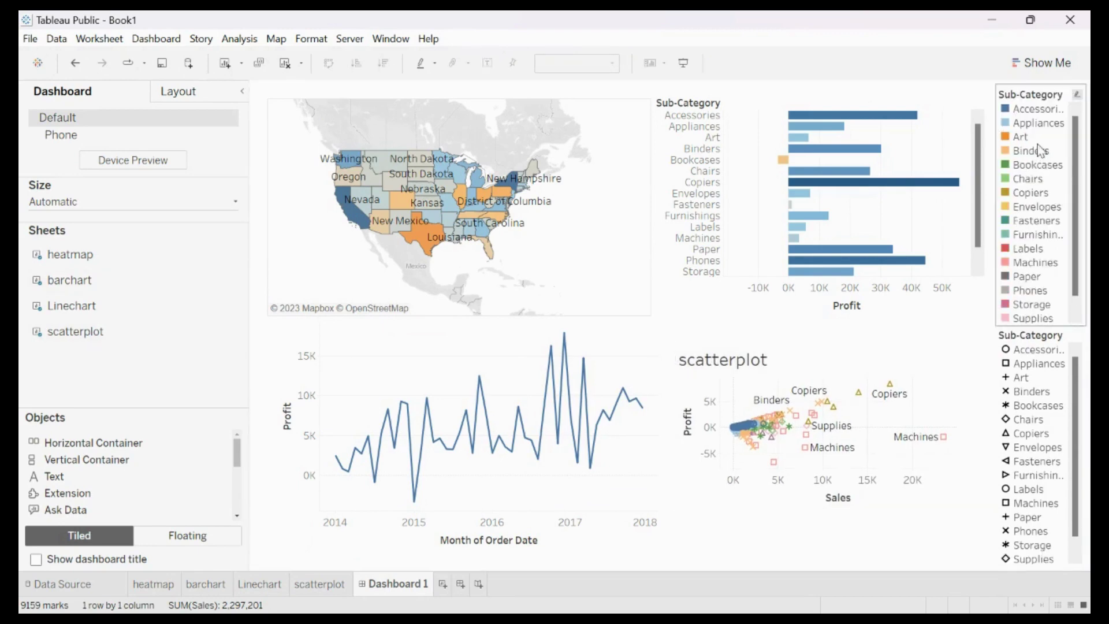
{"action": "left_click", "coordinate": [1005, 99]}
{"action": "left_click", "coordinate": [990, 90]}
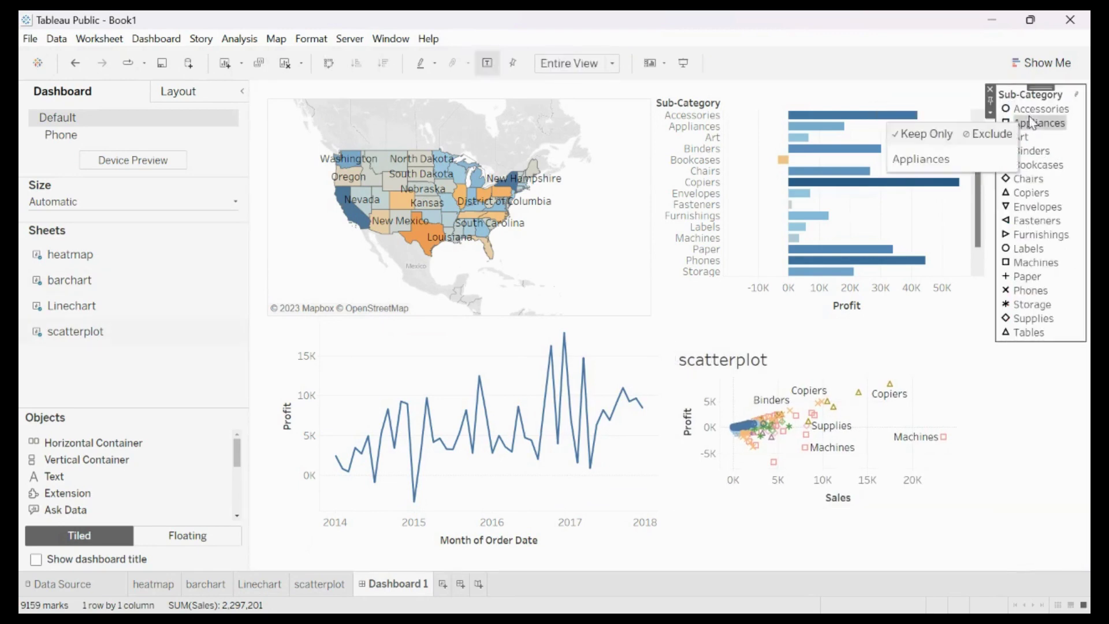
{"action": "left_click", "coordinate": [990, 89]}
Step: Hide the scatterplot's title and enlarge the scatterplot to fill the area below the bar chart
{"action": "left_click", "coordinate": [908, 392]}
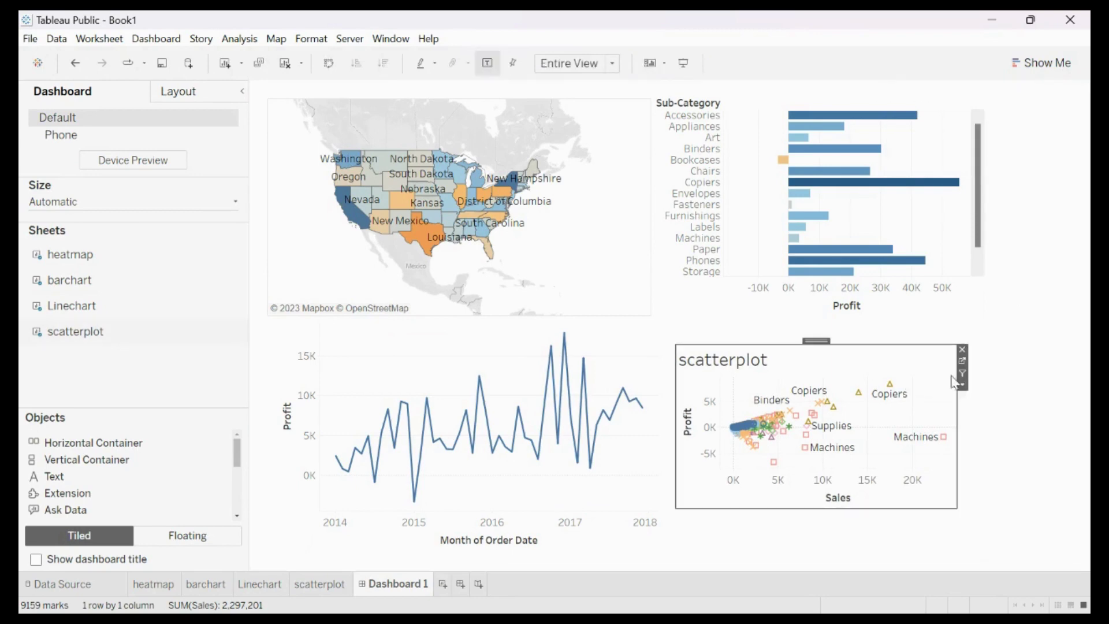
{"action": "left_click", "coordinate": [963, 385]}
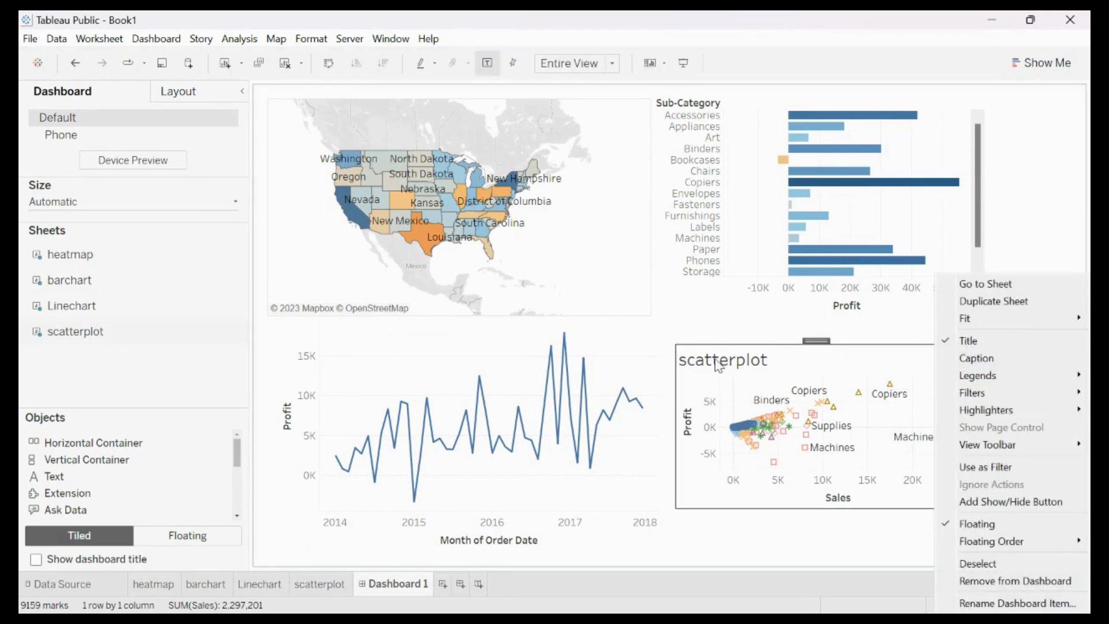
{"action": "left_click", "coordinate": [976, 341]}
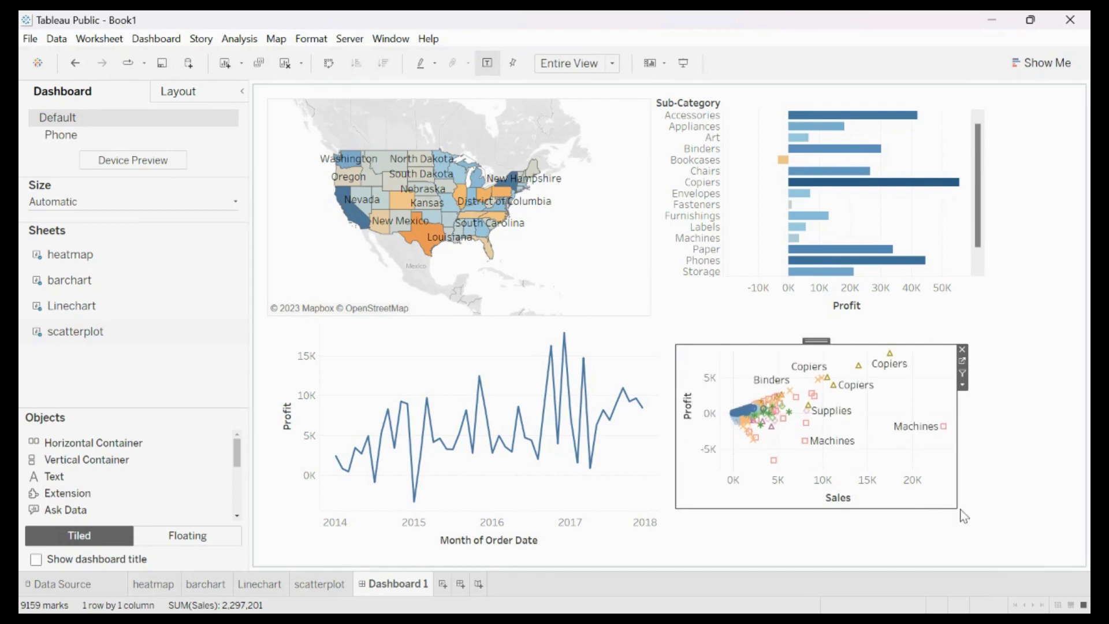
{"action": "left_click_drag", "start_coordinate": [958, 508], "coordinate": [1027, 537]}
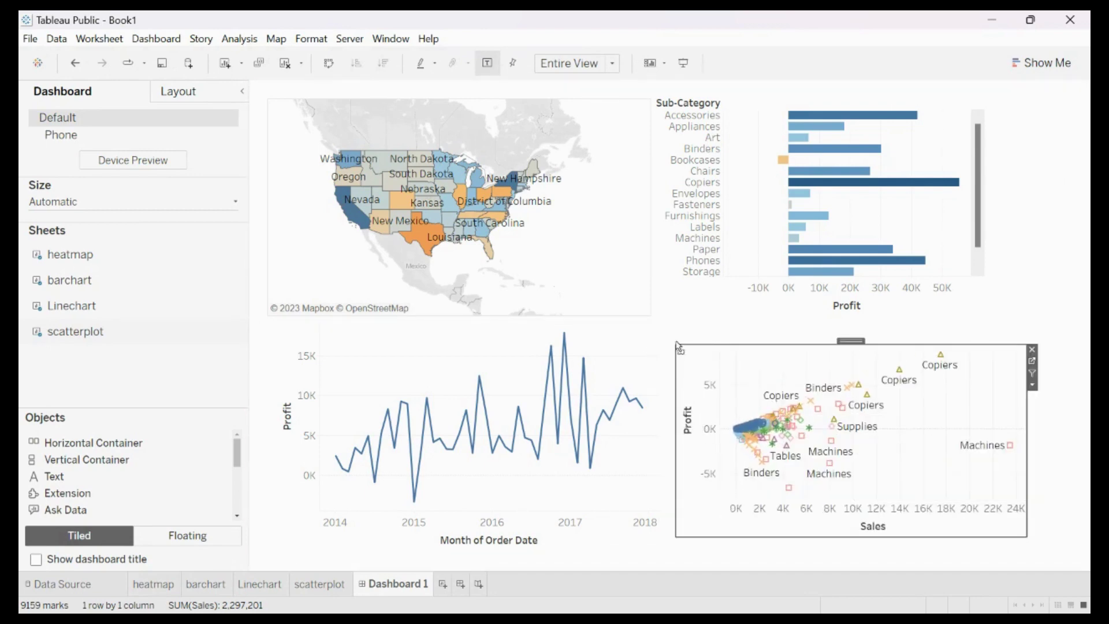
{"action": "left_click_drag", "start_coordinate": [676, 346], "coordinate": [664, 329]}
{"action": "left_click", "coordinate": [1055, 189]}
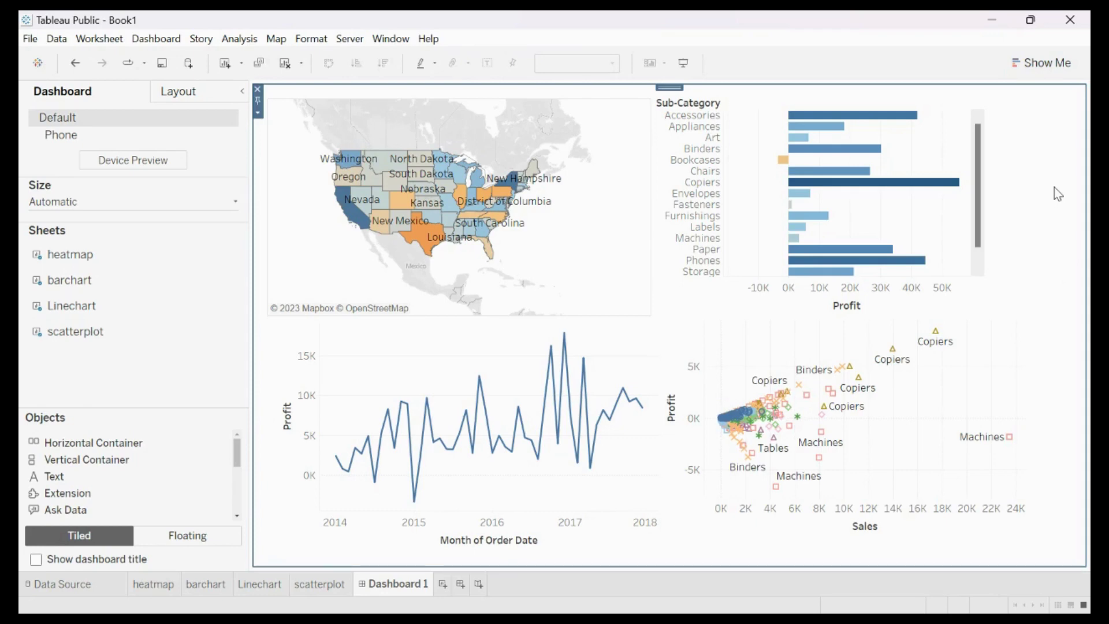
Step: Save the workbook to Tableau Public with the title "tutorial 1"
{"action": "left_click", "coordinate": [31, 39]}
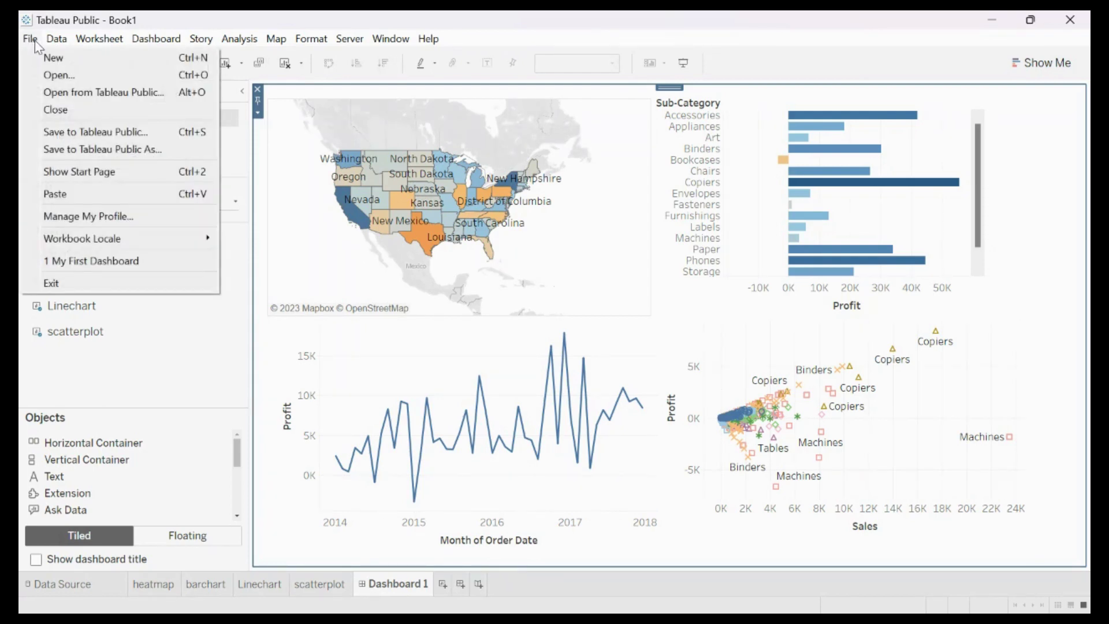
{"action": "left_click", "coordinate": [129, 134]}
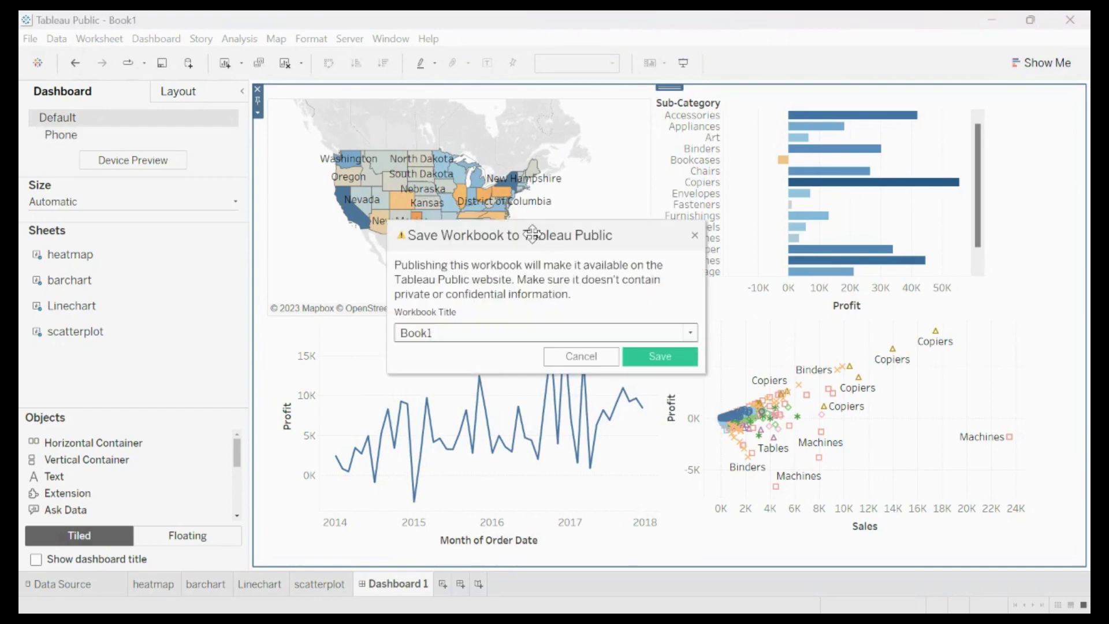
{"action": "double_click", "coordinate": [418, 332]}
{"action": "key", "text": "BackSpace"}
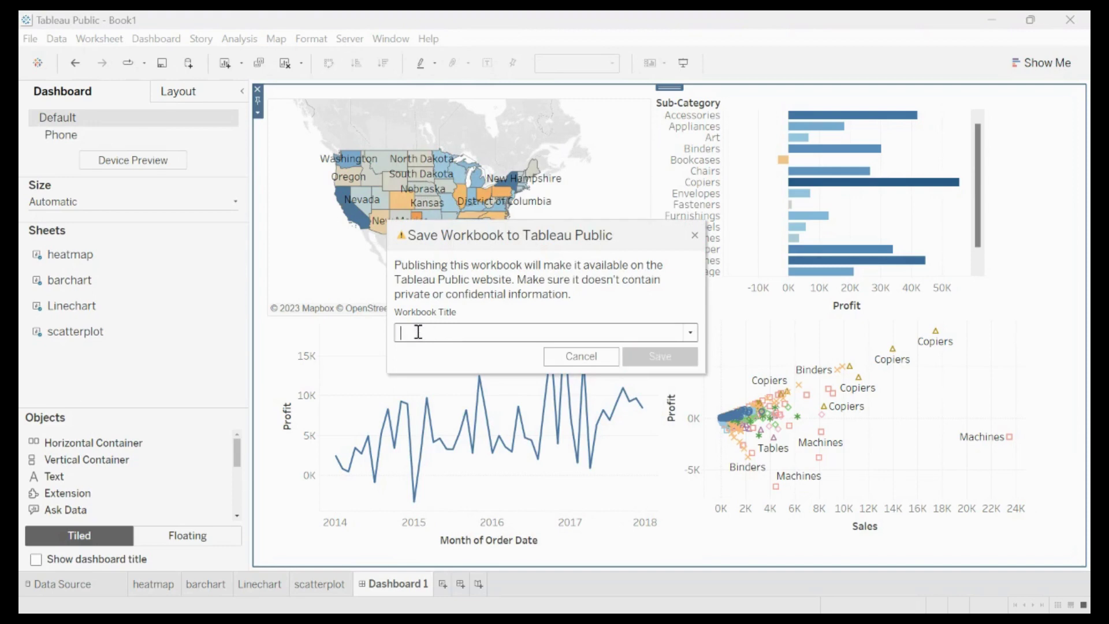
{"action": "type", "text": "tutorial 1"}
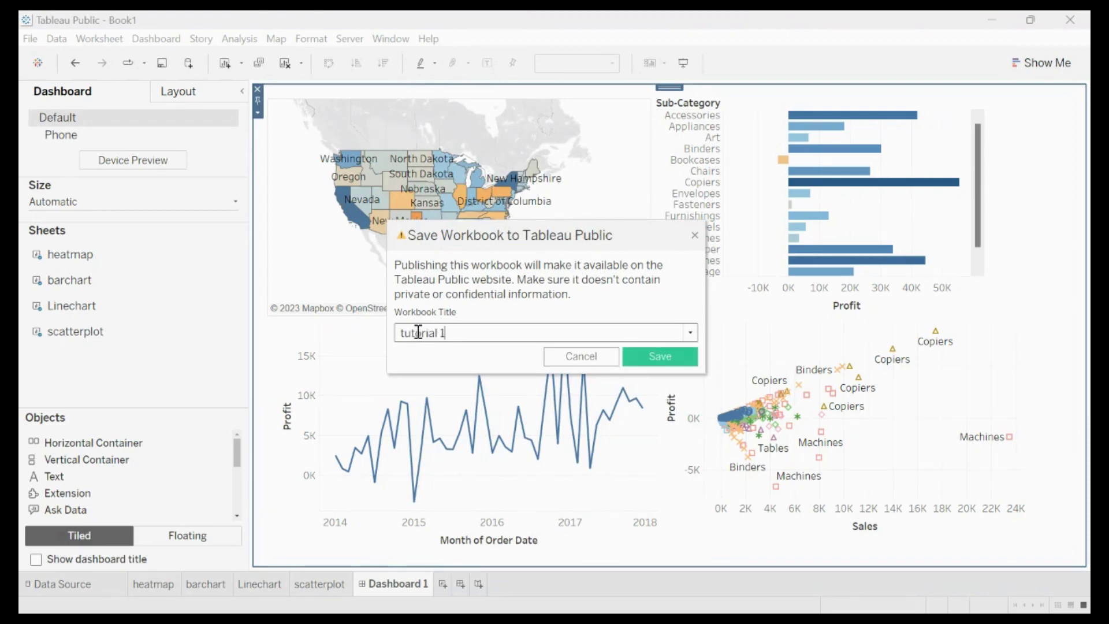
{"action": "left_click", "coordinate": [656, 353]}
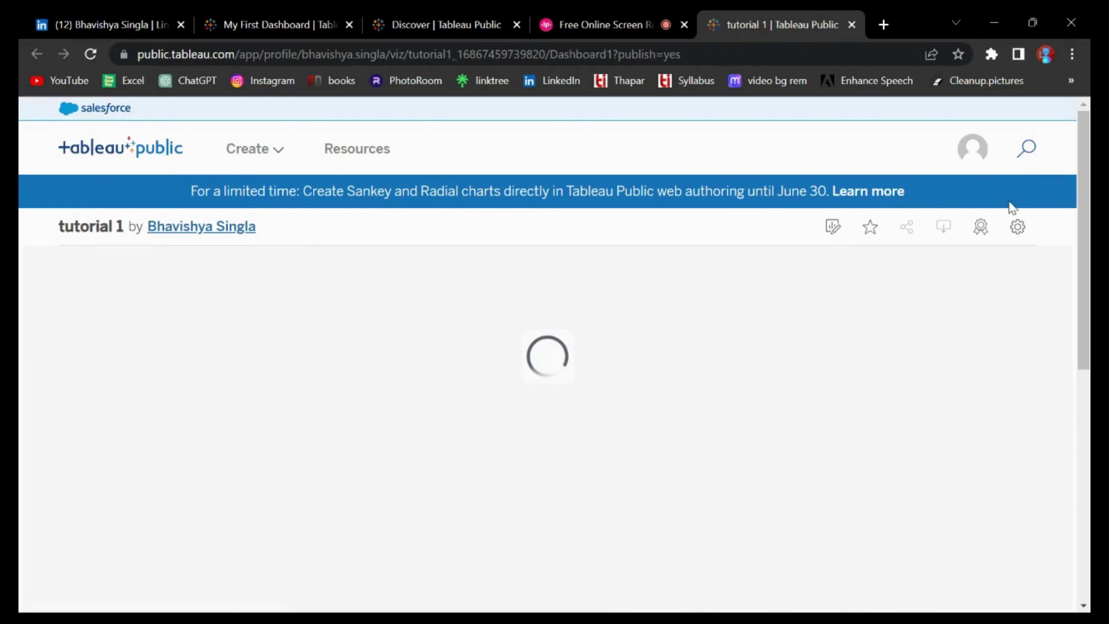
Step: Check the published dashboard's interactivity by inspecting western states on the heatmap and the Chairs and Copiers bars in the bar chart
{"action": "scroll", "coordinate": [1081, 252], "scroll_direction": "down", "scroll_amount": 1}
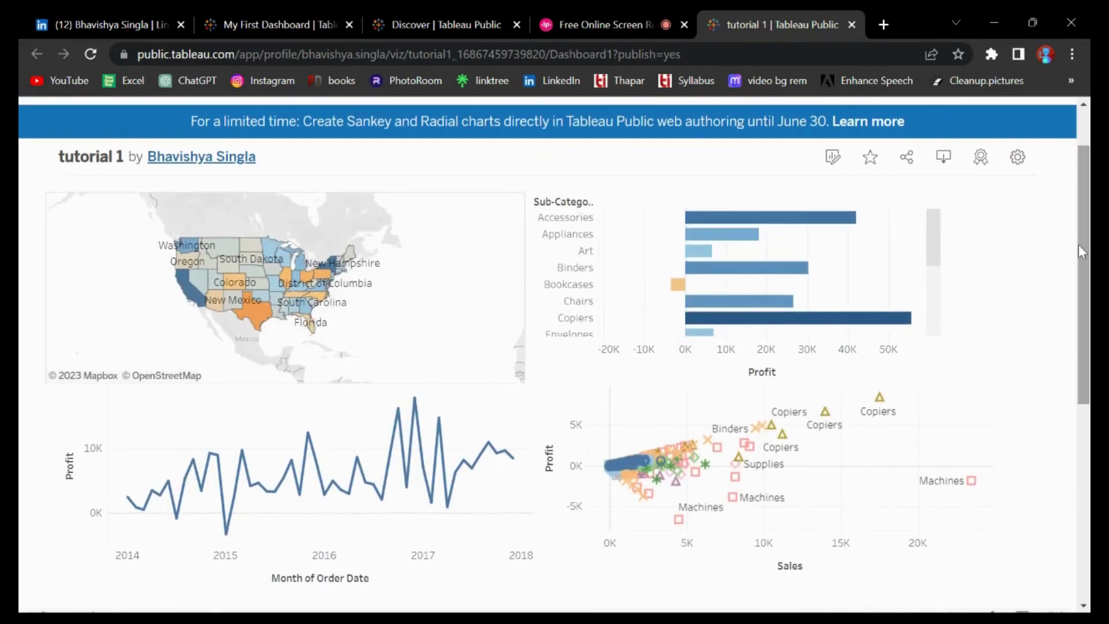
{"action": "left_click", "coordinate": [226, 282]}
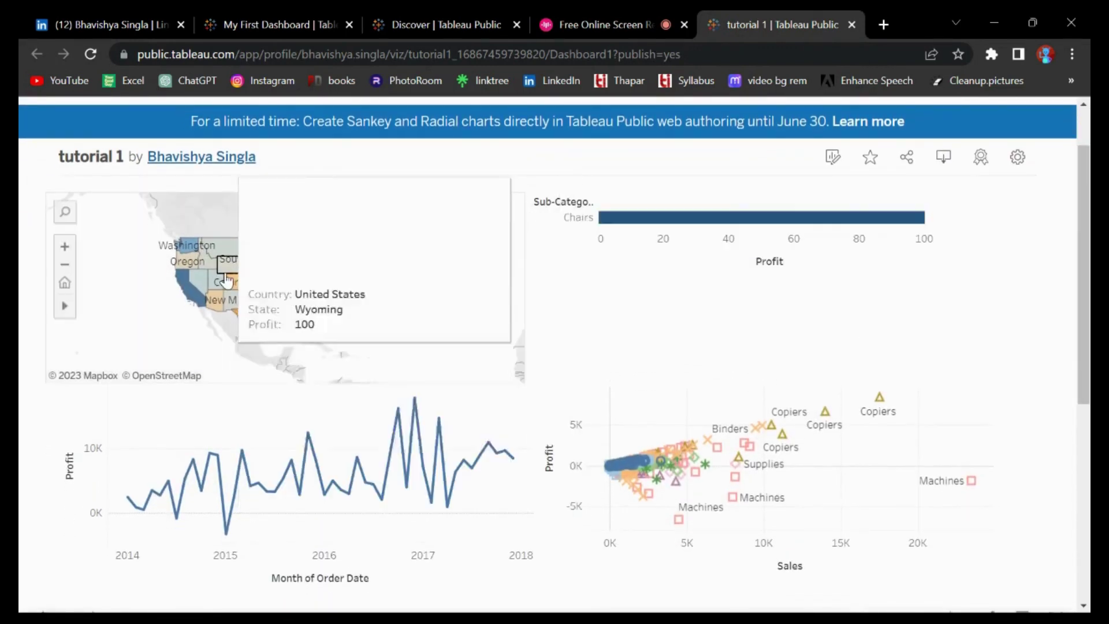
{"action": "left_click", "coordinate": [192, 285]}
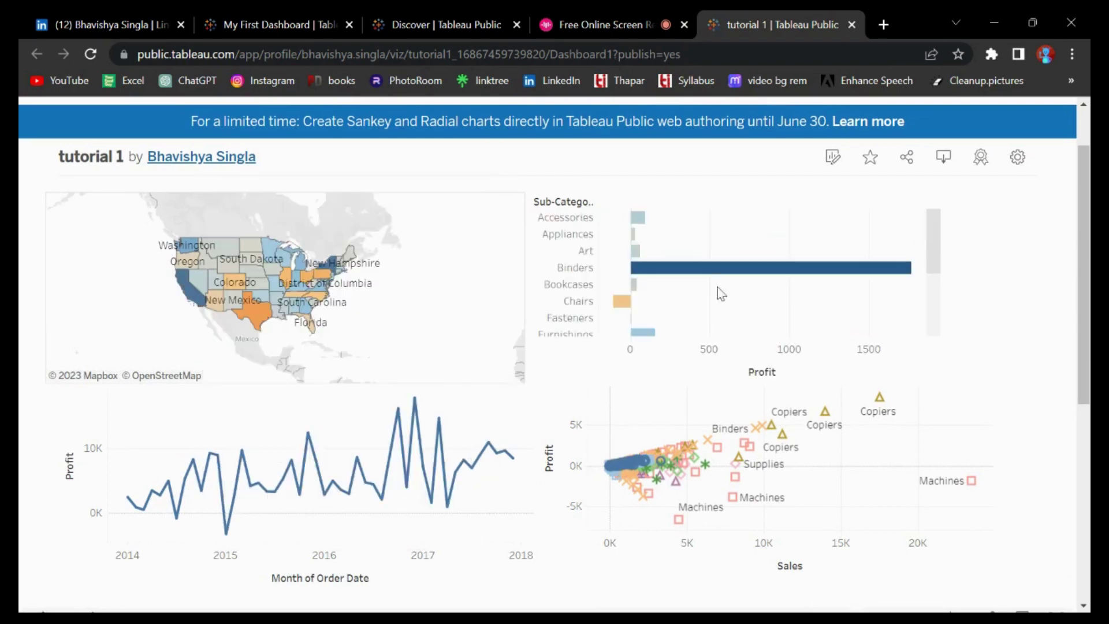
{"action": "left_click", "coordinate": [702, 278]}
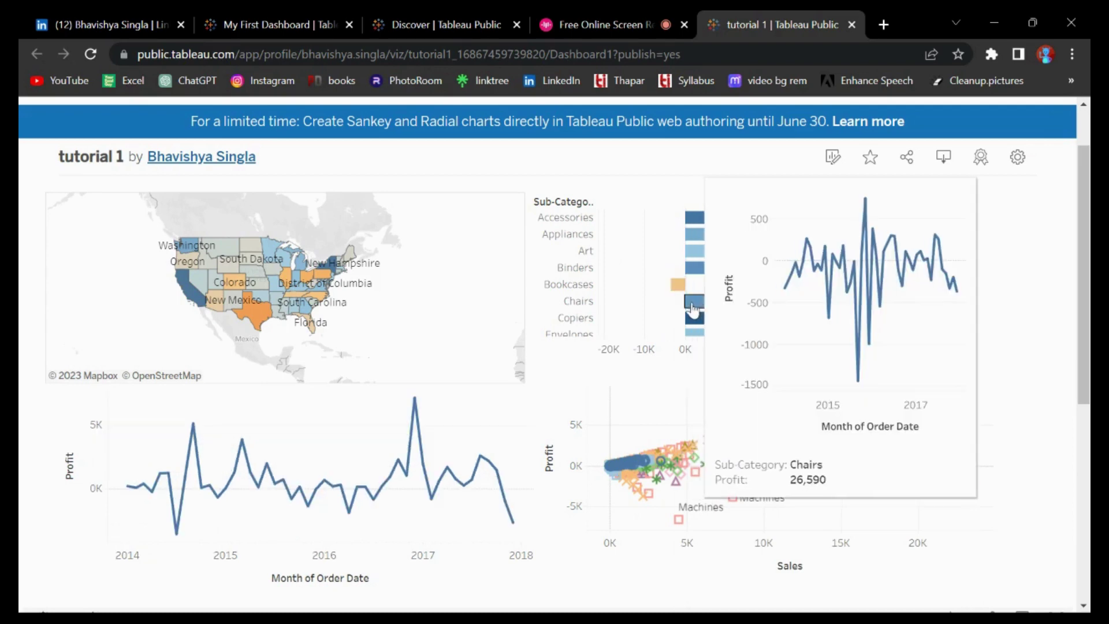
{"action": "mouse_move", "coordinate": [694, 319]}
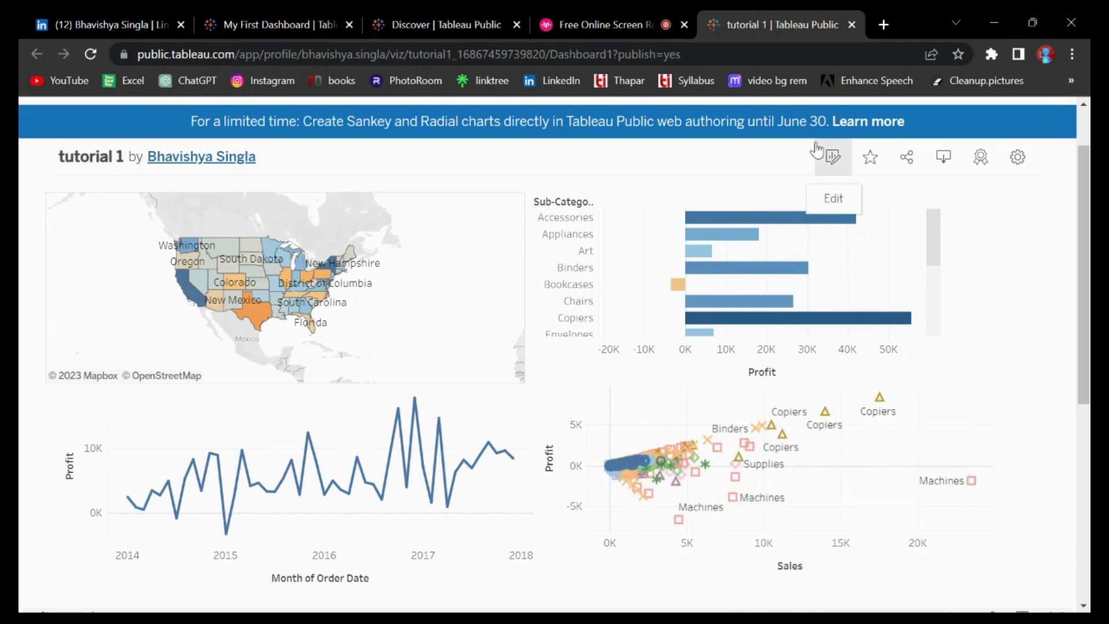
Step: Open the published dashboard's sharing options, select its share link, and close the options
{"action": "left_click", "coordinate": [910, 162]}
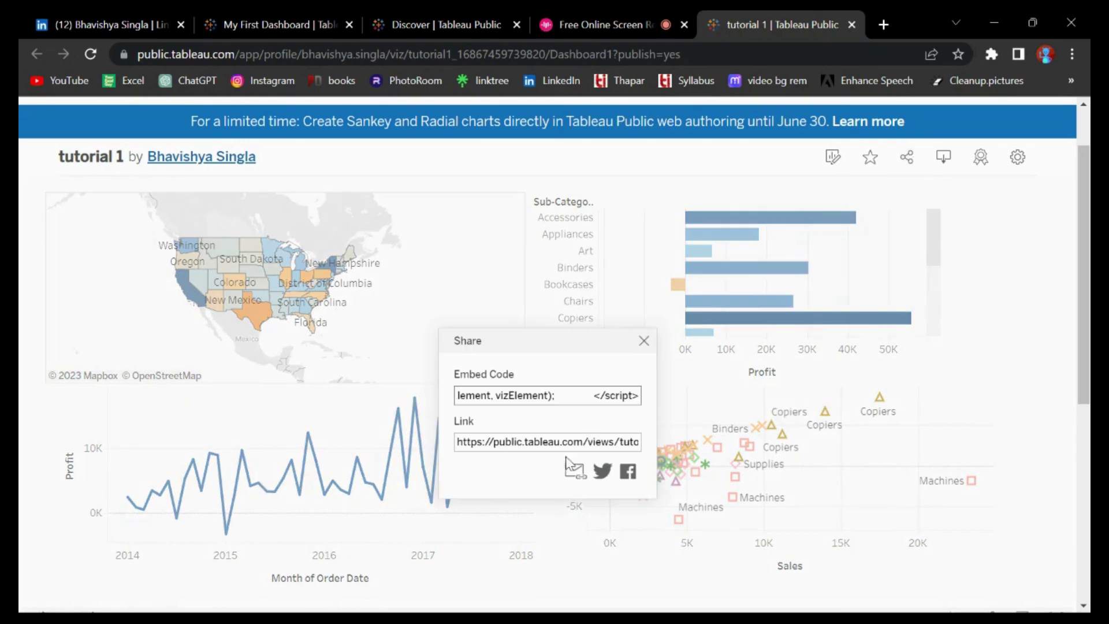
{"action": "left_click", "coordinate": [541, 441]}
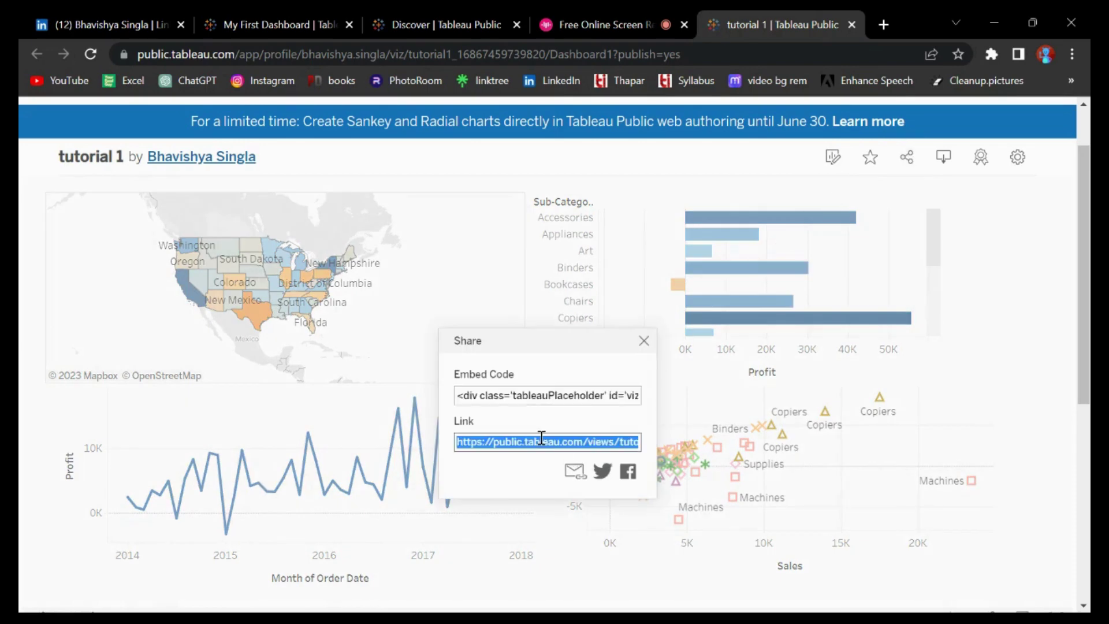
{"action": "left_click", "coordinate": [643, 341]}
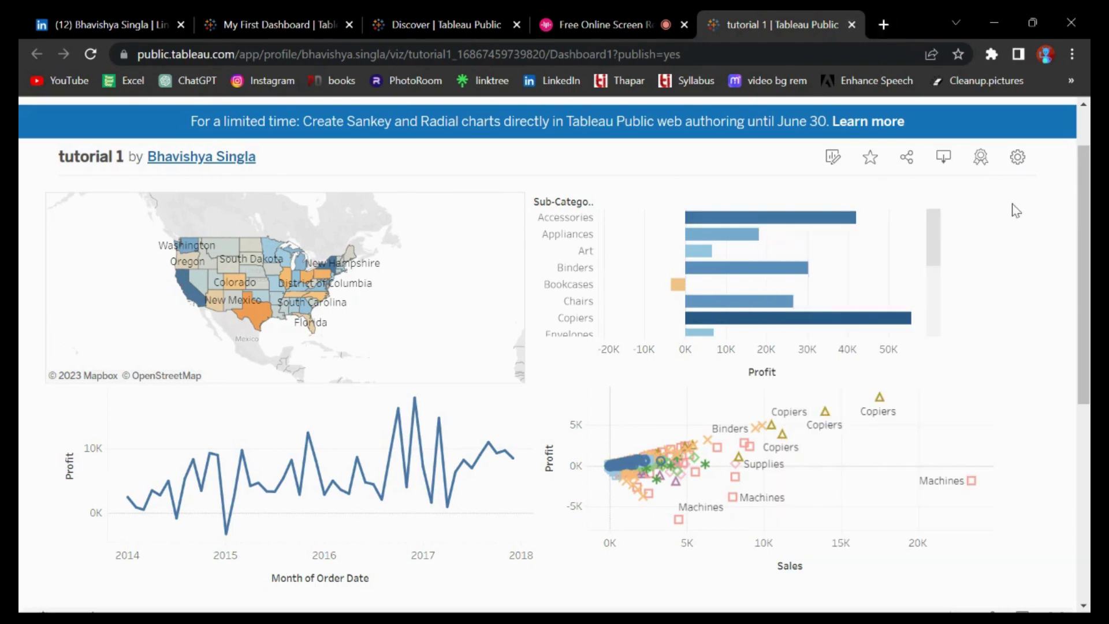
{"action": "scroll", "coordinate": [555, 352], "scroll_direction": "down", "scroll_amount": 6}
{"action": "scroll", "coordinate": [554, 353], "scroll_direction": "up", "scroll_amount": 7}
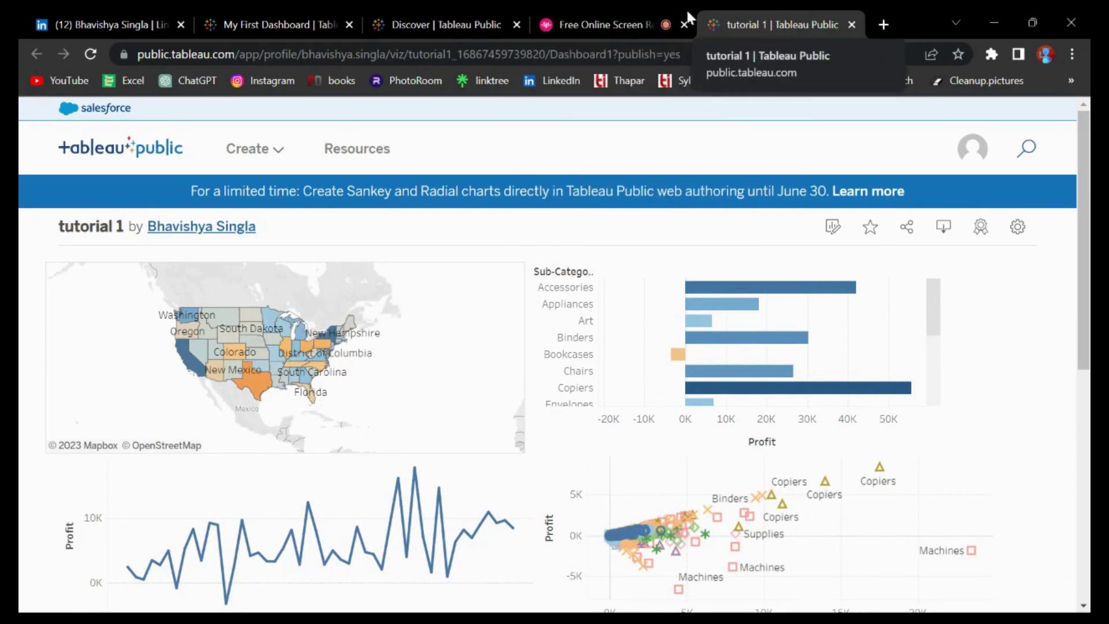
{"action": "left_click", "coordinate": [589, 8]}
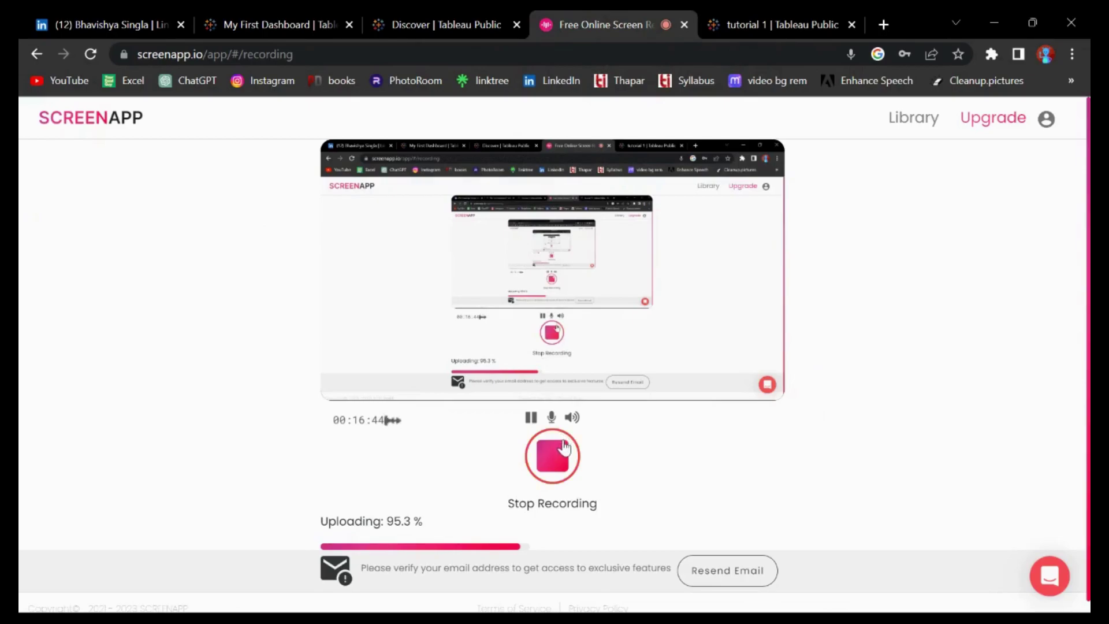